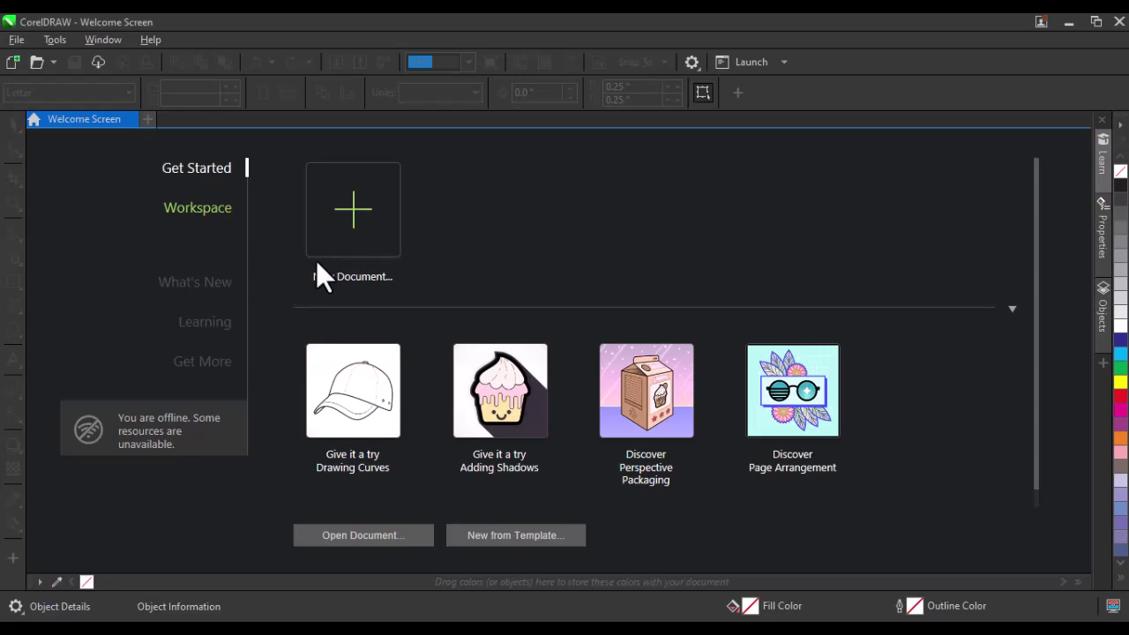
# Step: Create a new RGB A4 portrait document (210 × 297 mm) named 'corprate flyer'
pyautogui.click(354, 209)
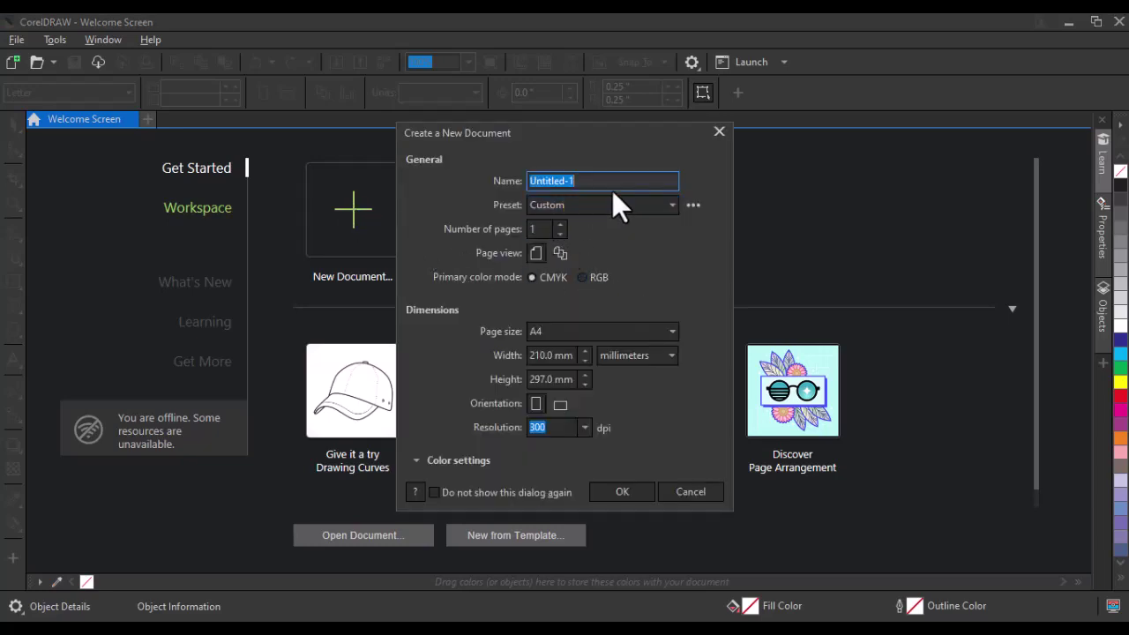
pyautogui.write('corp')
pyautogui.write('rate')
pyautogui.write(' flyer')
pyautogui.click(583, 279)
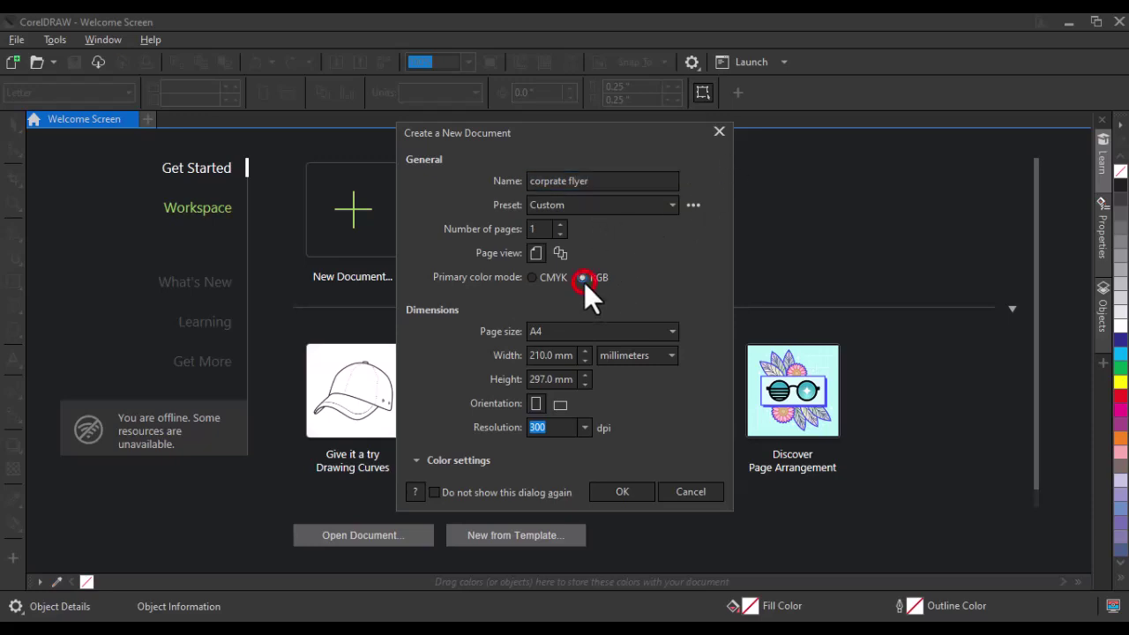
pyautogui.click(543, 379)
pyautogui.click(622, 492)
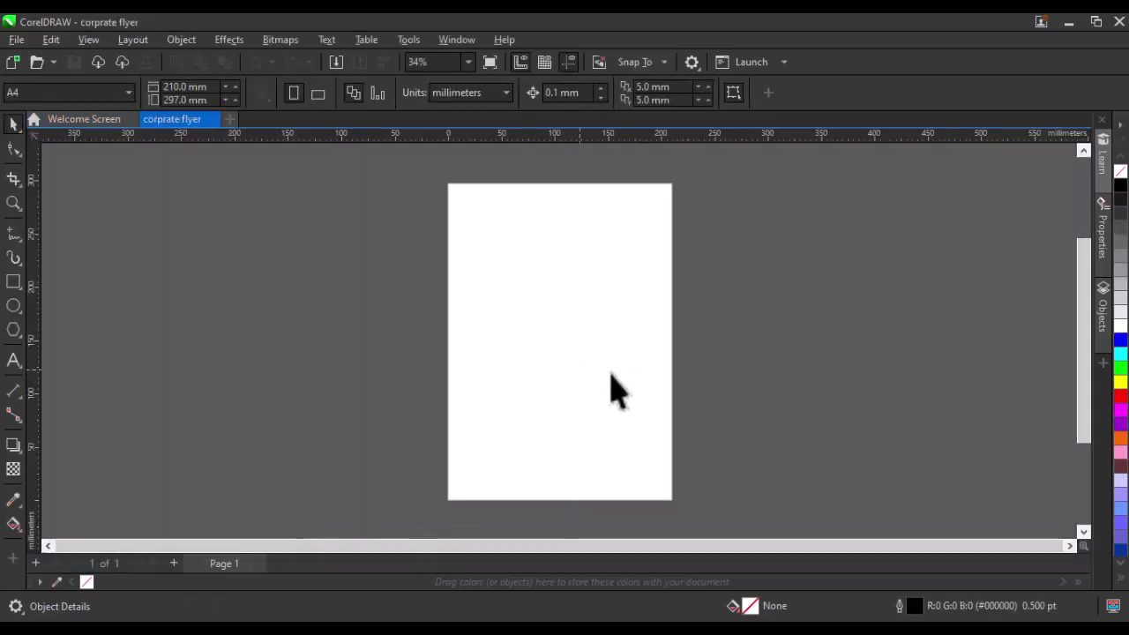
# Step: Draw a rectangle from the page's top-left corner and select it
pyautogui.click(13, 281)
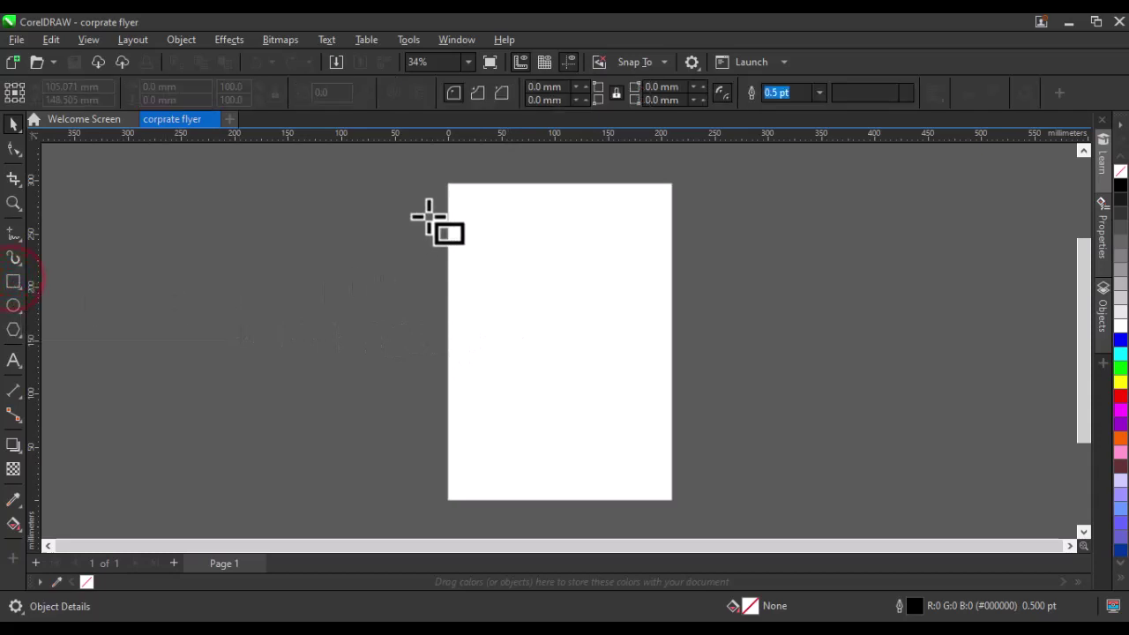
pyautogui.moveTo(445, 183); pyautogui.dragTo(600, 336)
pyautogui.click(14, 123)
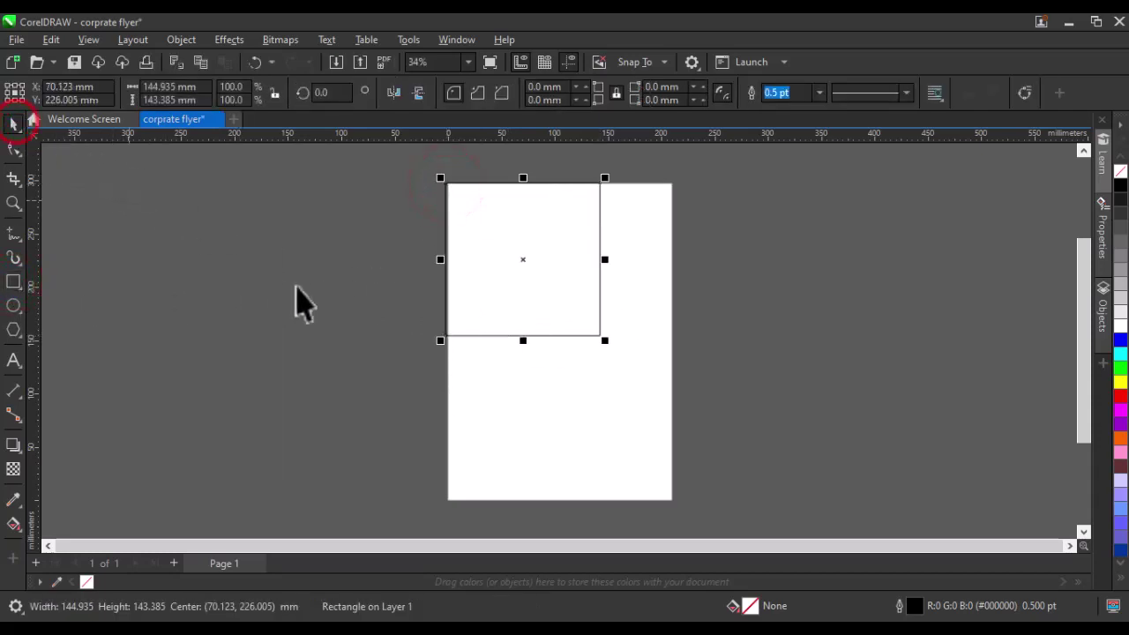
pyautogui.click(573, 411)
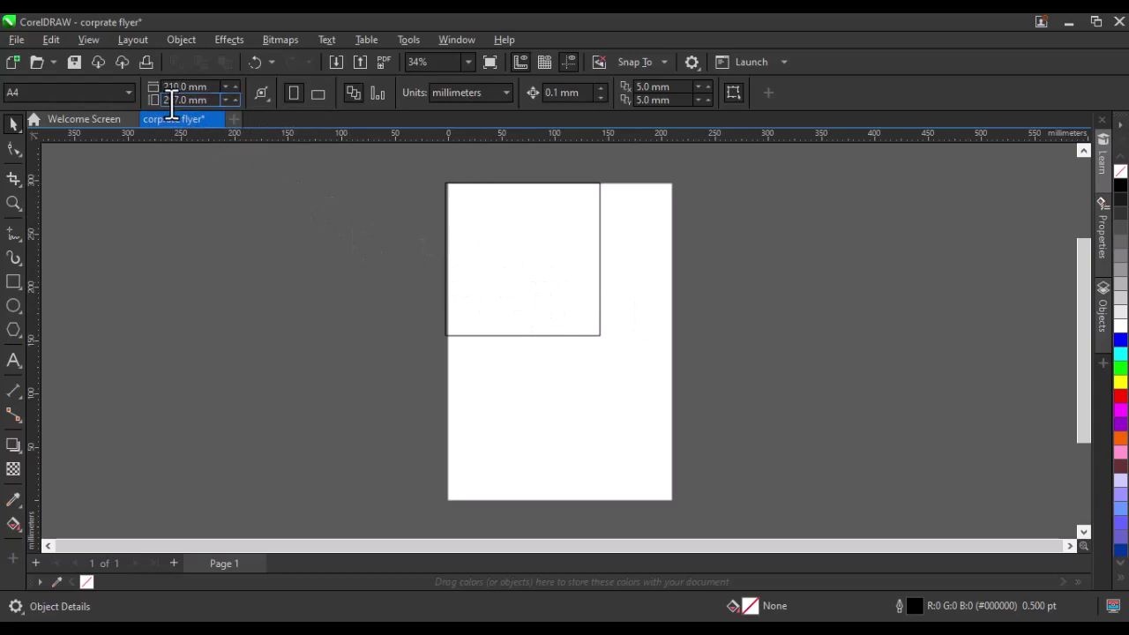
pyautogui.click(523, 275)
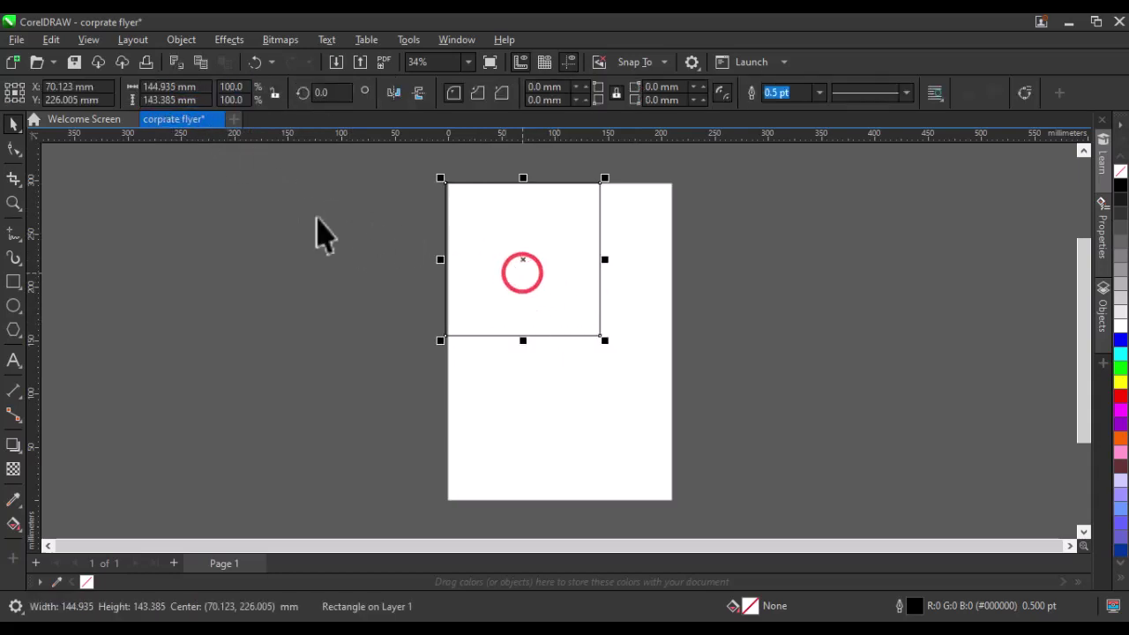
# Step: Resize the rectangle to 210 × 297 mm, align it with the page, and duplicate it
pyautogui.doubleClick(165, 88)
pyautogui.write('210')
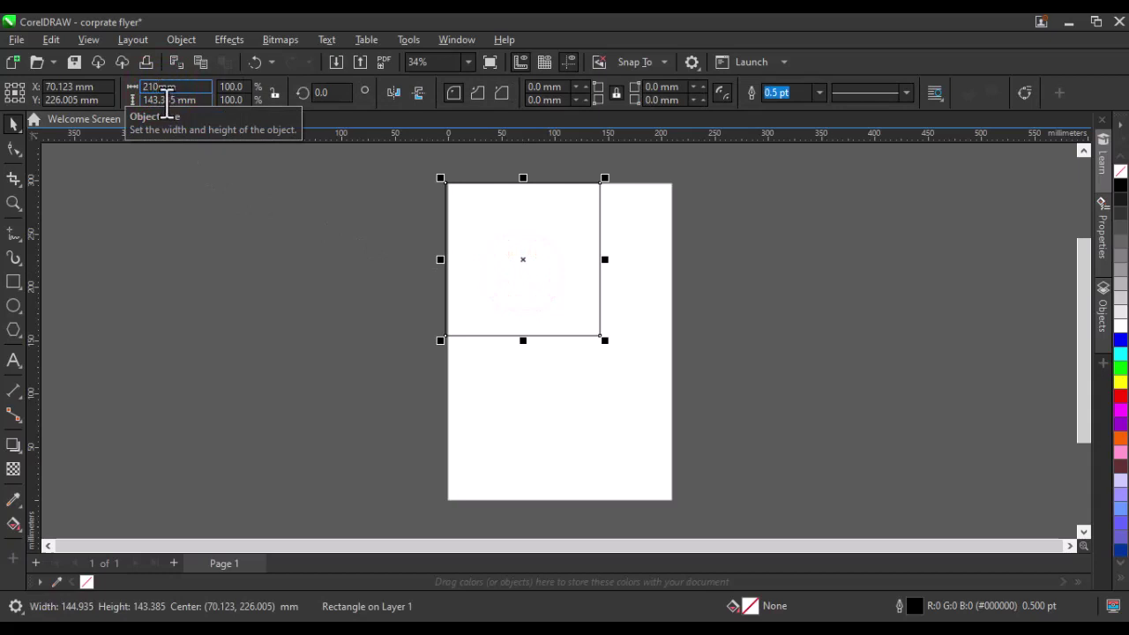
pyautogui.doubleClick(167, 99)
pyautogui.write('297')
pyautogui.press('Return')
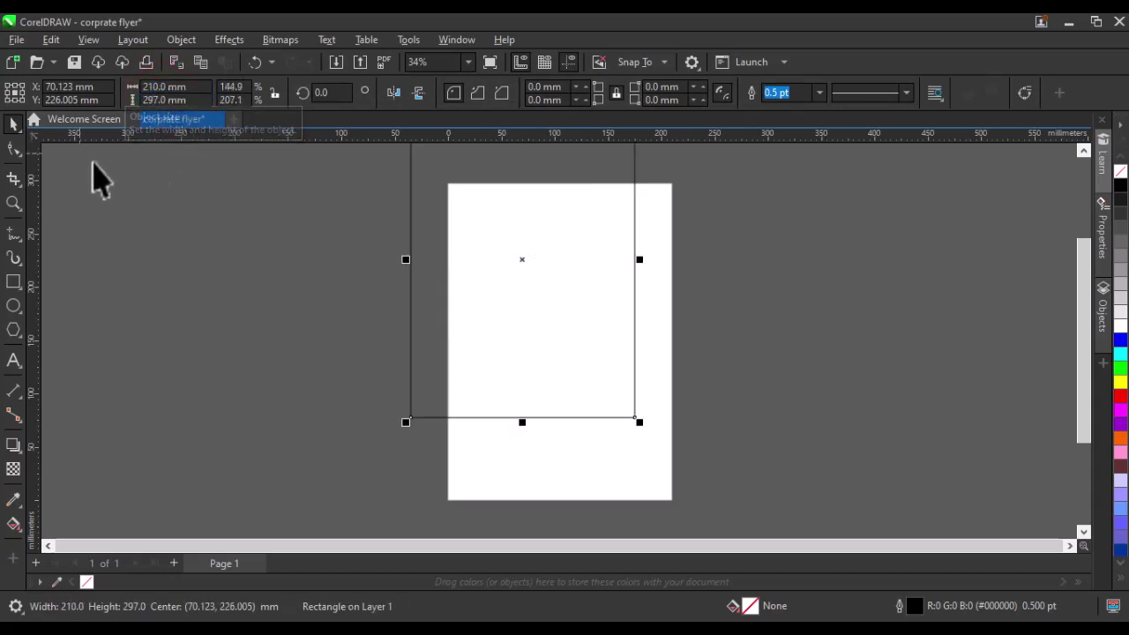
pyautogui.moveTo(500, 243); pyautogui.dragTo(537, 312)
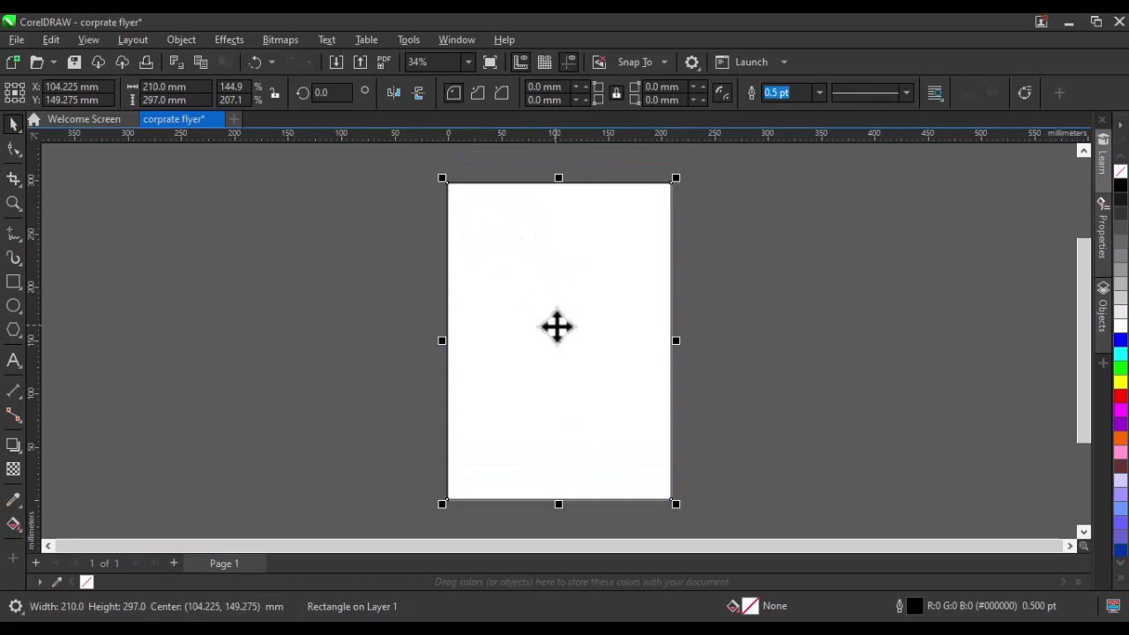
pyautogui.hotkey('ctrl', 'd')
# Step: PowerClip the duplicate inside the page rectangle and enlarge it slightly past the page edges
pyautogui.moveTo(528, 276)
pyautogui.mouseDown()
pyautogui.moveTo(751, 285)
pyautogui.moveTo(541, 282)
pyautogui.mouseUp()
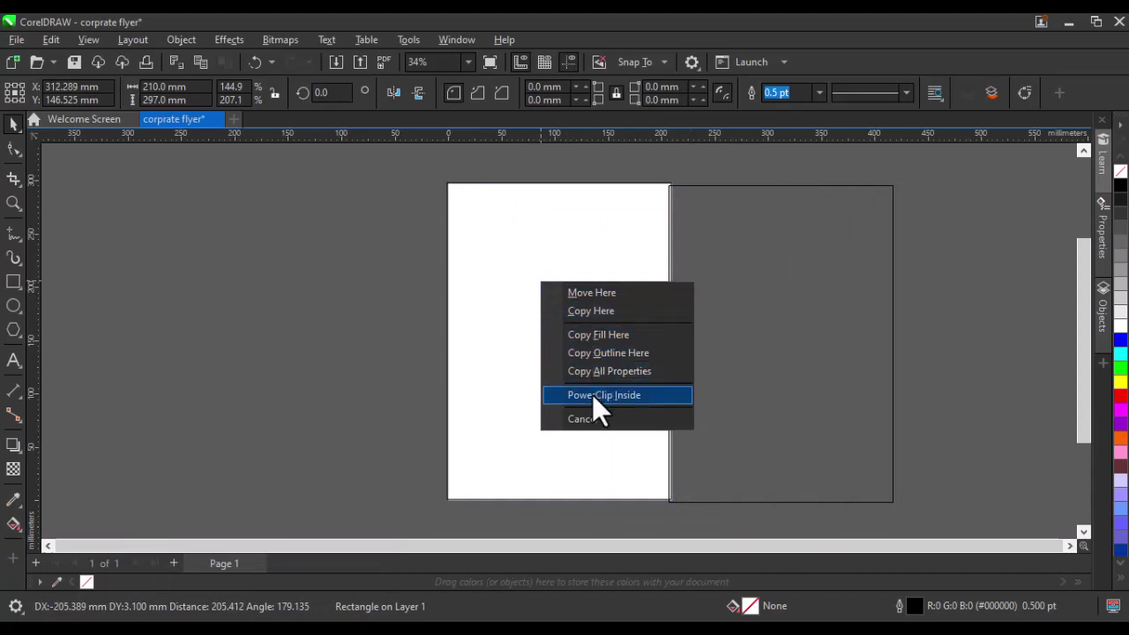
pyautogui.click(596, 394)
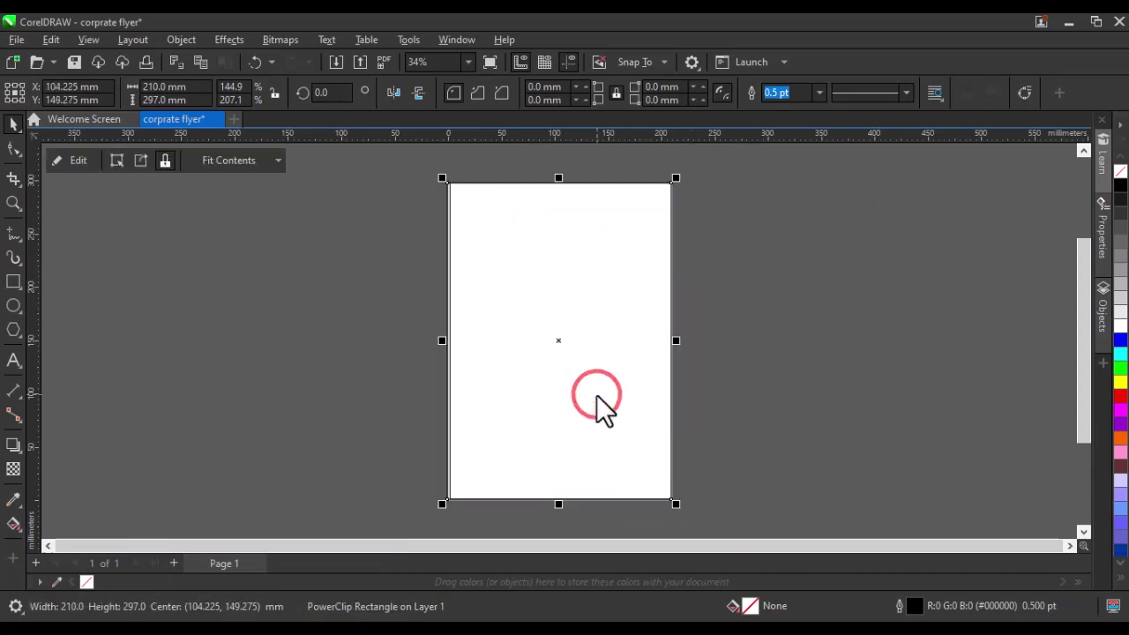
pyautogui.click(77, 160)
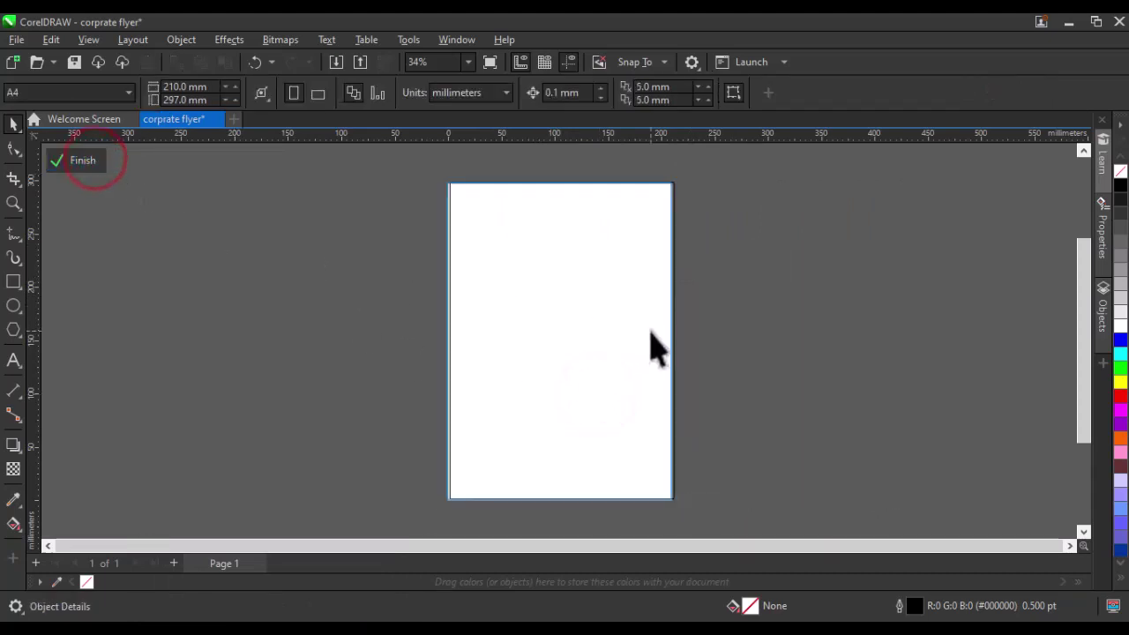
pyautogui.click(564, 304)
pyautogui.moveTo(441, 175); pyautogui.dragTo(416, 151)
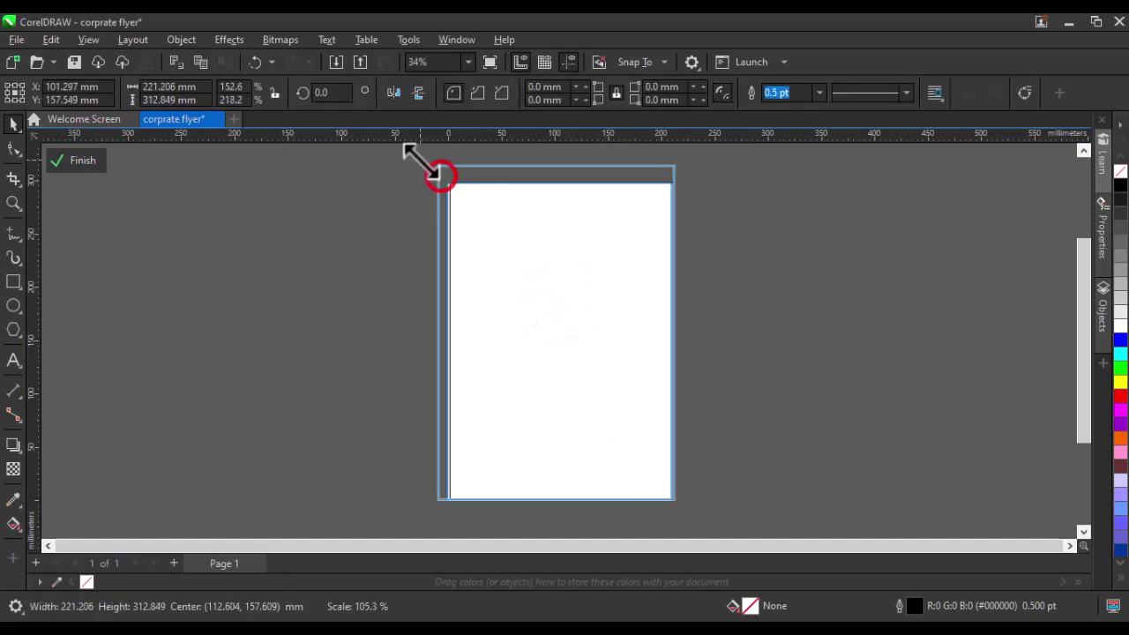
pyautogui.moveTo(573, 281); pyautogui.dragTo(578, 273)
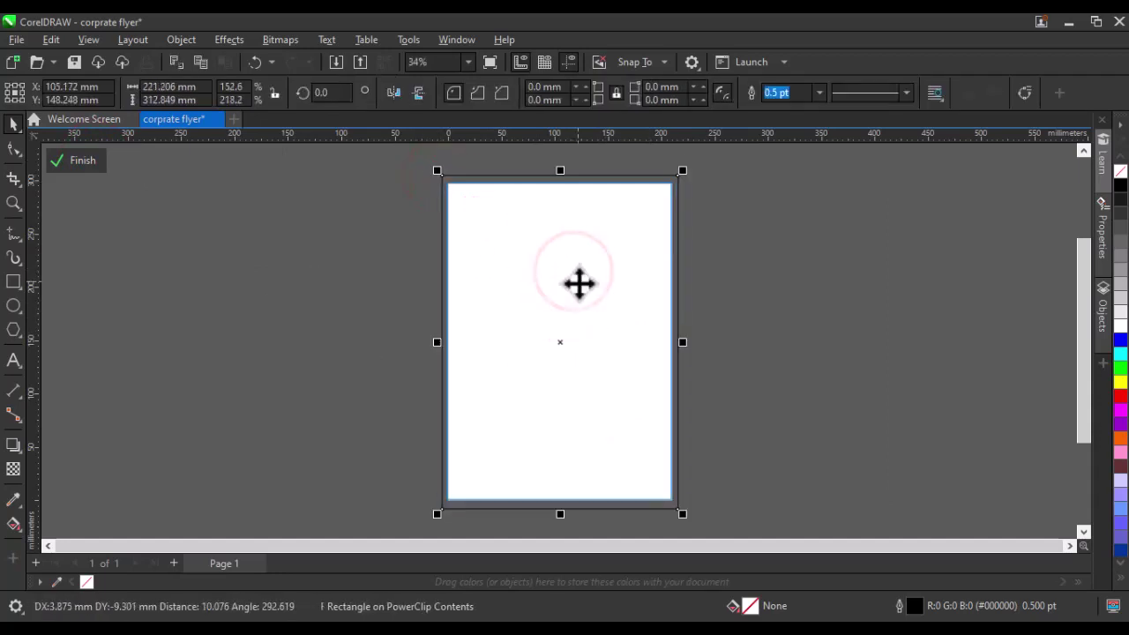
# Step: Fill the clipped rectangle white and lock it in place
pyautogui.click(1120, 322)
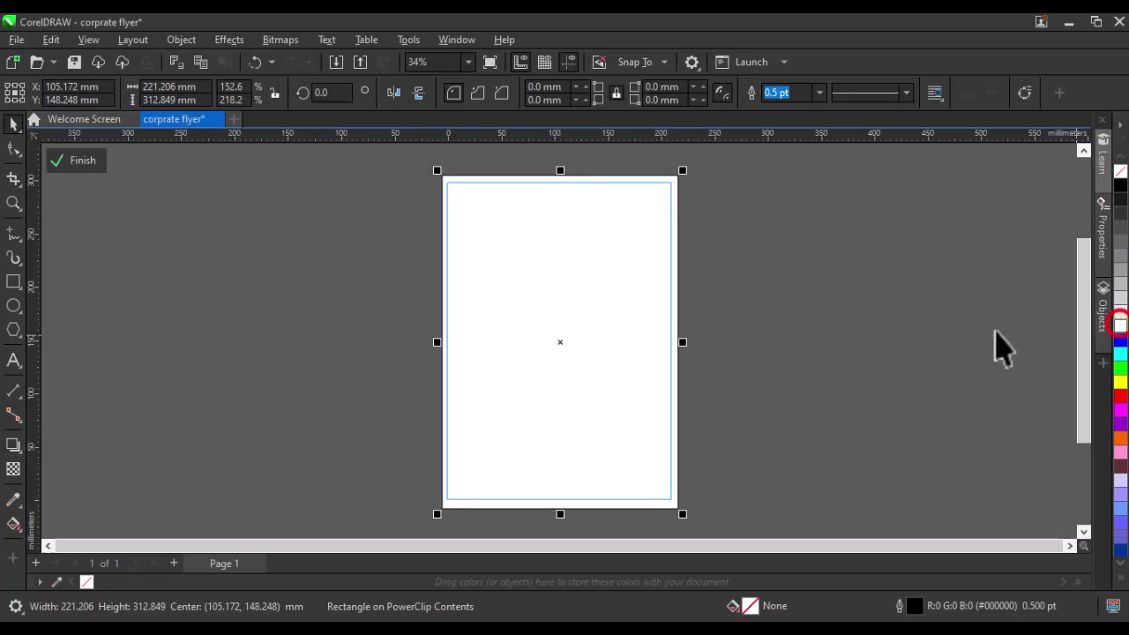
pyautogui.rightClick(615, 323)
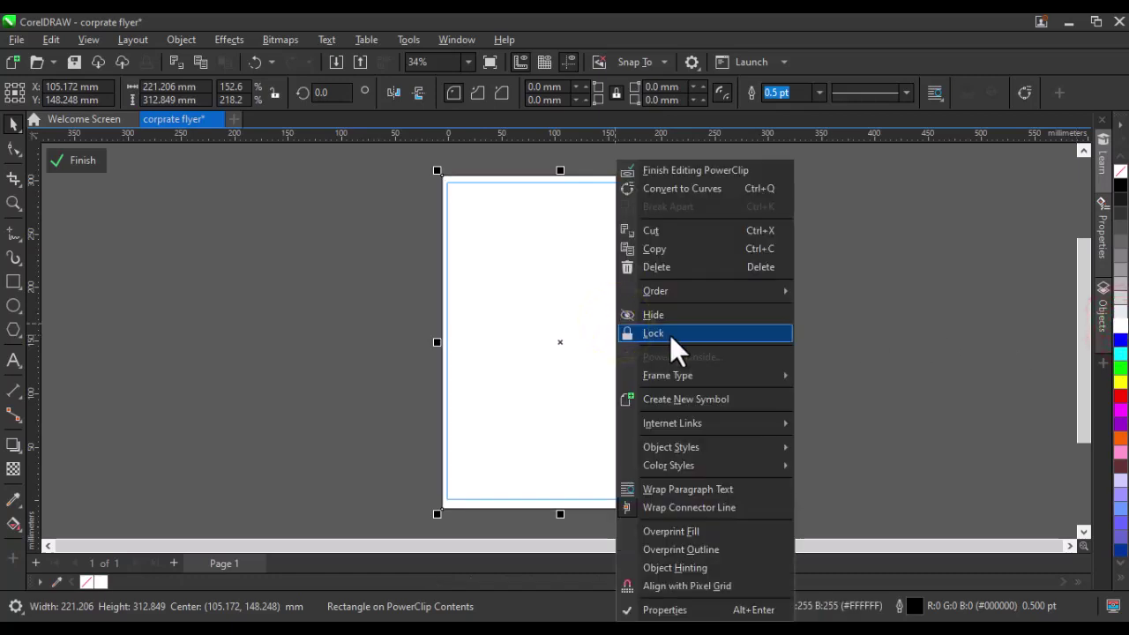
pyautogui.click(695, 335)
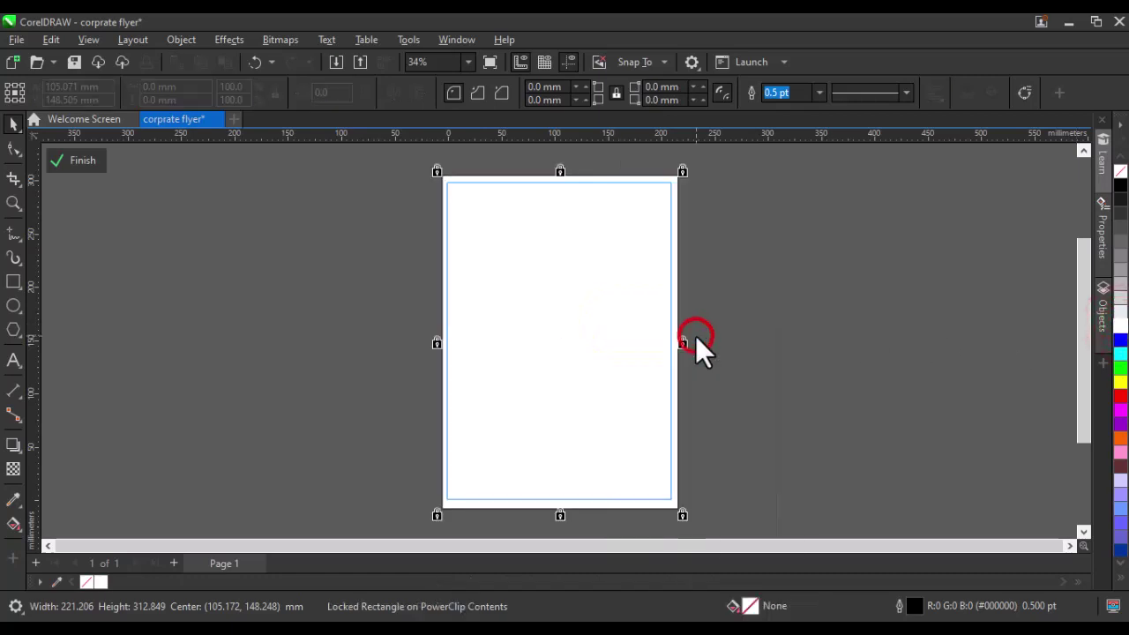
pyautogui.click(638, 348)
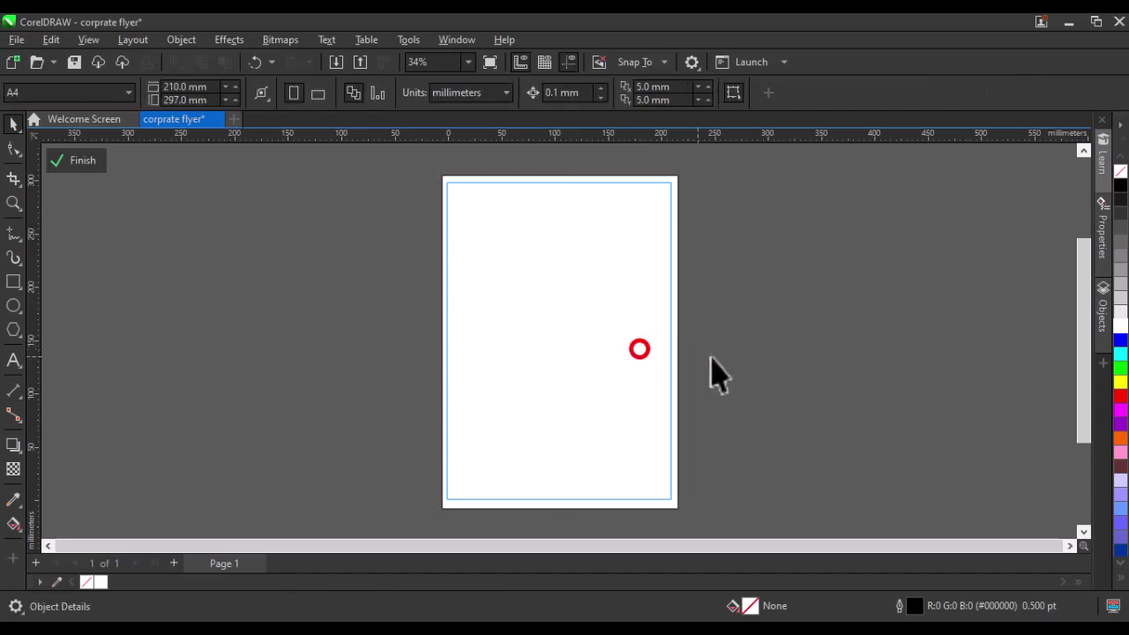
# Step: Draw a 263.5 × 160.4 mm rectangle over the page's left edge with 15 mm rounded corners
pyautogui.click(554, 260)
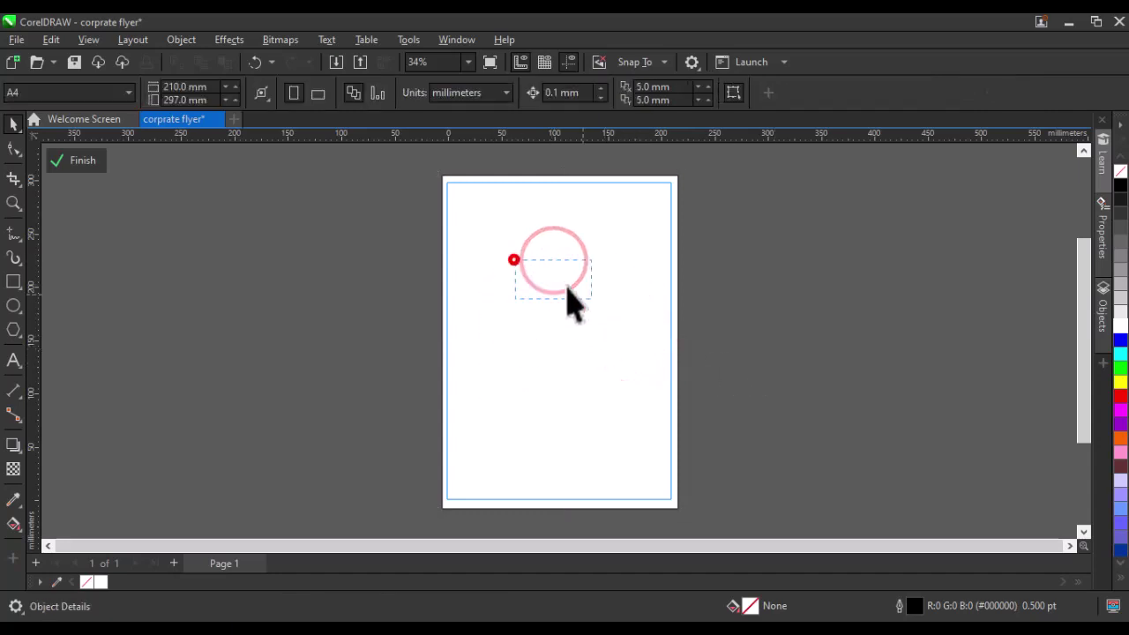
pyautogui.moveTo(514, 256); pyautogui.dragTo(577, 289)
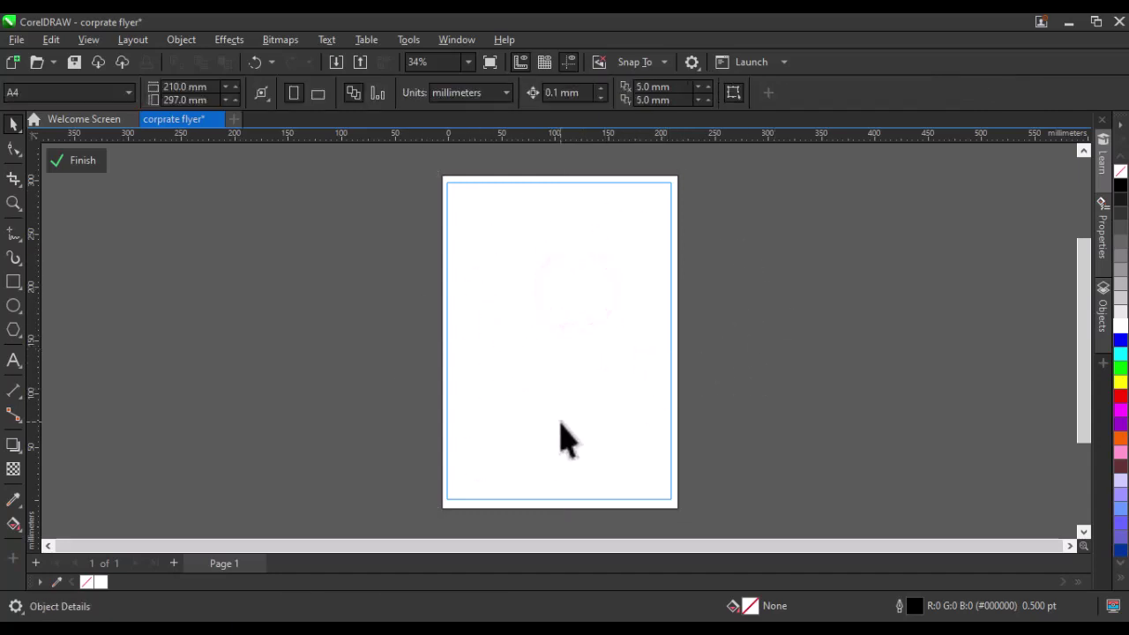
pyautogui.click(12, 284)
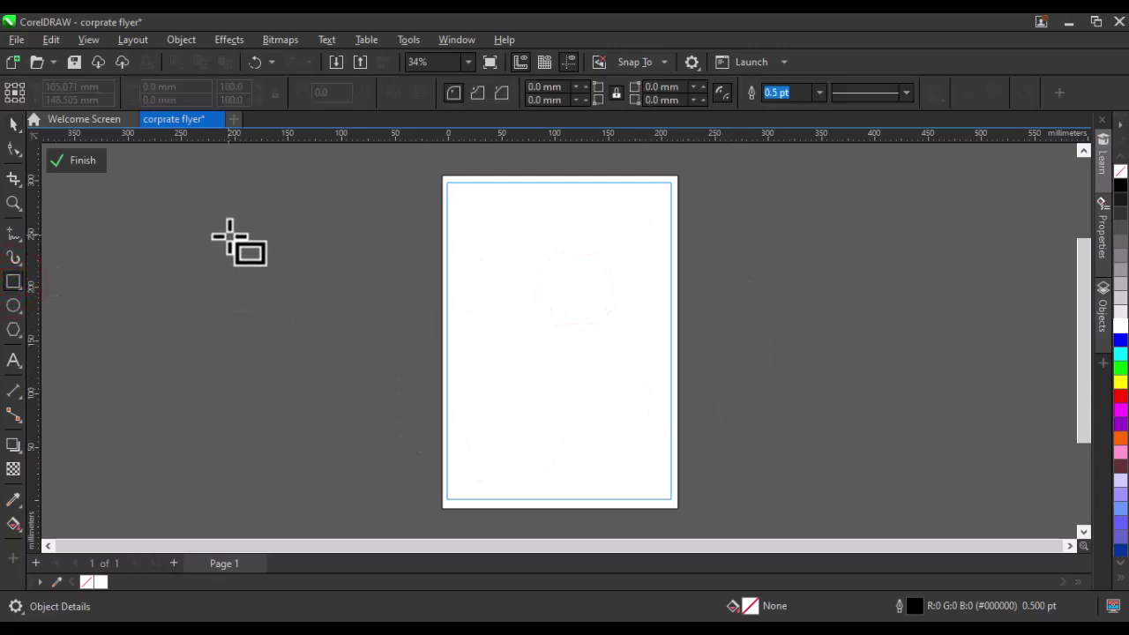
pyautogui.moveTo(229, 236); pyautogui.dragTo(512, 408)
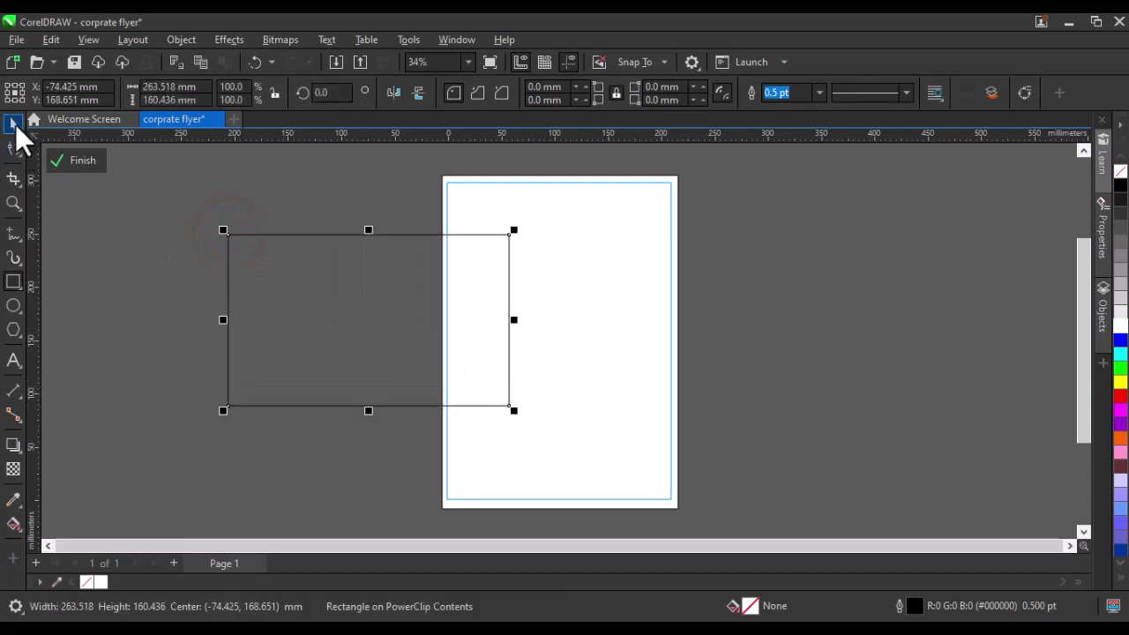
pyautogui.click(15, 124)
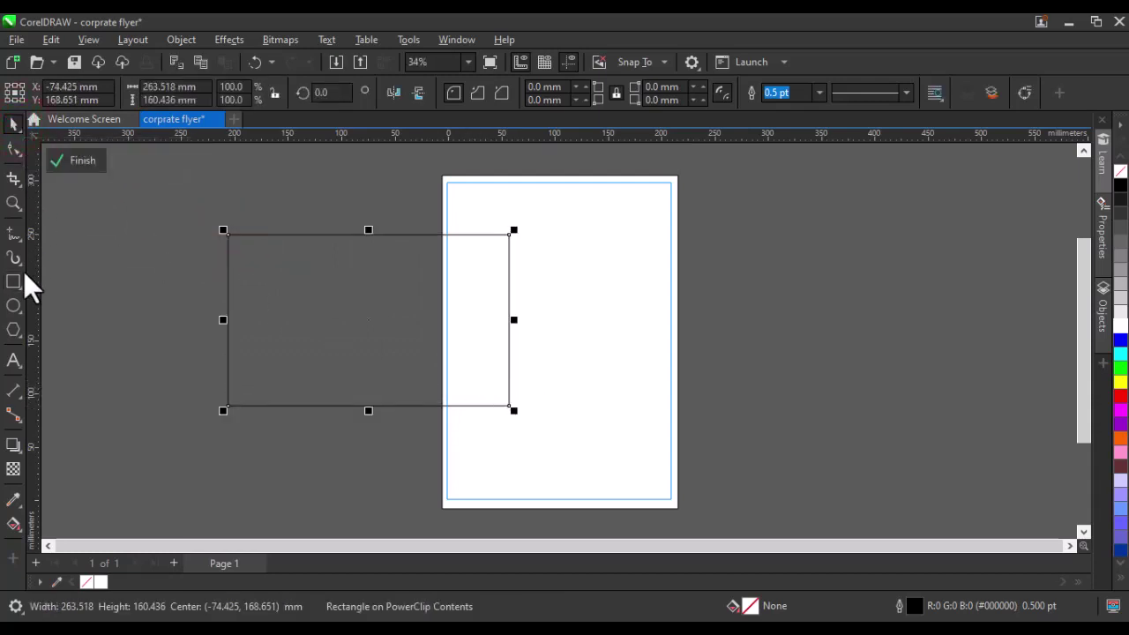
pyautogui.click(11, 148)
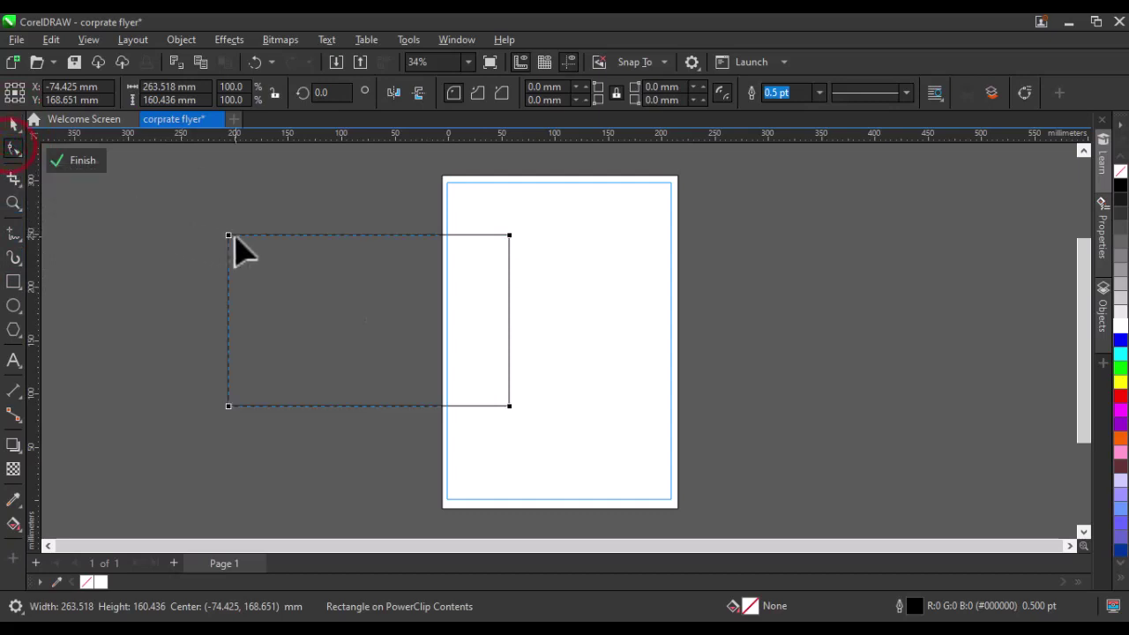
pyautogui.moveTo(229, 236)
pyautogui.mouseDown()
pyautogui.moveTo(251, 244)
pyautogui.moveTo(243, 234)
pyautogui.mouseUp()
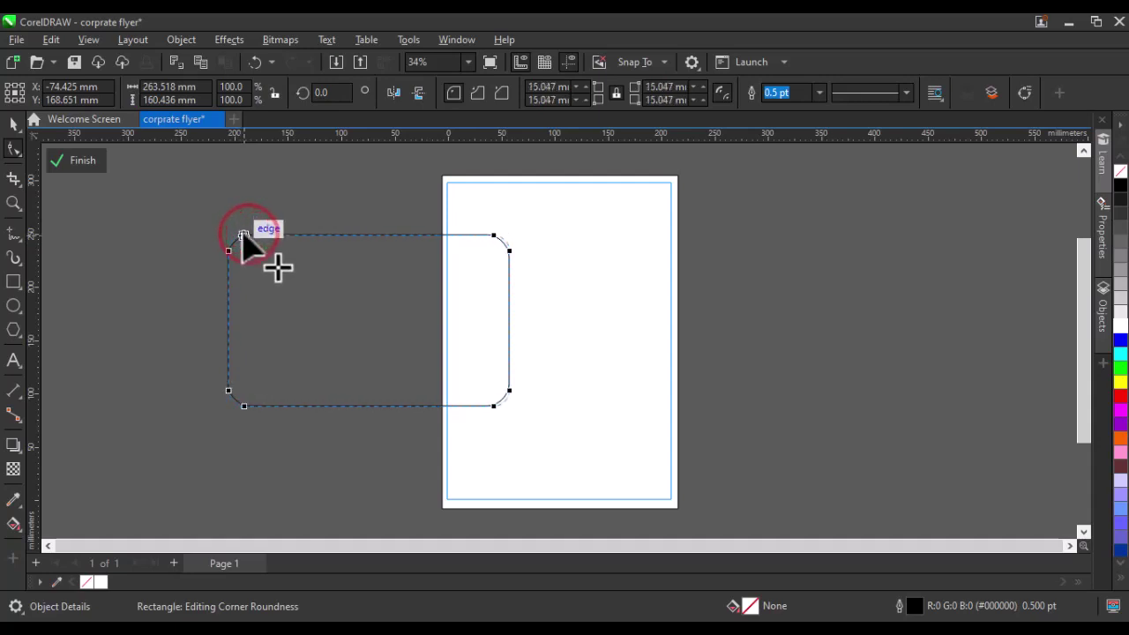
pyautogui.click(10, 126)
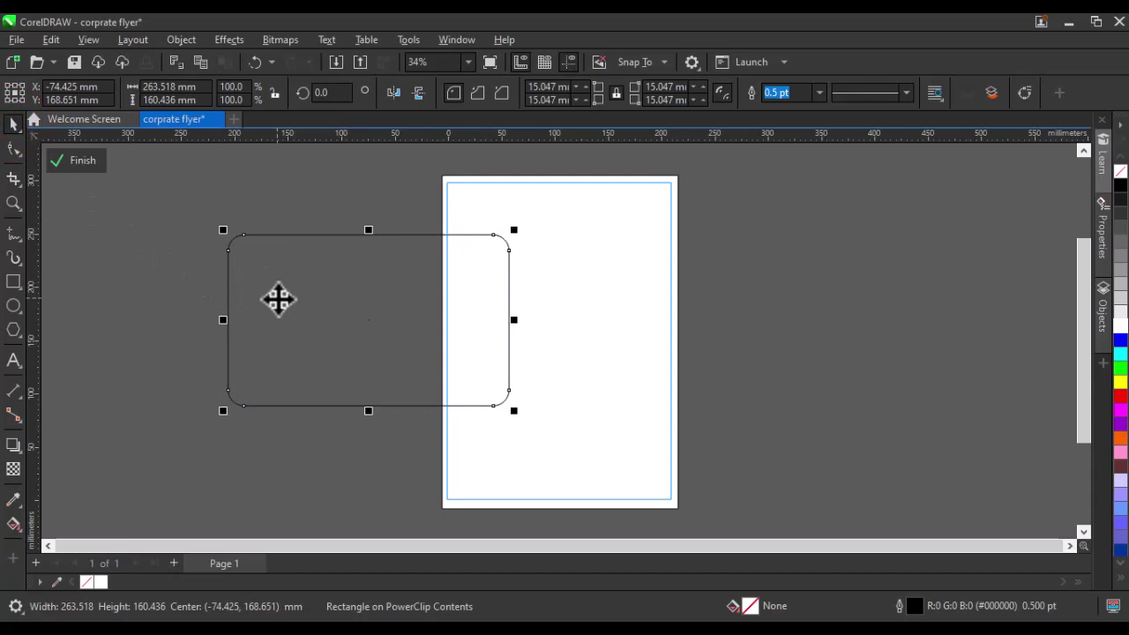
# Step: Duplicate the rounded rectangle, park the copy to the right, and move the original over the page's upper left
pyautogui.hotkey('ctrl', 'd')
pyautogui.moveTo(336, 297); pyautogui.dragTo(875, 303)
pyautogui.click(393, 307)
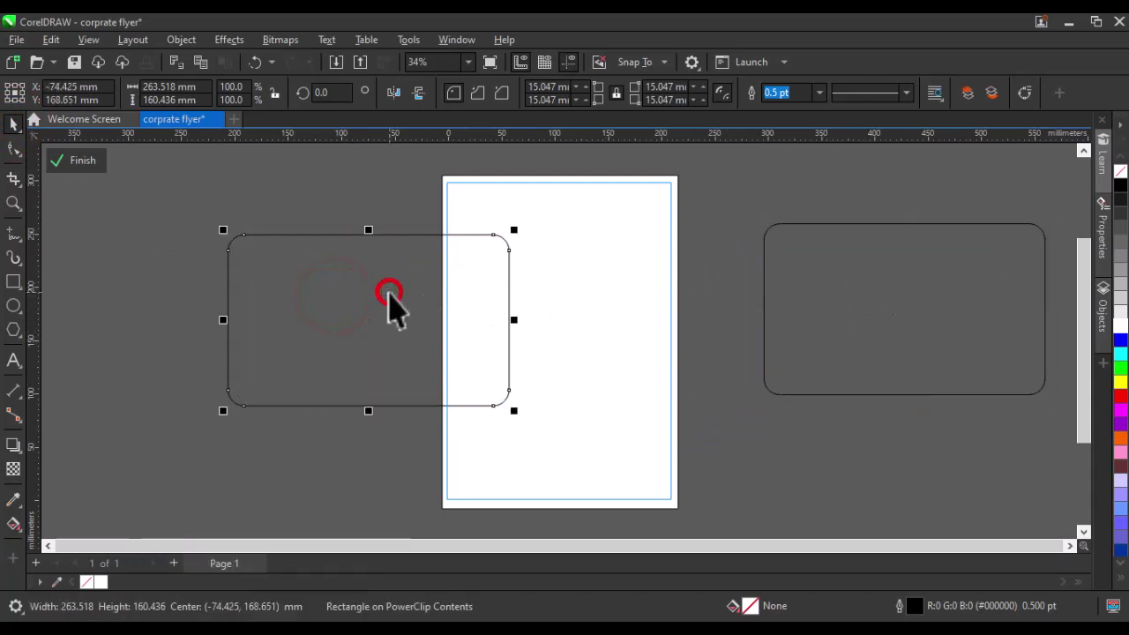
pyautogui.moveTo(393, 308)
pyautogui.mouseDown()
pyautogui.moveTo(344, 294)
pyautogui.moveTo(428, 231)
pyautogui.mouseUp()
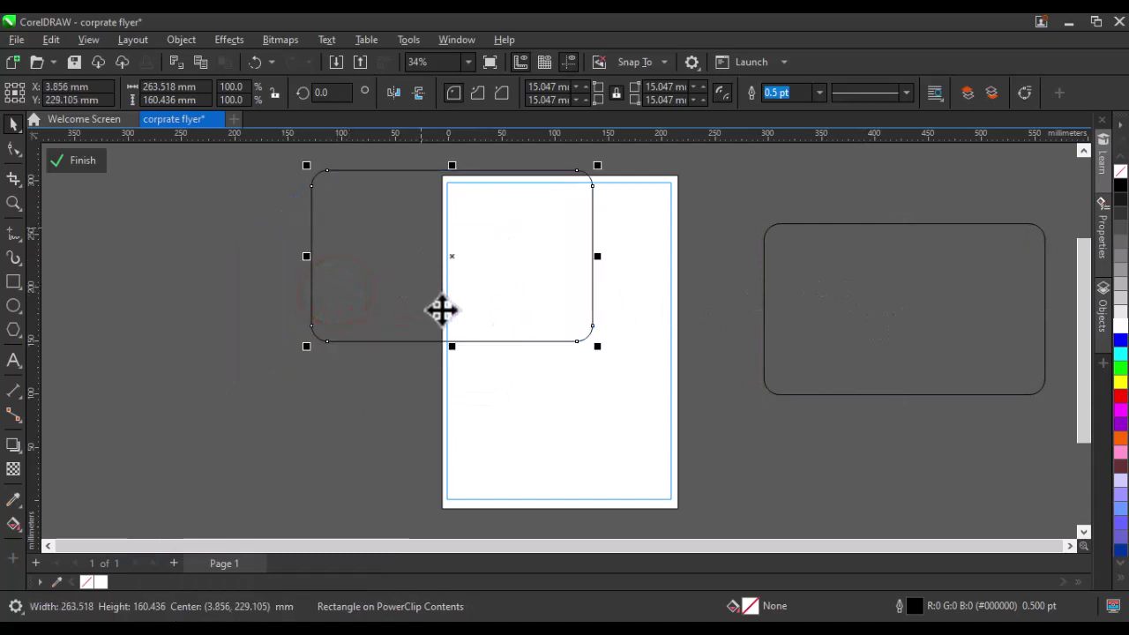
# Step: Scale the rounded rectangle to about 117% and rotate it to 324.343° over the page top
pyautogui.moveTo(309, 344); pyautogui.dragTo(265, 371)
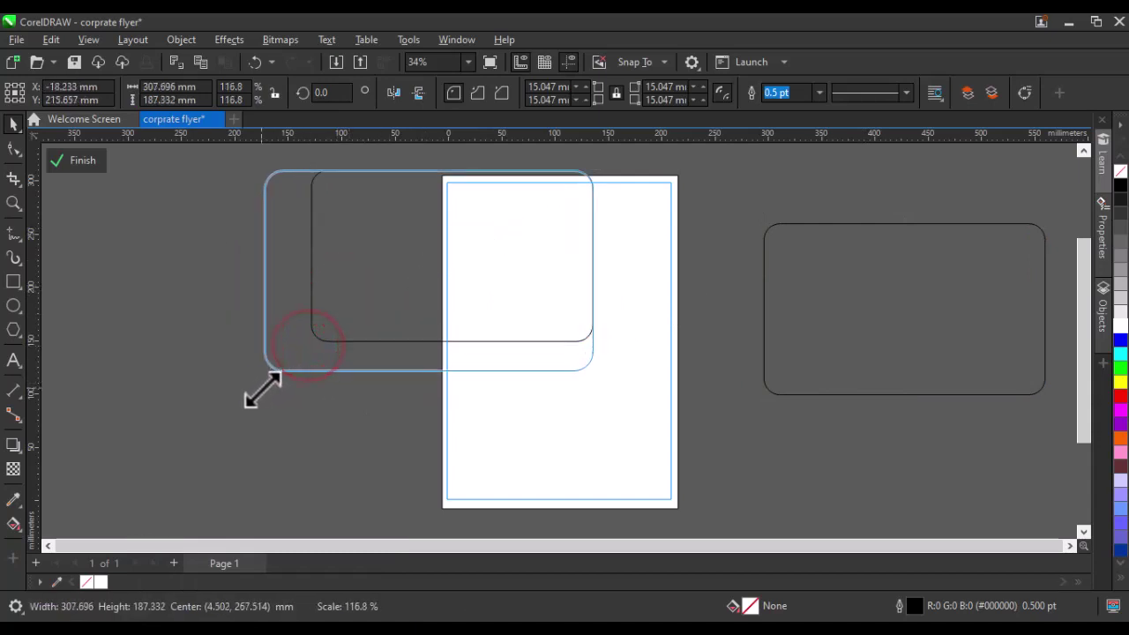
pyautogui.click(349, 342)
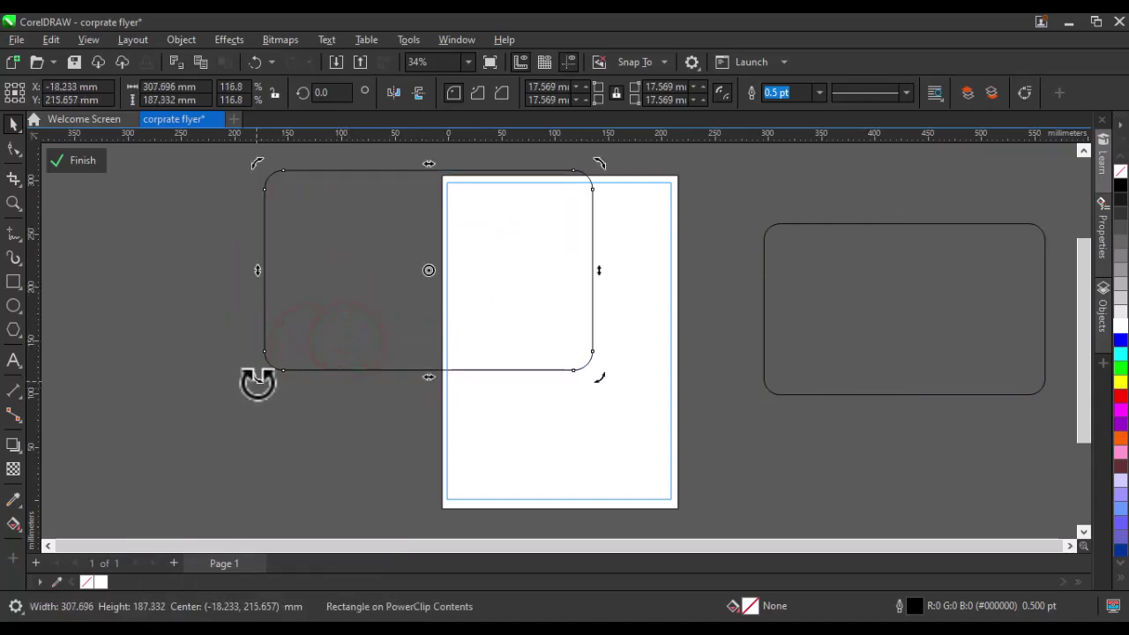
pyautogui.moveTo(258, 383); pyautogui.dragTo(235, 309)
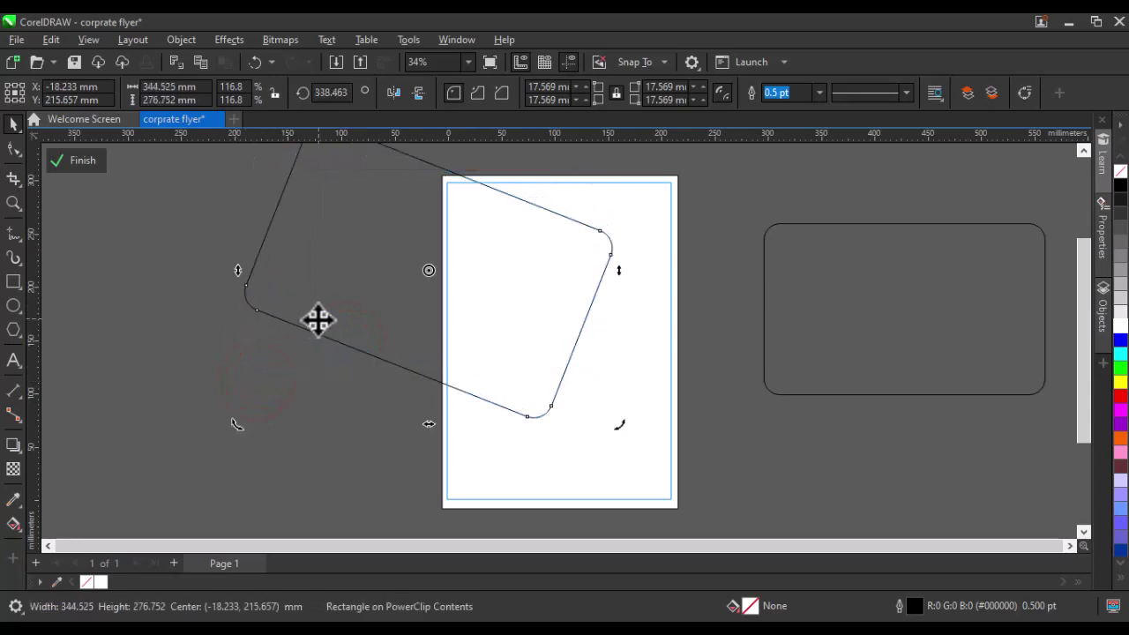
pyautogui.scroll(-1, 322, 330)
pyautogui.moveTo(348, 313); pyautogui.dragTo(404, 264)
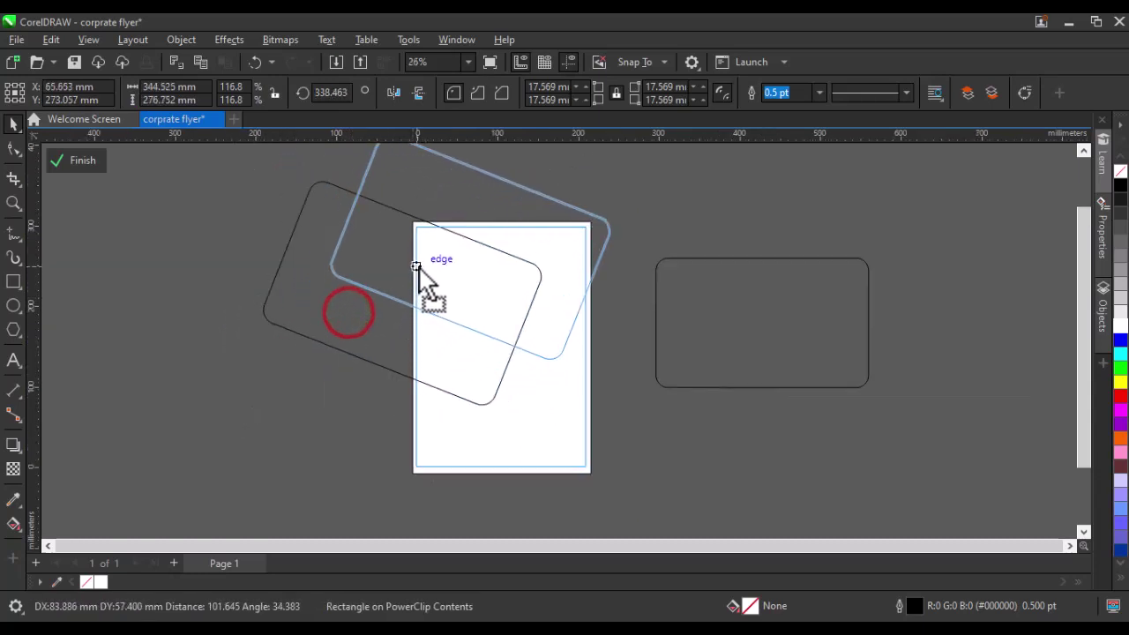
pyautogui.click(374, 272)
pyautogui.moveTo(311, 361)
pyautogui.mouseDown()
pyautogui.moveTo(286, 324)
pyautogui.moveTo(323, 359)
pyautogui.mouseUp()
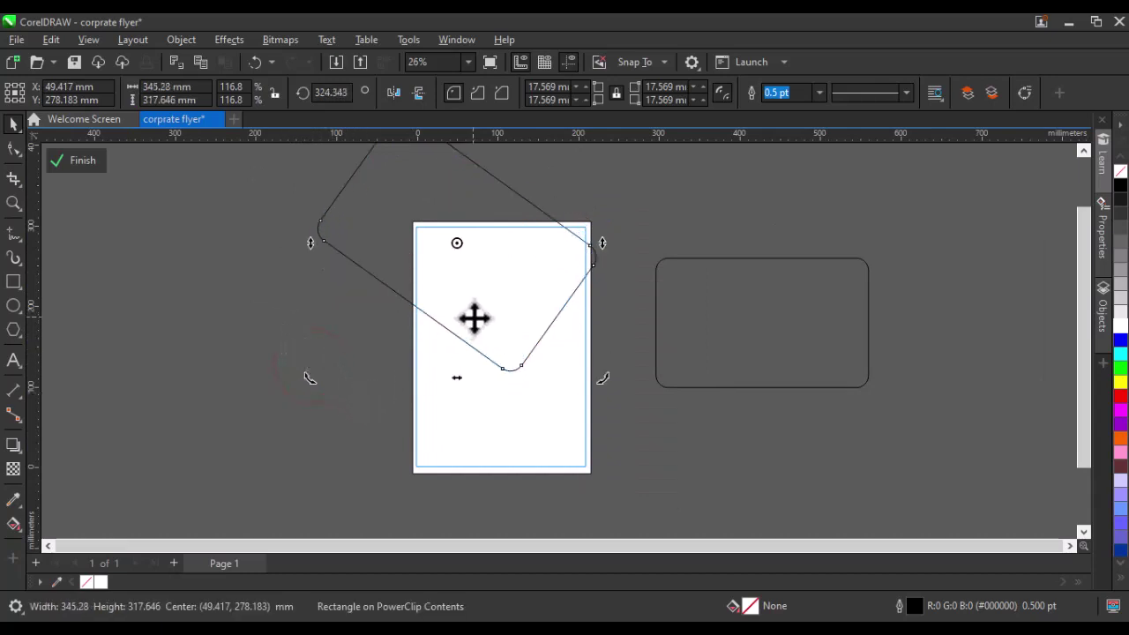
pyautogui.moveTo(472, 316)
pyautogui.mouseDown()
pyautogui.moveTo(508, 295)
pyautogui.moveTo(509, 258)
pyautogui.moveTo(535, 272)
pyautogui.moveTo(530, 253)
pyautogui.mouseUp()
pyautogui.scroll(1, 486, 300)
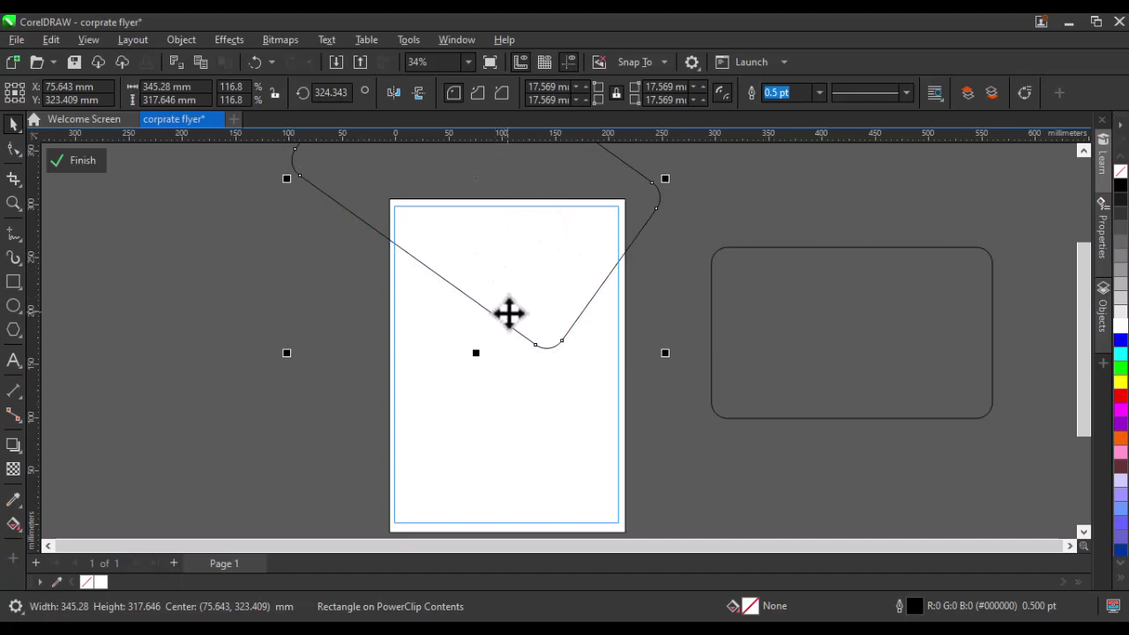
# Step: Open the Import dialog with Ctrl+I and browse the func. pics folder under Pictures
pyautogui.hotkey('ctrl', 'i')
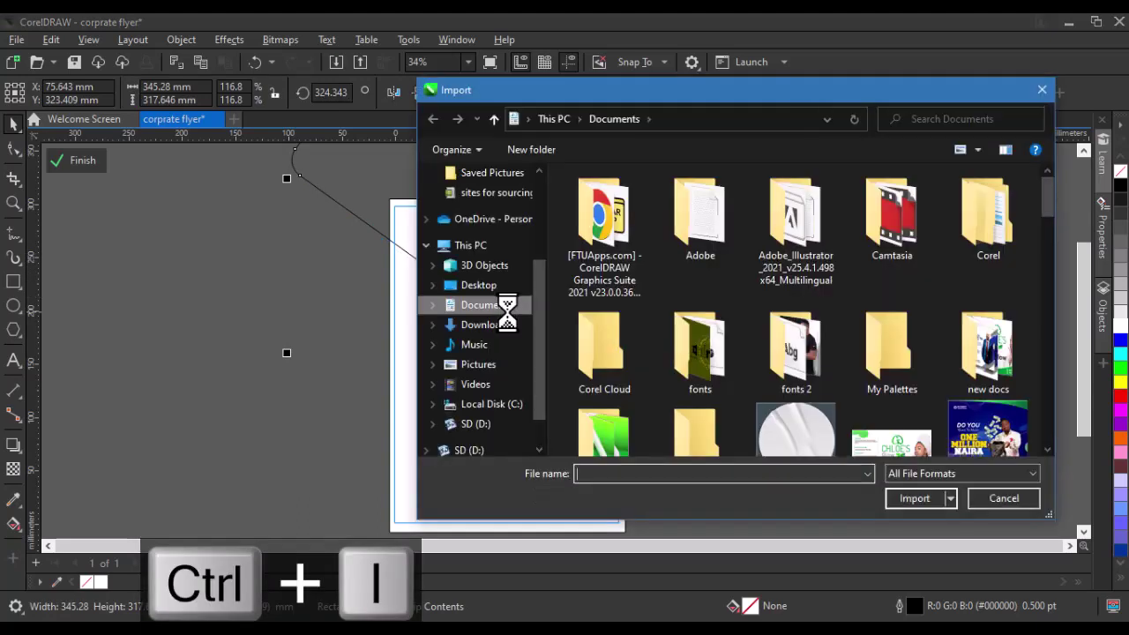
pyautogui.scroll(2, 490, 253)
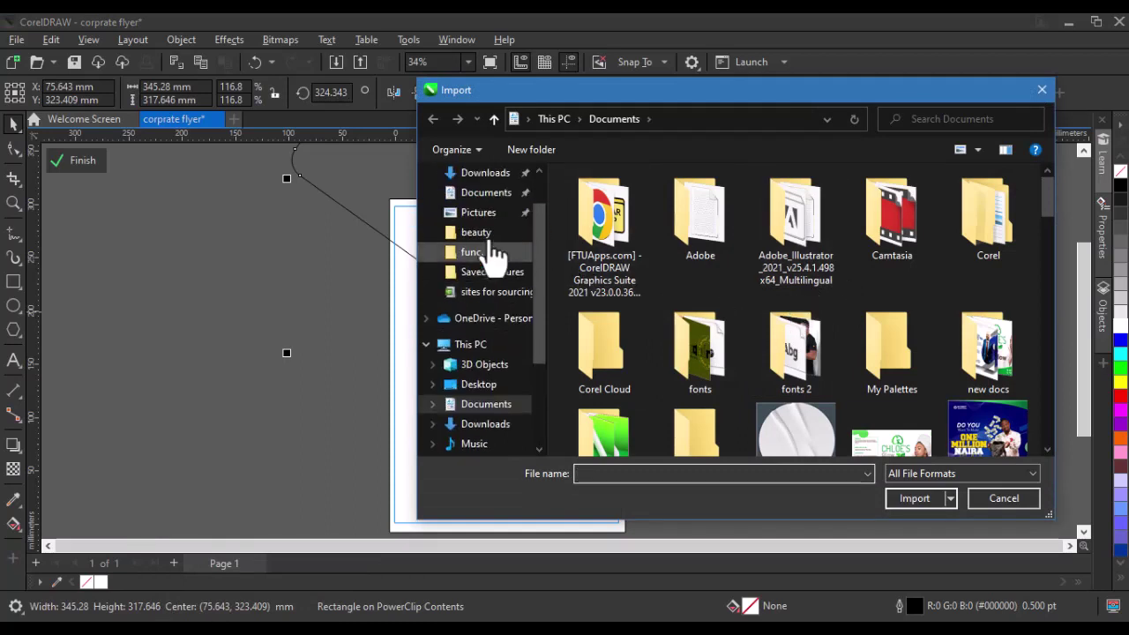
pyautogui.scroll(1, 494, 253)
pyautogui.click(485, 232)
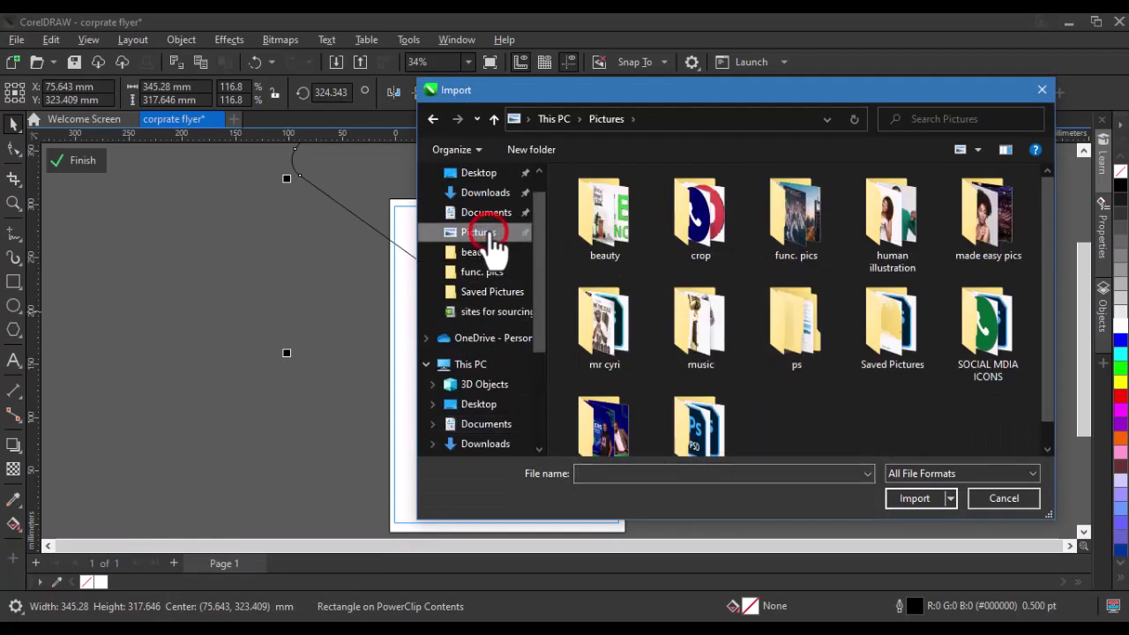
pyautogui.doubleClick(788, 248)
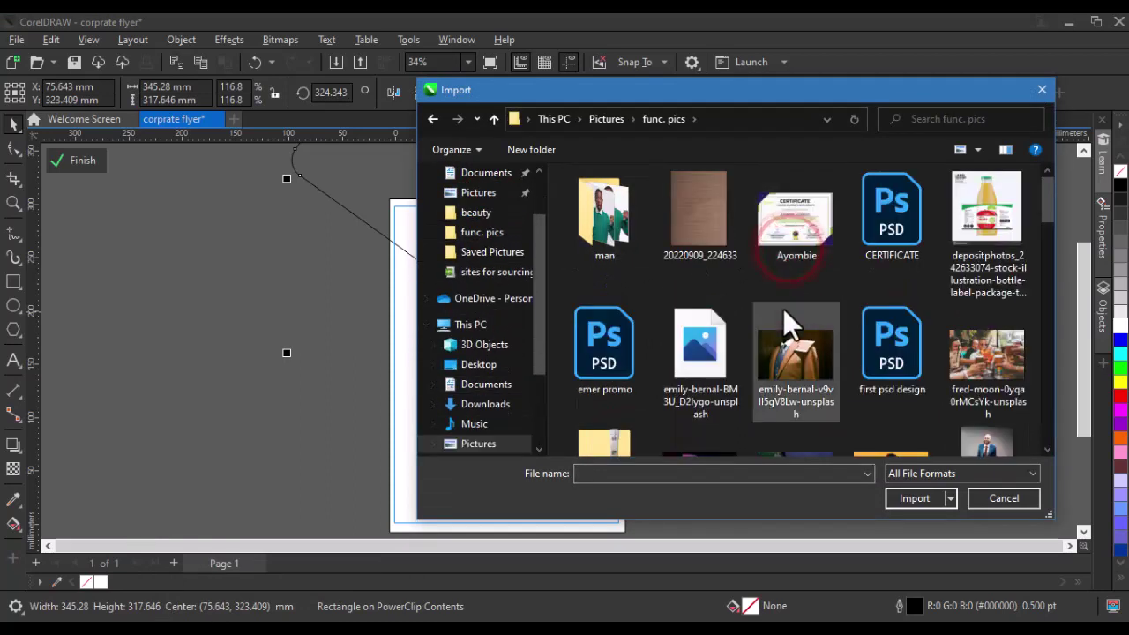
pyautogui.scroll(-2, 783, 318)
pyautogui.scroll(-1, 782, 327)
pyautogui.scroll(-1, 783, 327)
pyautogui.scroll(-1, 782, 329)
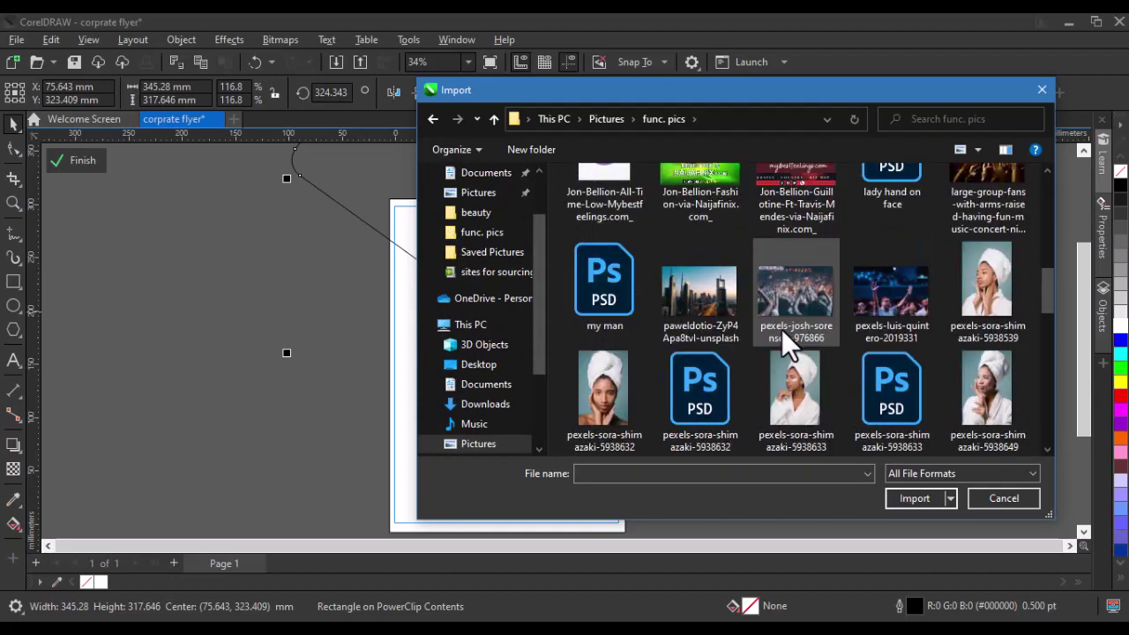
pyautogui.scroll(-1, 781, 330)
pyautogui.scroll(-1, 780, 336)
pyautogui.scroll(-1, 780, 339)
pyautogui.scroll(-2, 783, 349)
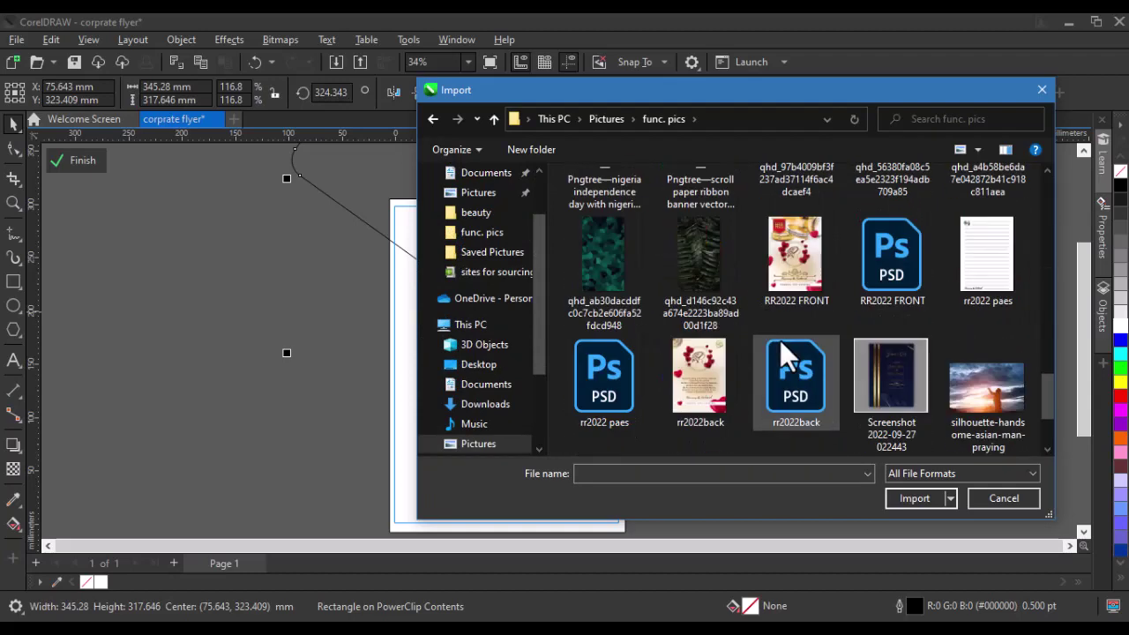
pyautogui.scroll(-1, 780, 343)
pyautogui.scroll(1, 781, 344)
pyautogui.scroll(1, 780, 343)
pyautogui.scroll(1, 781, 344)
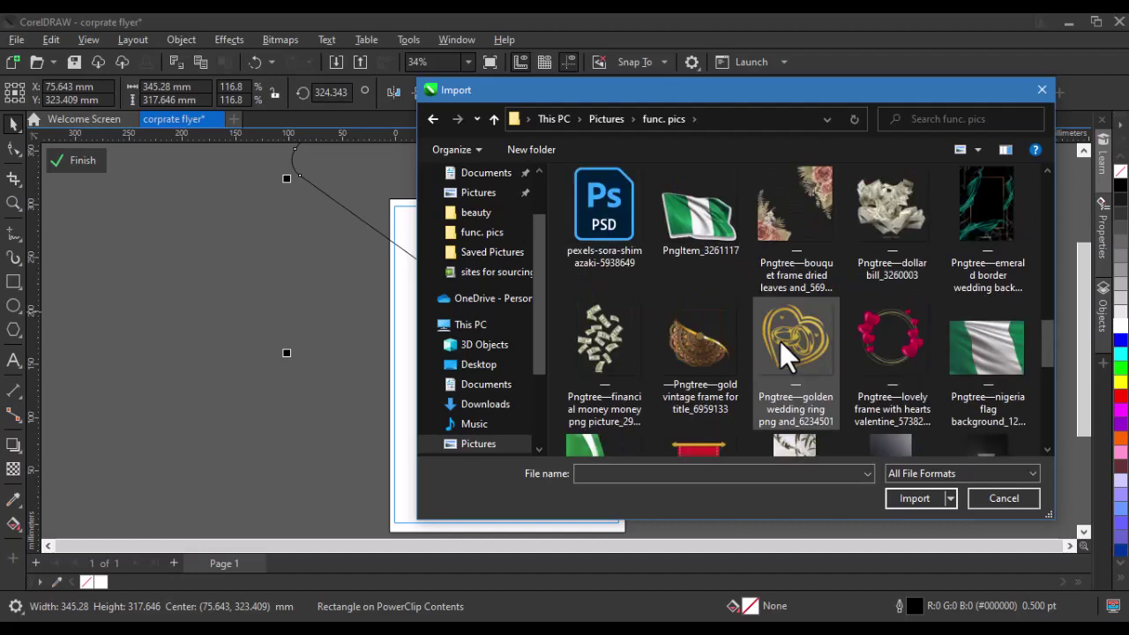
pyautogui.scroll(1, 780, 341)
pyautogui.scroll(2, 780, 340)
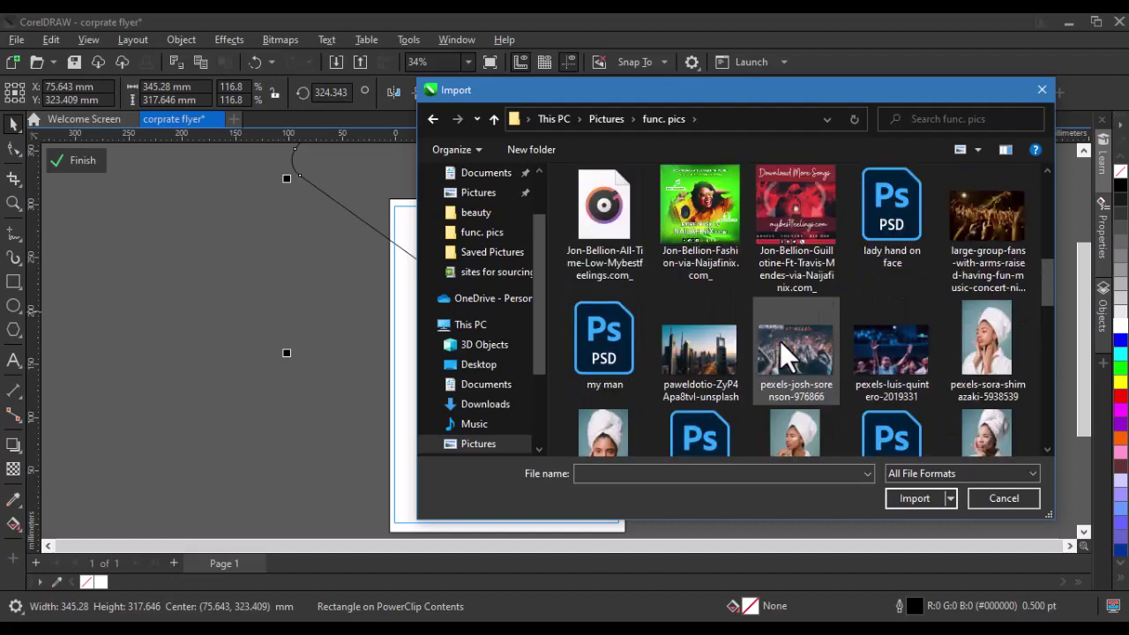
# Step: Import the city skyline photo and place it at full size
pyautogui.doubleClick(694, 354)
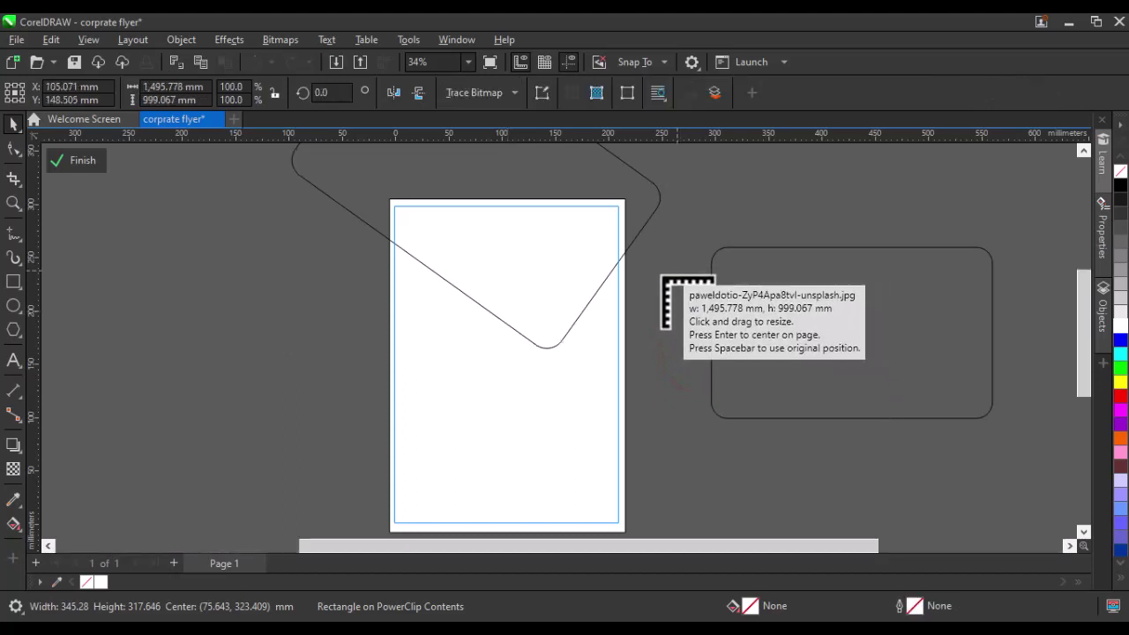
pyautogui.scroll(-1, 668, 282)
pyautogui.click(721, 217)
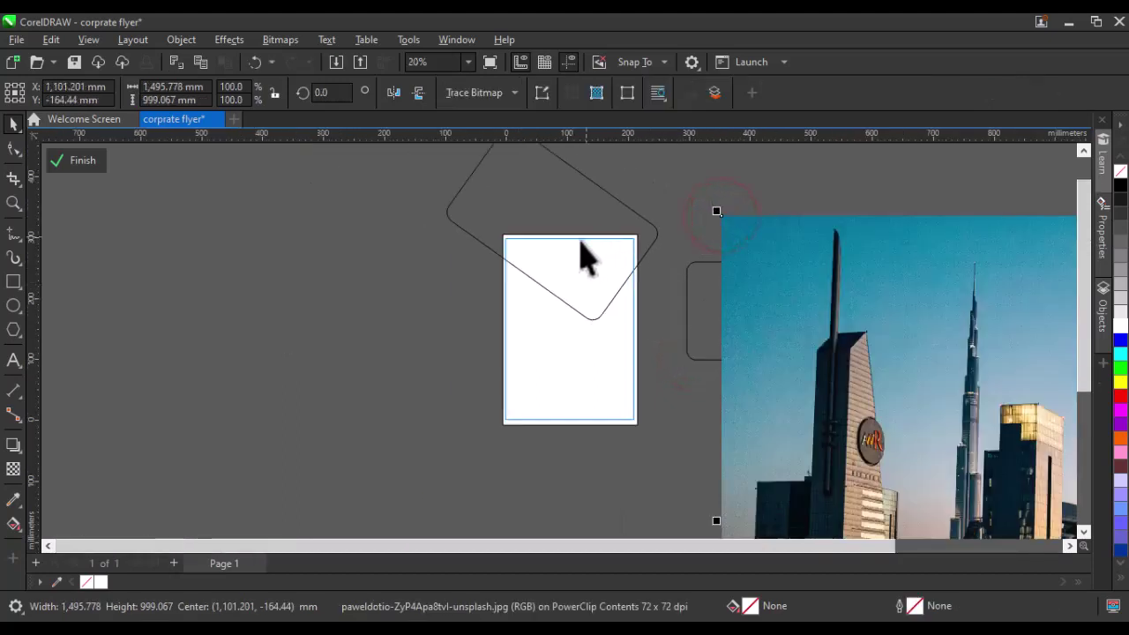
pyautogui.scroll(-1, 582, 260)
pyautogui.scroll(-1, 575, 249)
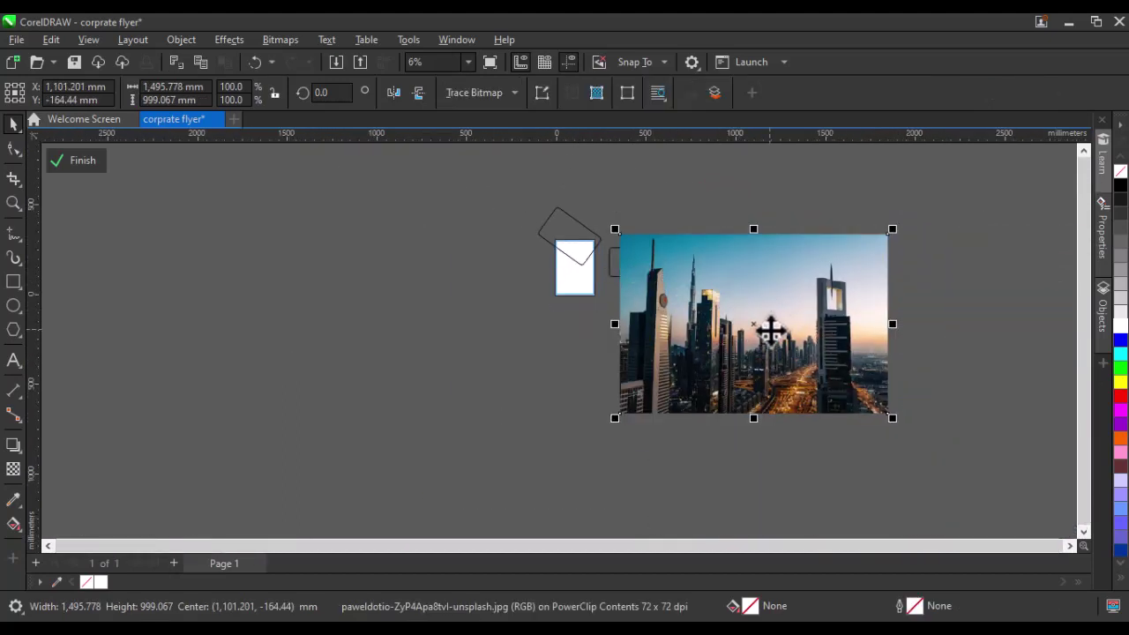
# Step: Convert the photo to Black & White, scale it to 38.3%, and bring it onto the tilted panel
pyautogui.click(230, 42)
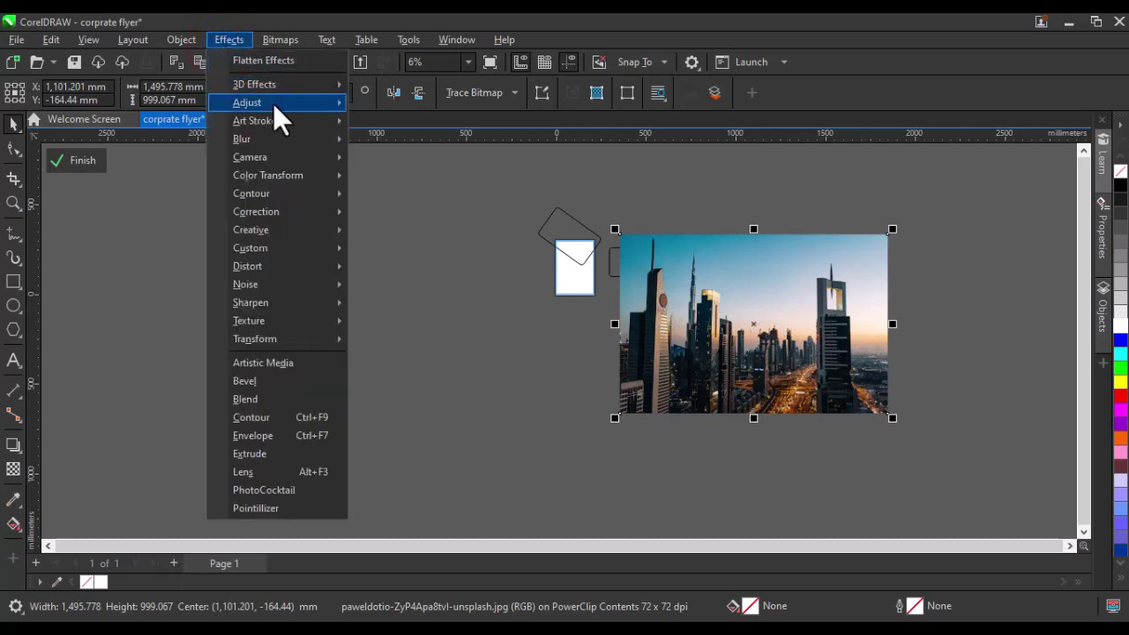
pyautogui.moveTo(249, 102)
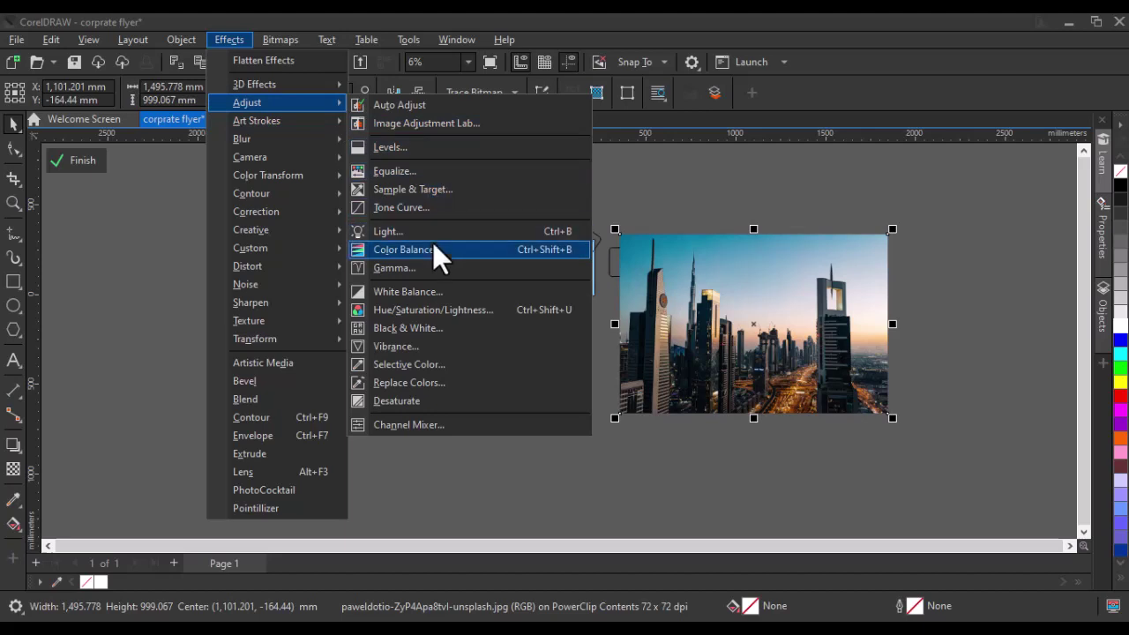
pyautogui.click(418, 329)
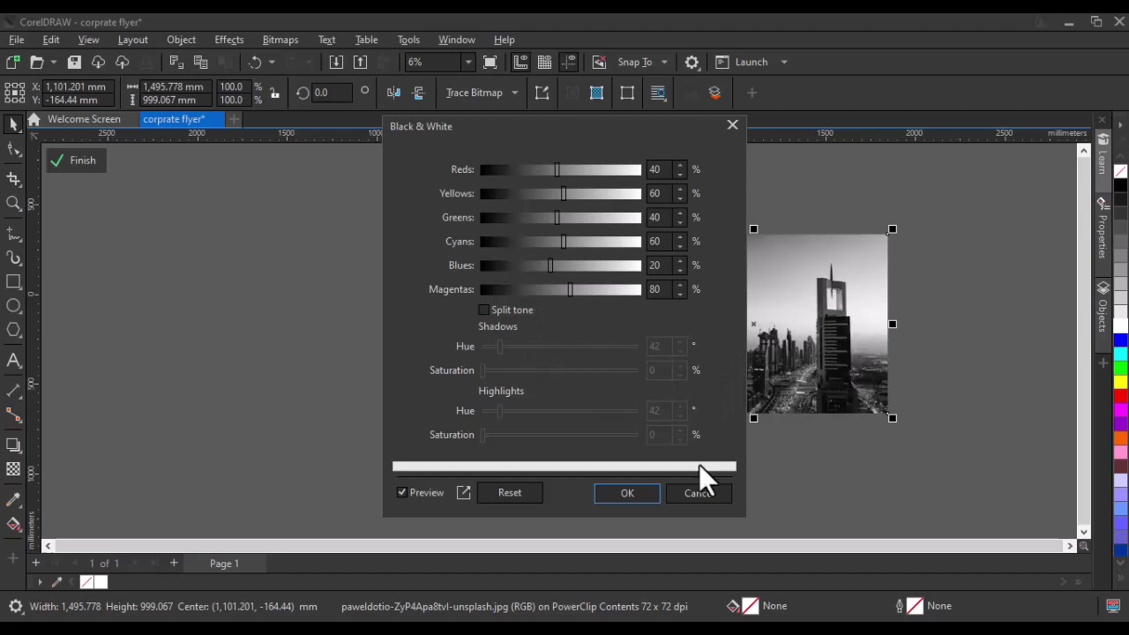
pyautogui.click(628, 493)
pyautogui.scroll(2, 605, 322)
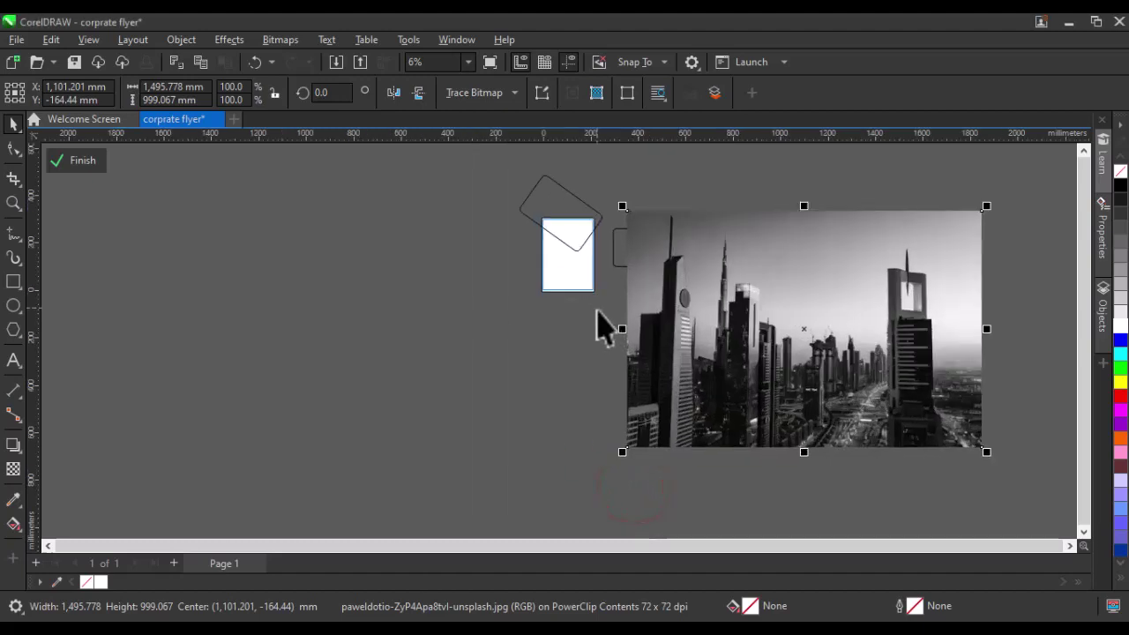
pyautogui.moveTo(1043, 473); pyautogui.dragTo(756, 355)
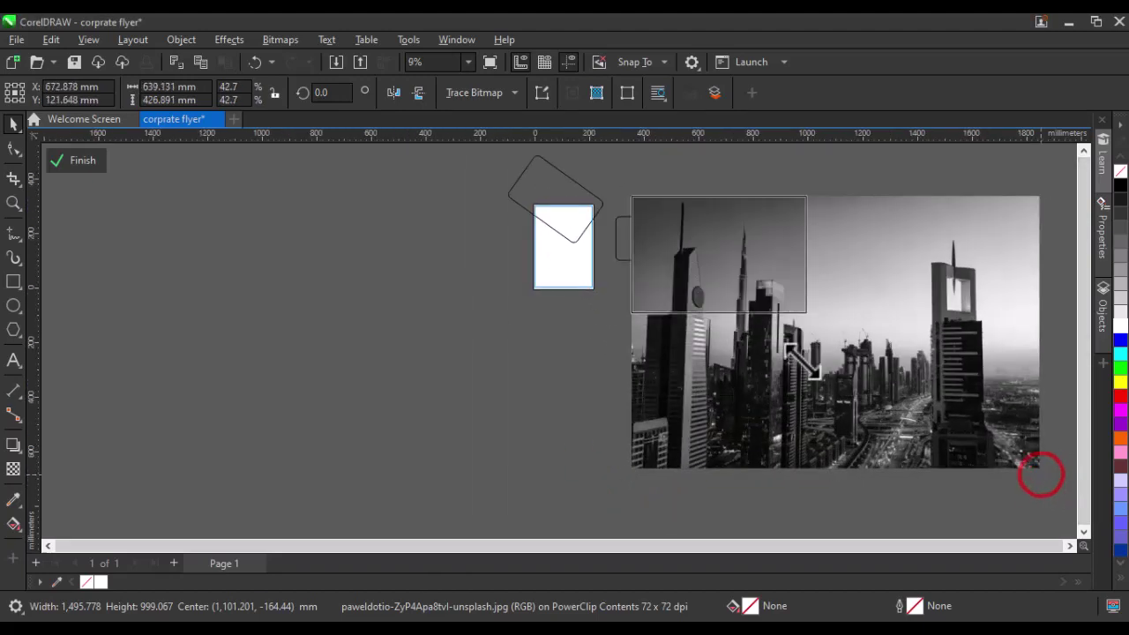
pyautogui.scroll(2, 578, 238)
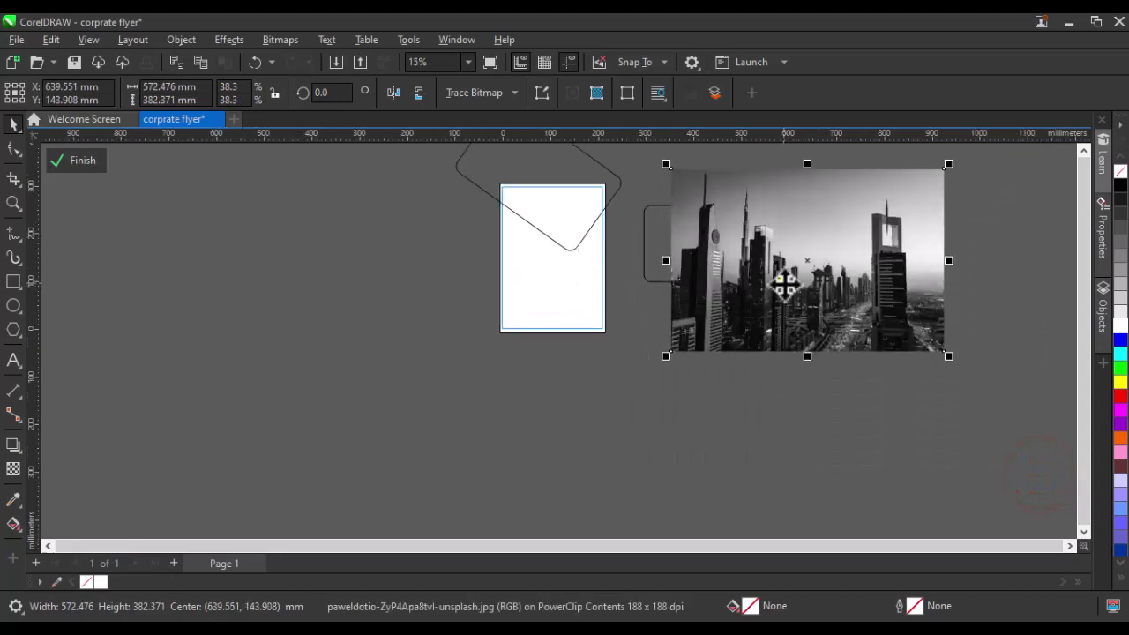
pyautogui.moveTo(785, 284); pyautogui.dragTo(541, 205)
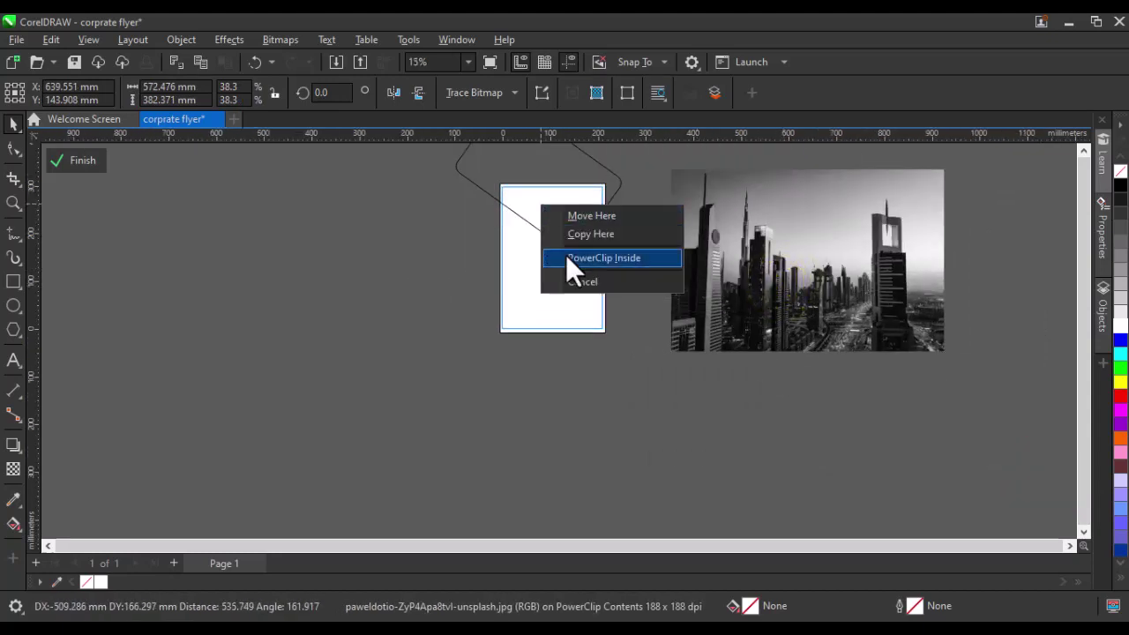
# Step: PowerClip the skyline photo inside the tilted panel, remove the panel's outline, and edit its contents
pyautogui.click(605, 260)
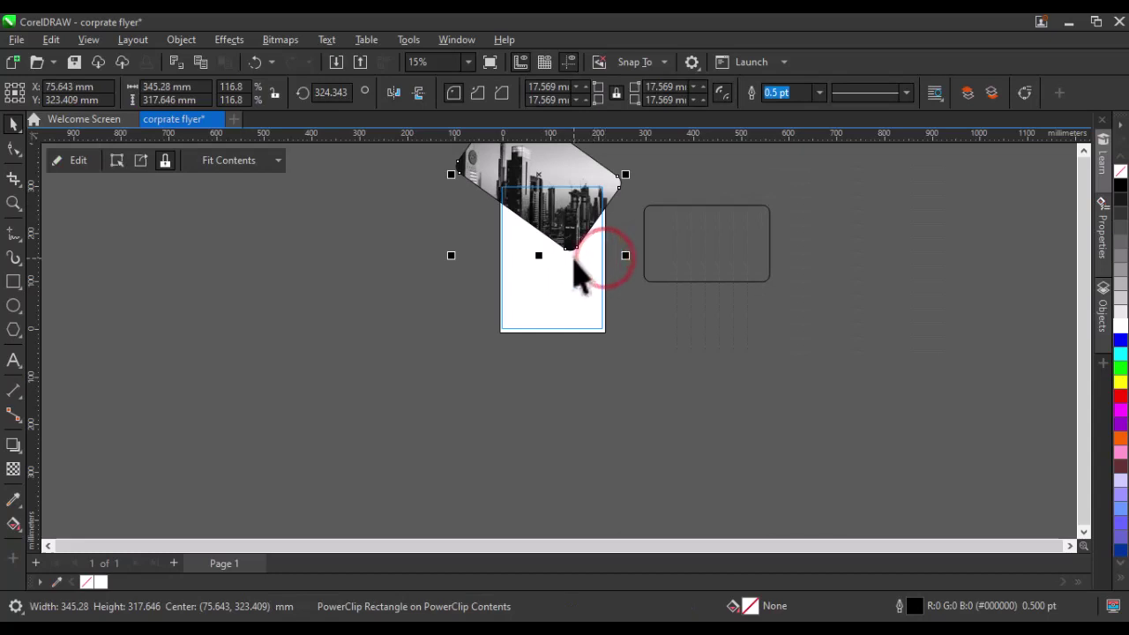
pyautogui.rightClick(89, 580)
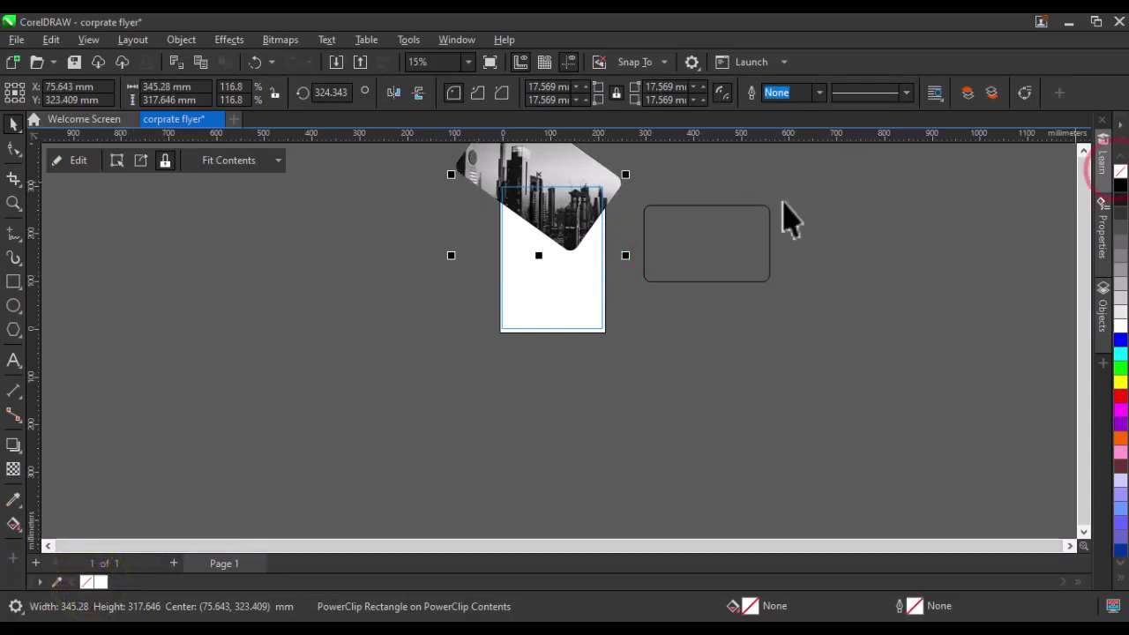
pyautogui.scroll(1, 536, 227)
pyautogui.scroll(2, 543, 237)
pyautogui.scroll(3, 544, 238)
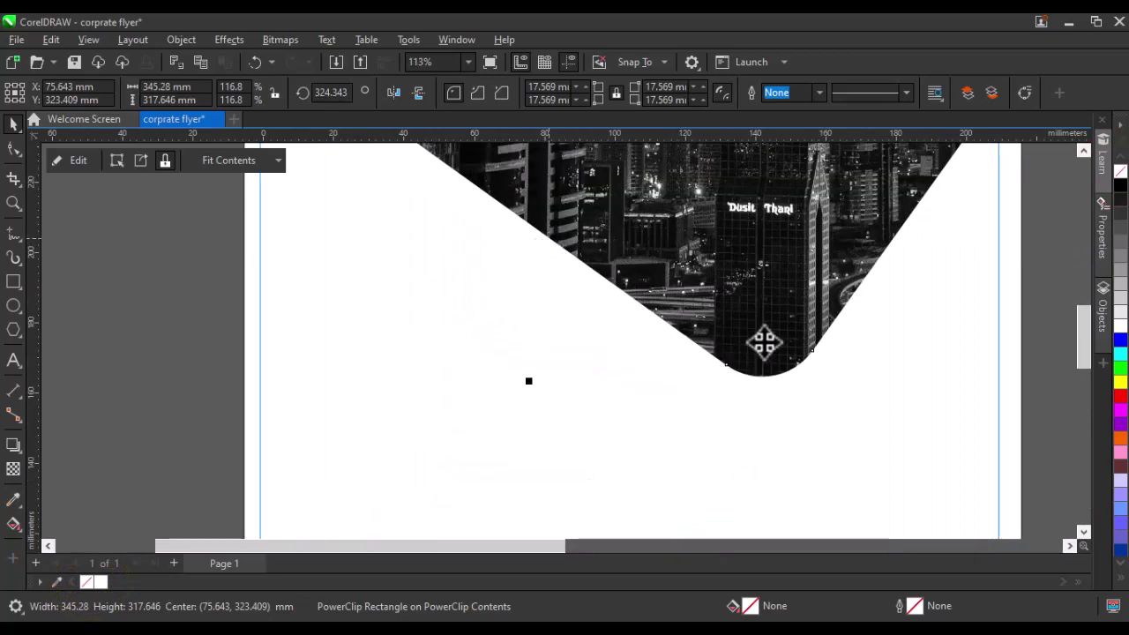
pyautogui.scroll(-3, 729, 346)
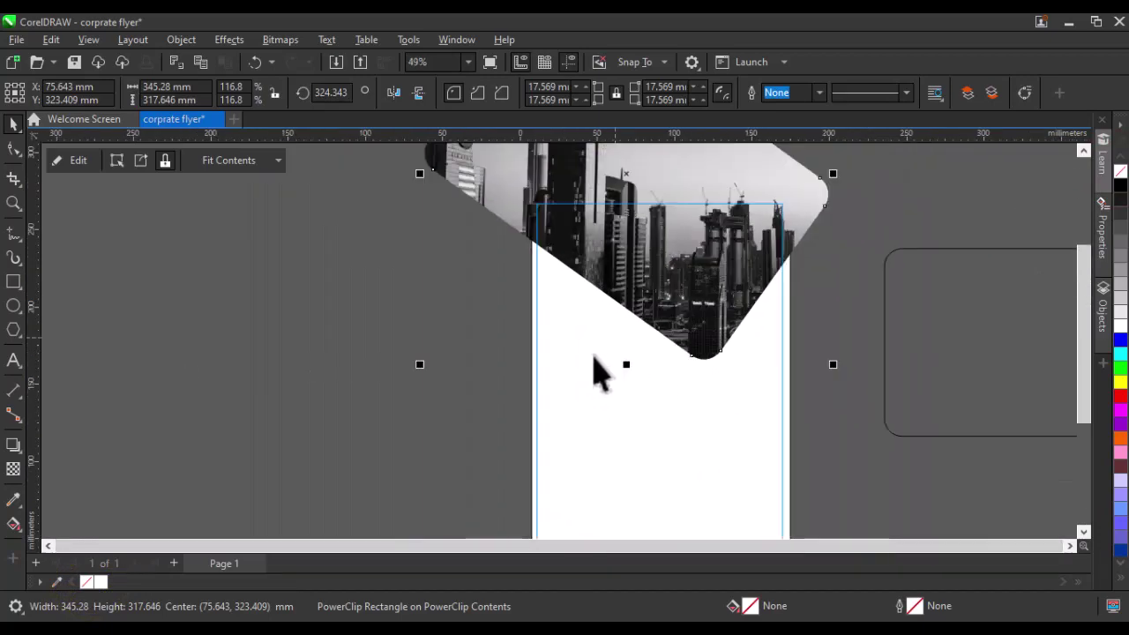
pyautogui.scroll(-2, 595, 370)
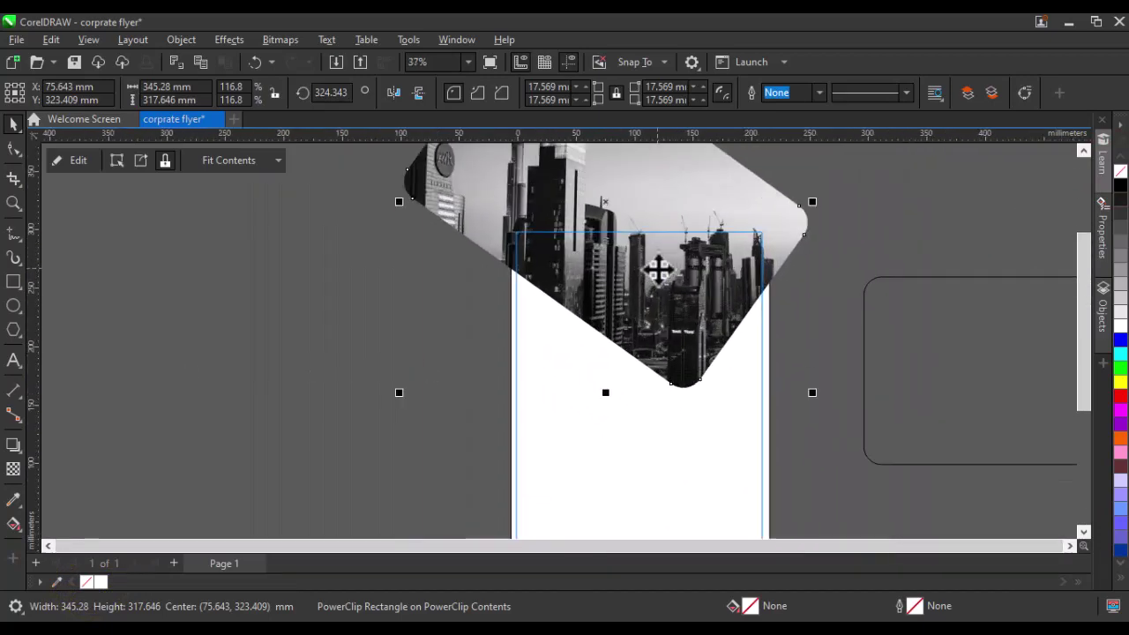
pyautogui.click(81, 159)
pyautogui.scroll(-2, 459, 326)
# Step: Shrink the city photo to about 15% and position it so the skyline fills the panel
pyautogui.click(511, 301)
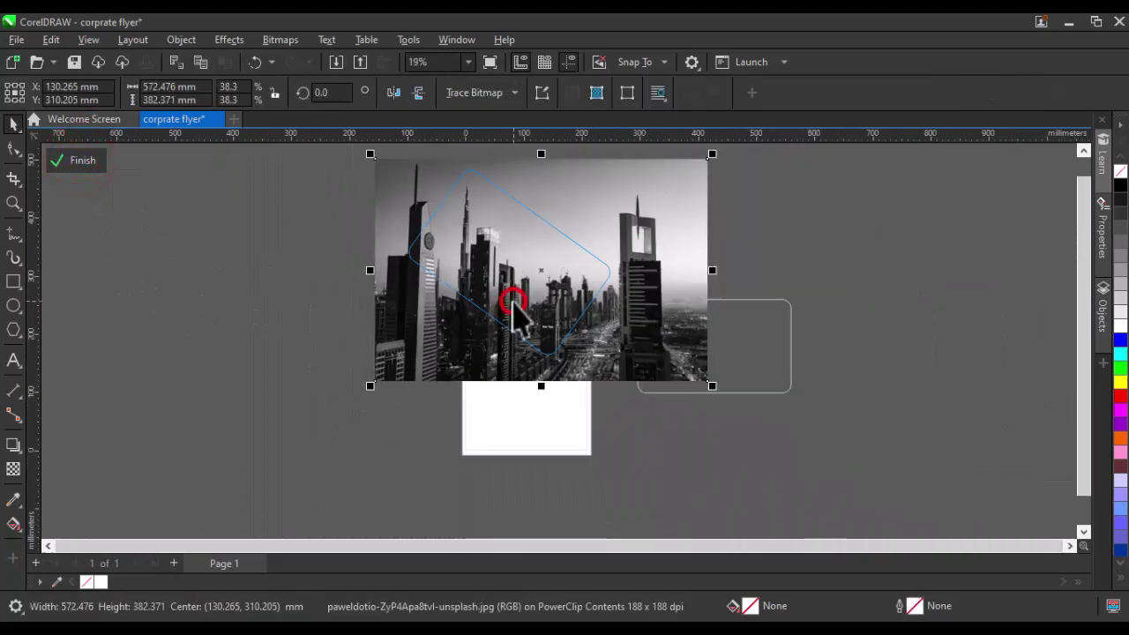
pyautogui.click(373, 154)
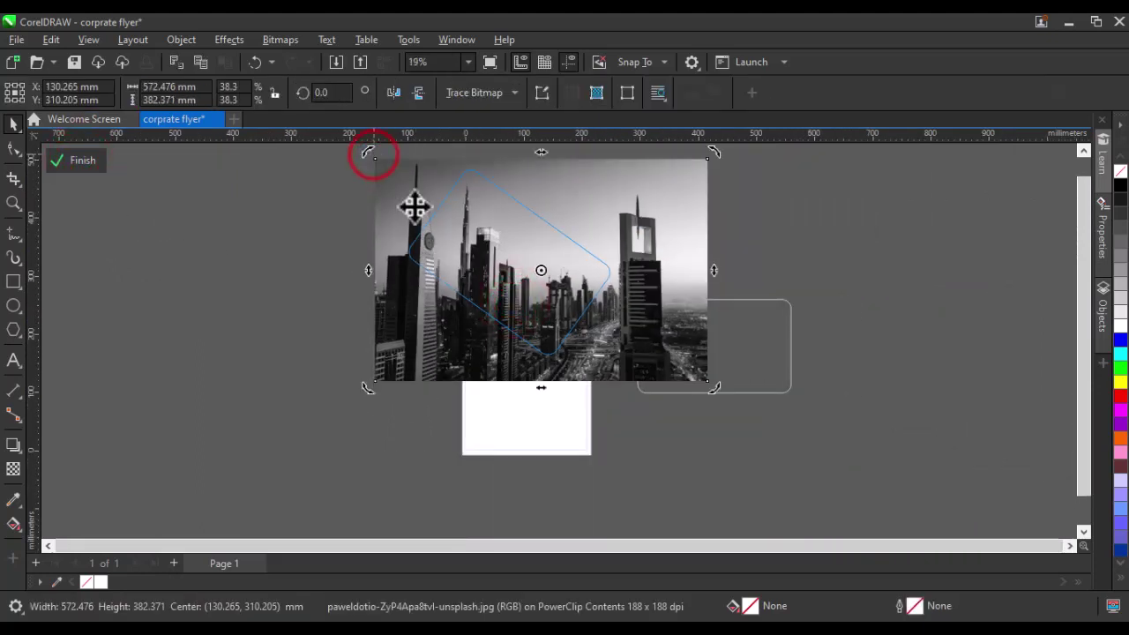
pyautogui.click(415, 205)
pyautogui.moveTo(369, 152)
pyautogui.mouseDown()
pyautogui.moveTo(450, 225)
pyautogui.moveTo(484, 232)
pyautogui.mouseUp()
pyautogui.scroll(2, 578, 328)
pyautogui.moveTo(801, 422); pyautogui.dragTo(747, 384)
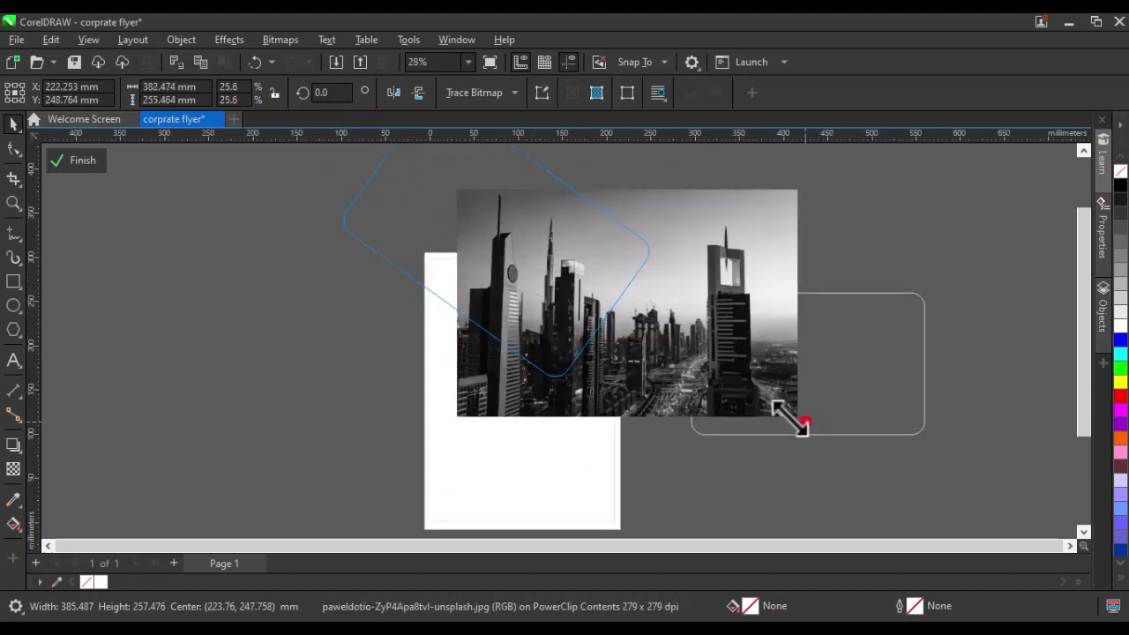
pyautogui.moveTo(696, 339); pyautogui.dragTo(653, 338)
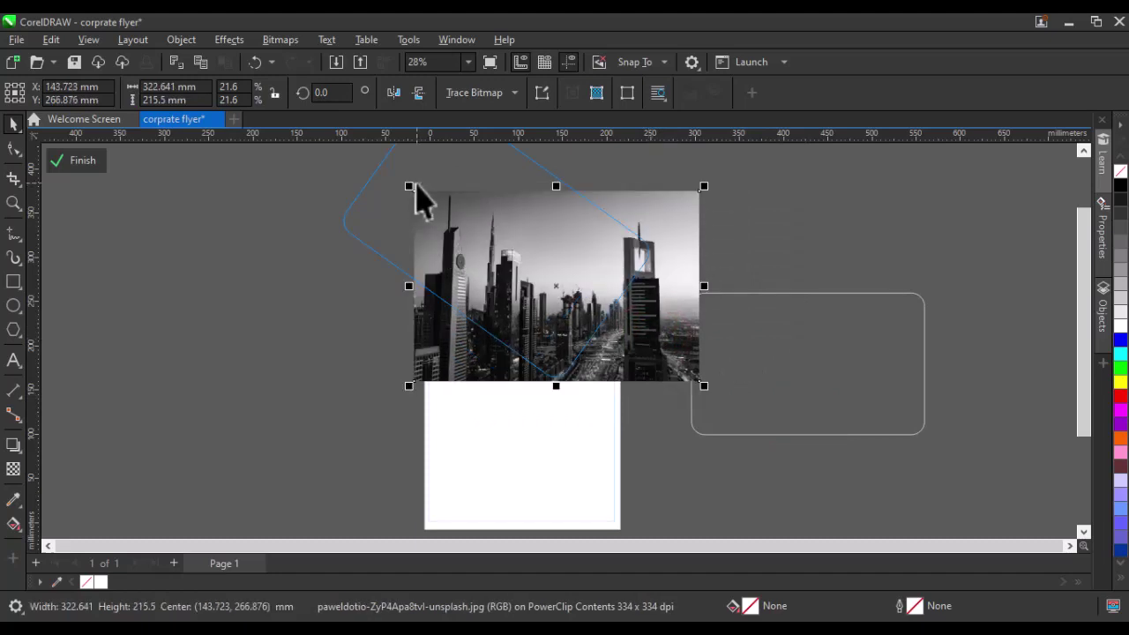
pyautogui.moveTo(409, 186); pyautogui.dragTo(433, 202)
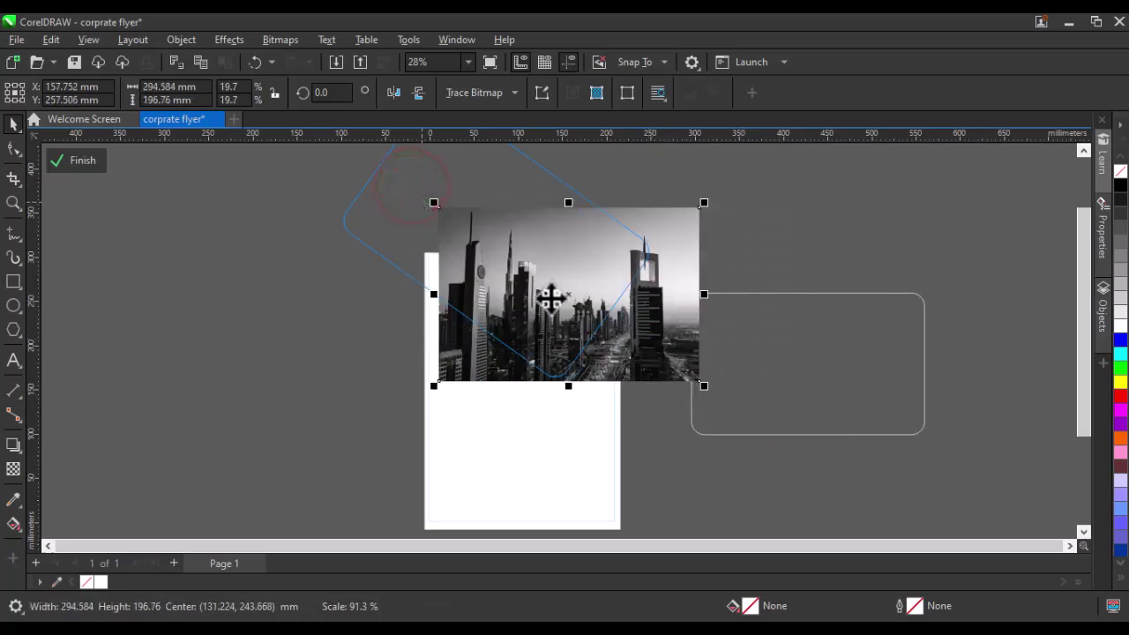
pyautogui.moveTo(704, 203); pyautogui.dragTo(684, 218)
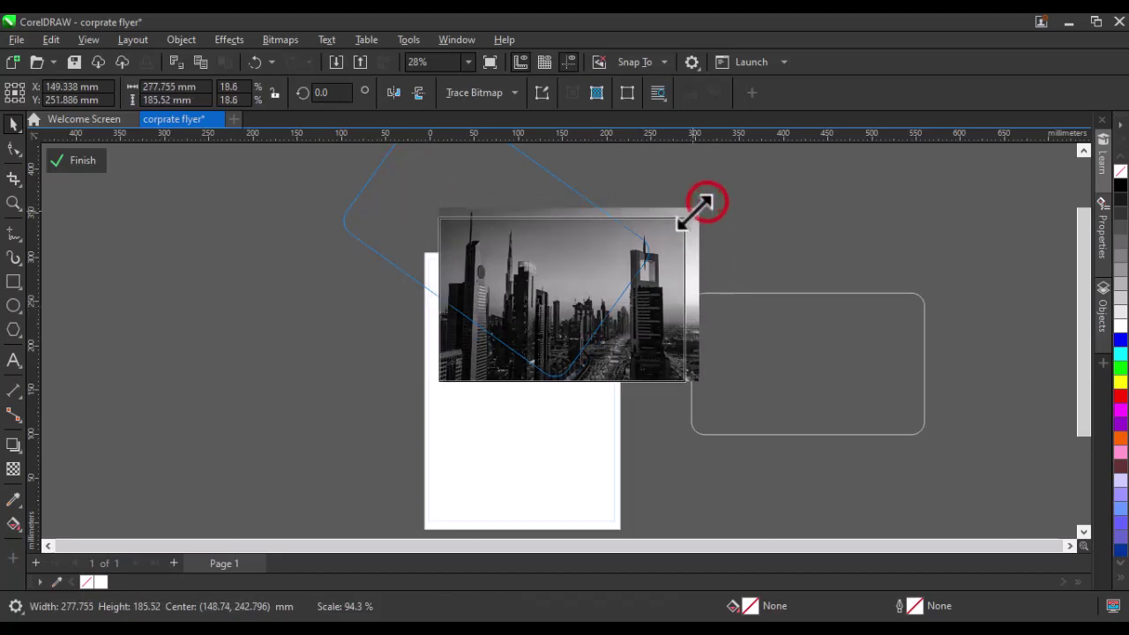
pyautogui.moveTo(663, 298); pyautogui.dragTo(648, 292)
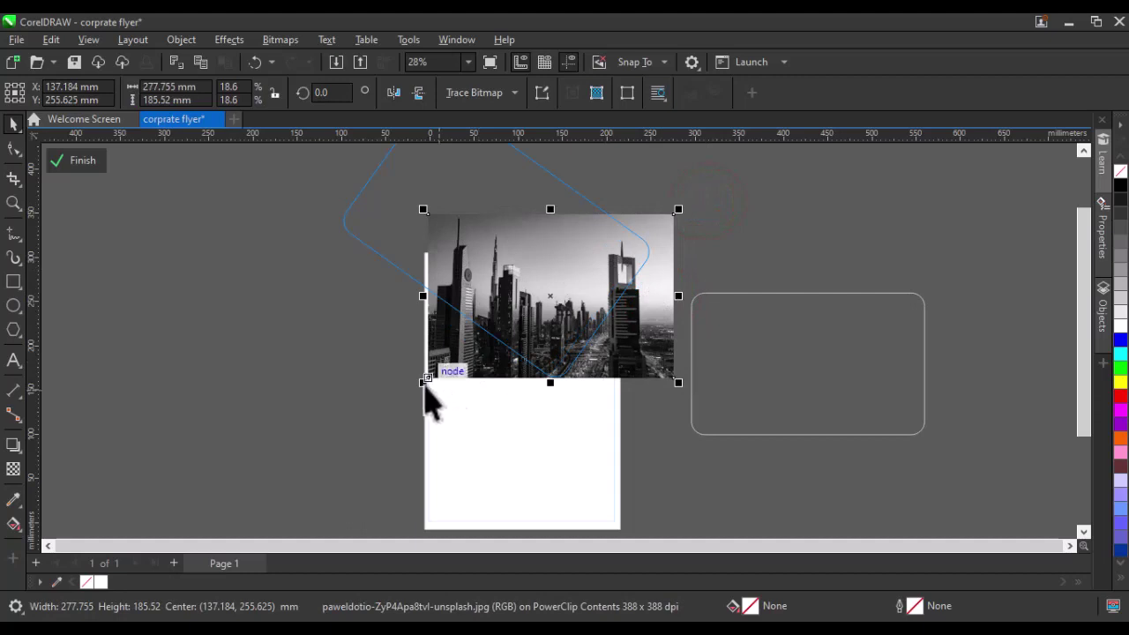
pyautogui.moveTo(415, 202); pyautogui.dragTo(462, 233)
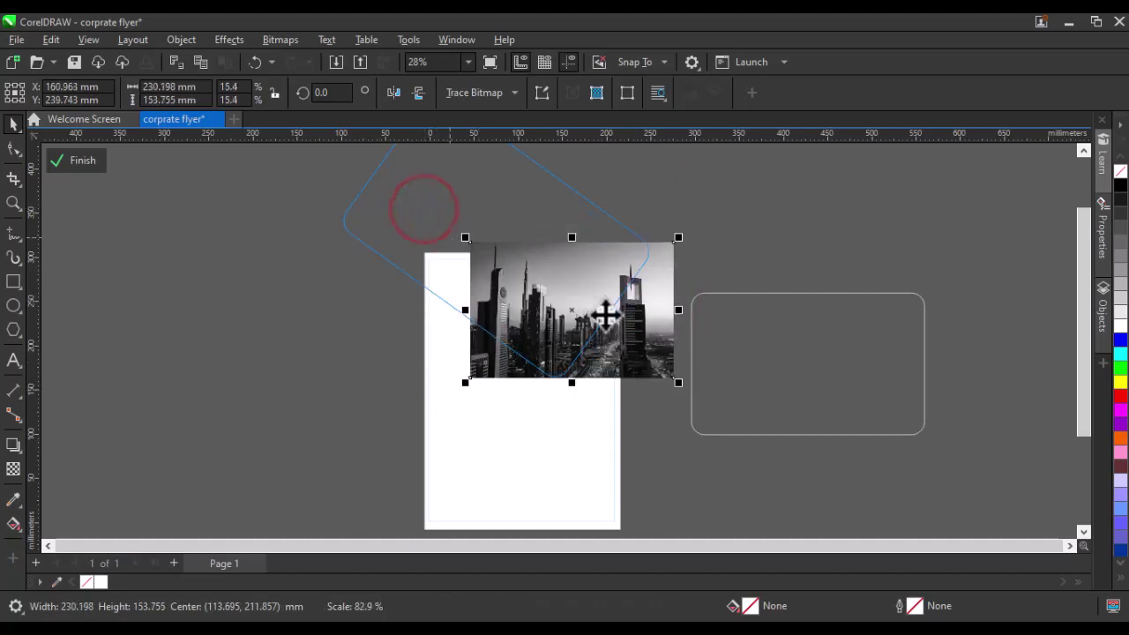
pyautogui.moveTo(605, 315)
pyautogui.mouseDown()
pyautogui.moveTo(562, 311)
pyautogui.moveTo(573, 308)
pyautogui.mouseUp()
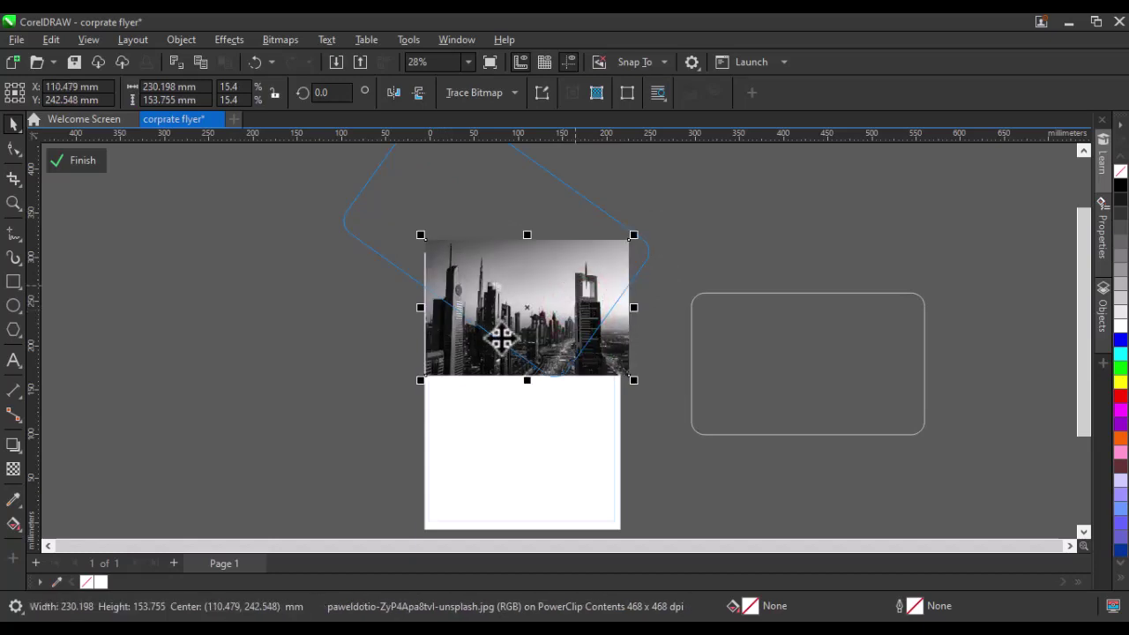
# Step: Finish PowerClip editing and shift the skyline panel slightly left and up
pyautogui.click(78, 161)
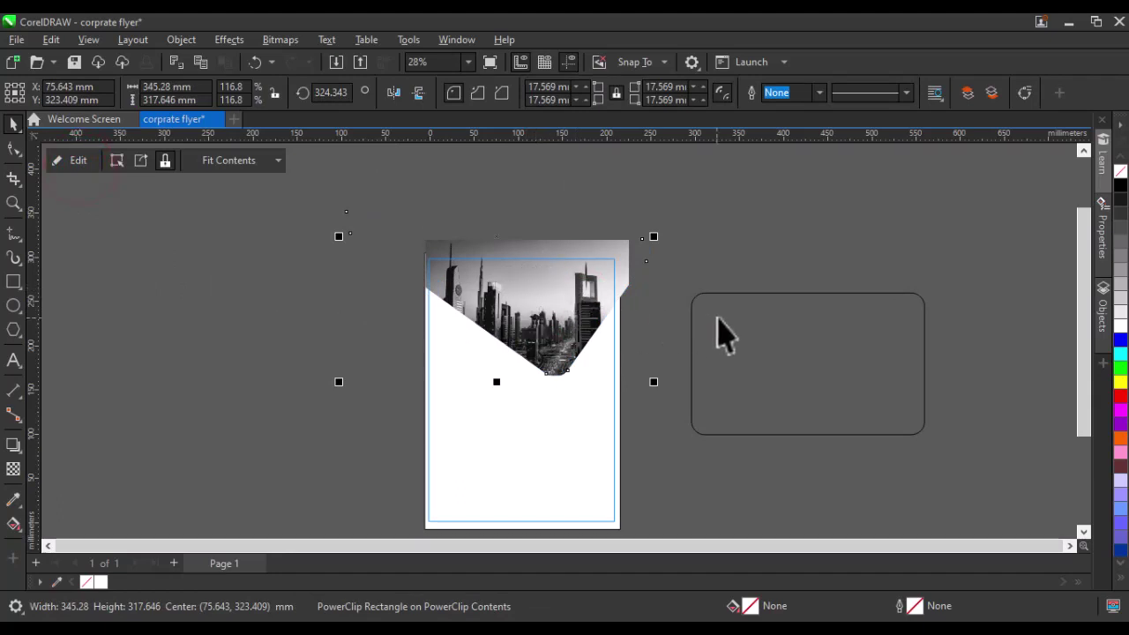
pyautogui.click(731, 254)
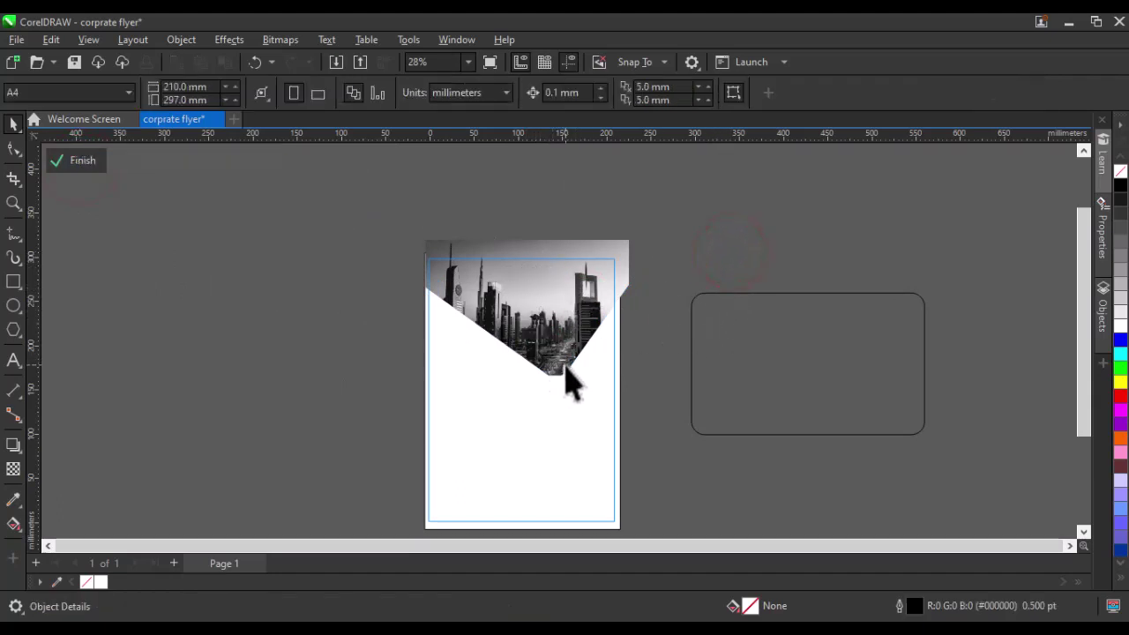
pyautogui.scroll(2, 545, 378)
pyautogui.moveTo(586, 311); pyautogui.dragTo(581, 295)
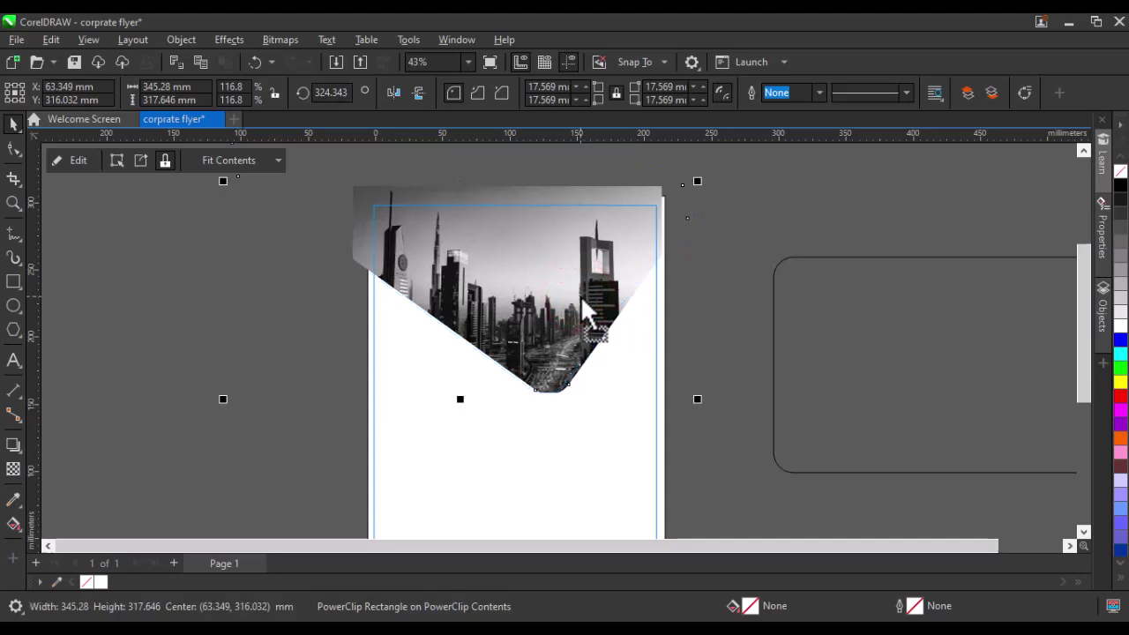
# Step: Give the spare rounded rectangle a light grey fill and no outline
pyautogui.click(863, 337)
pyautogui.moveTo(867, 337); pyautogui.dragTo(808, 344)
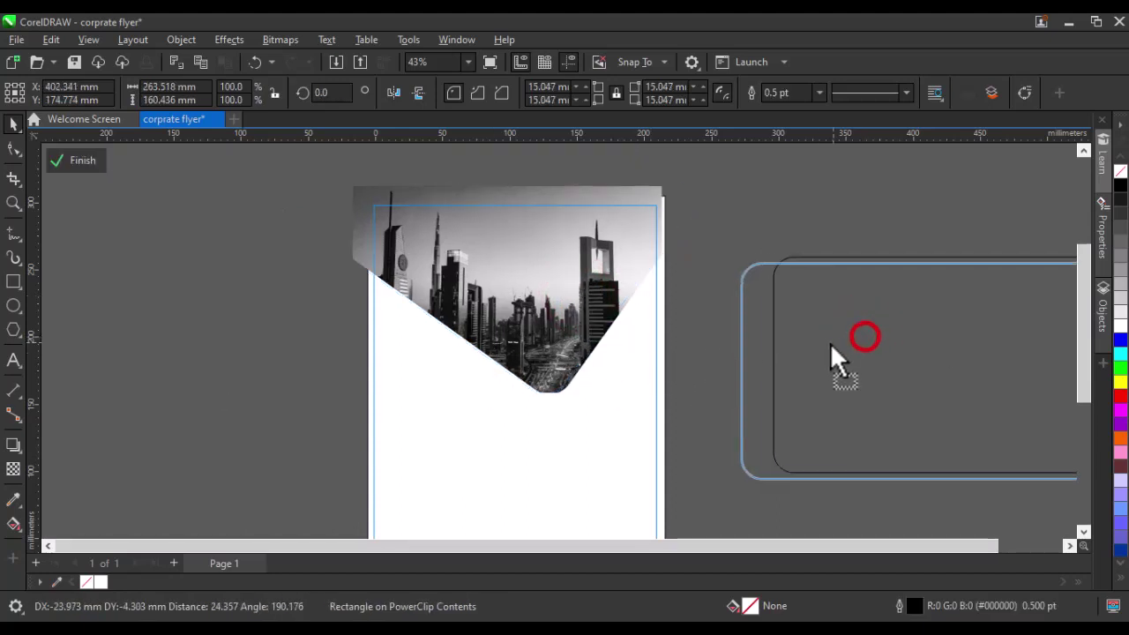
pyautogui.scroll(-1, 556, 388)
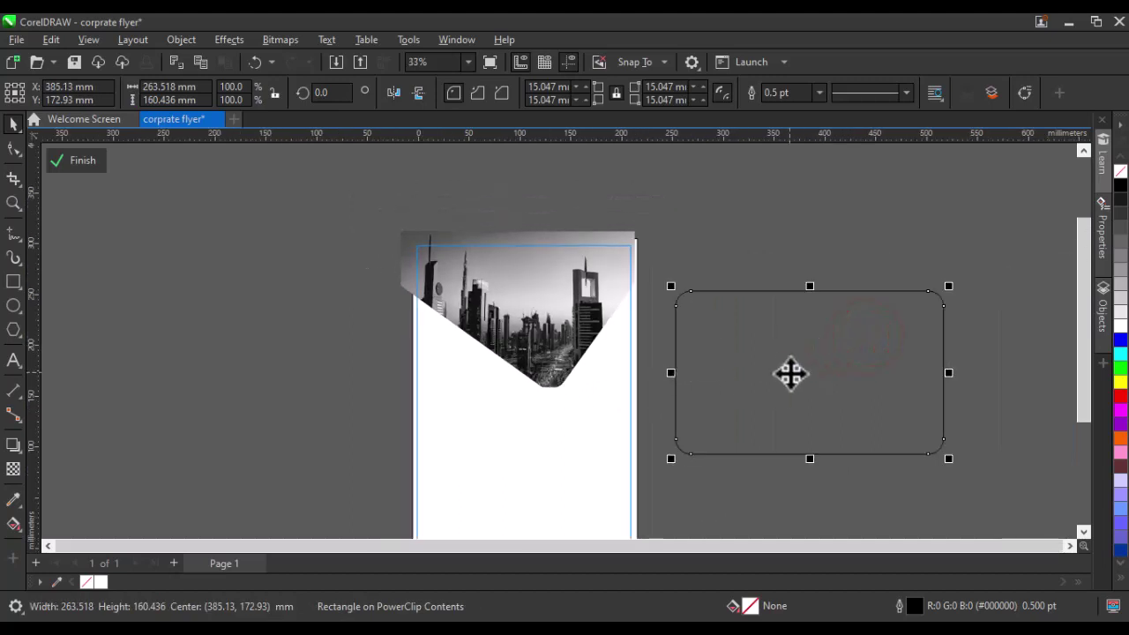
pyautogui.scroll(1, 790, 372)
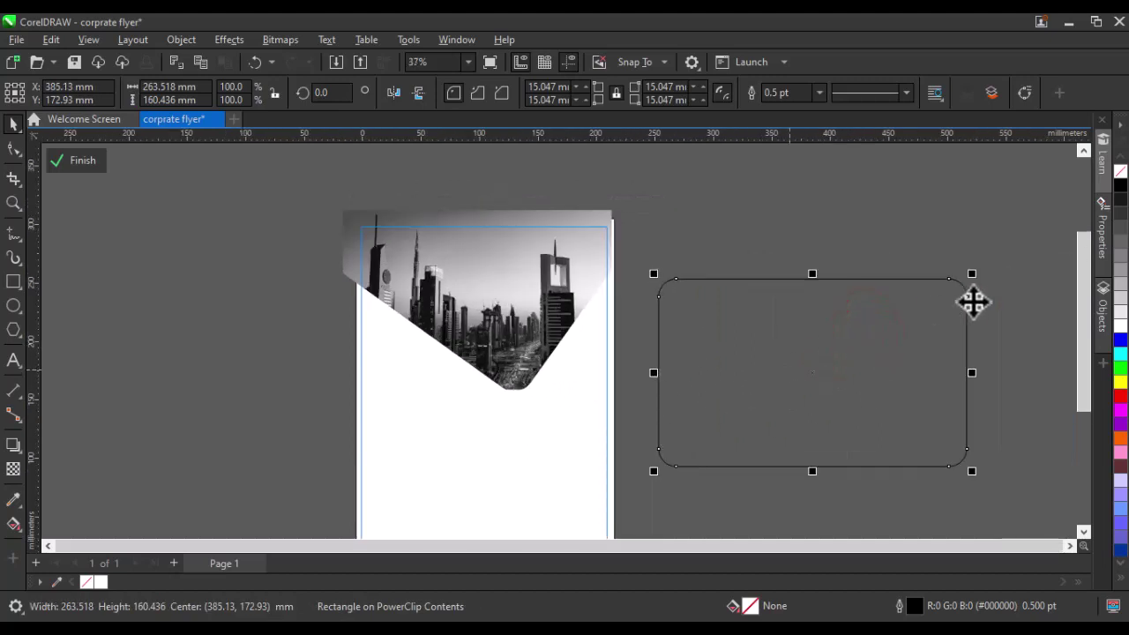
pyautogui.click(1121, 256)
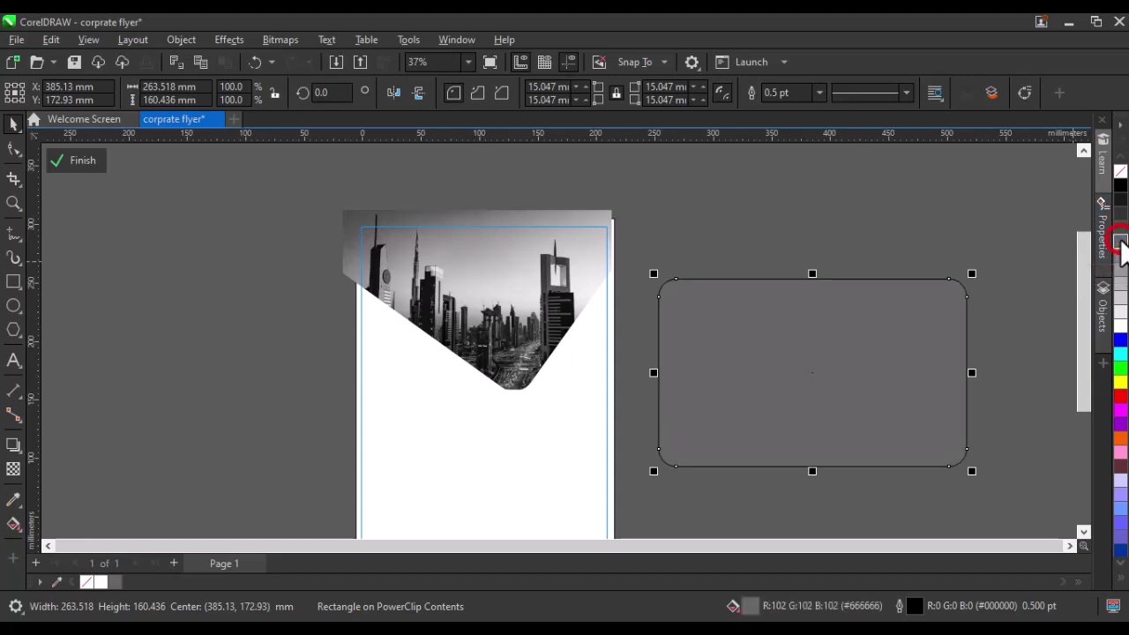
pyautogui.click(1120, 297)
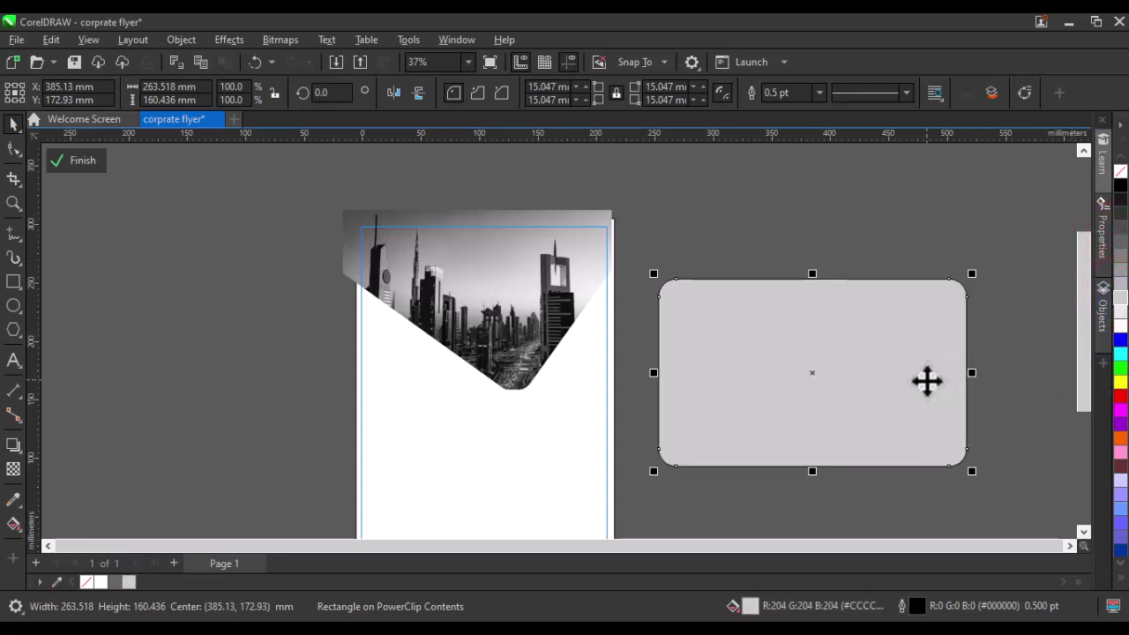
pyautogui.rightClick(88, 580)
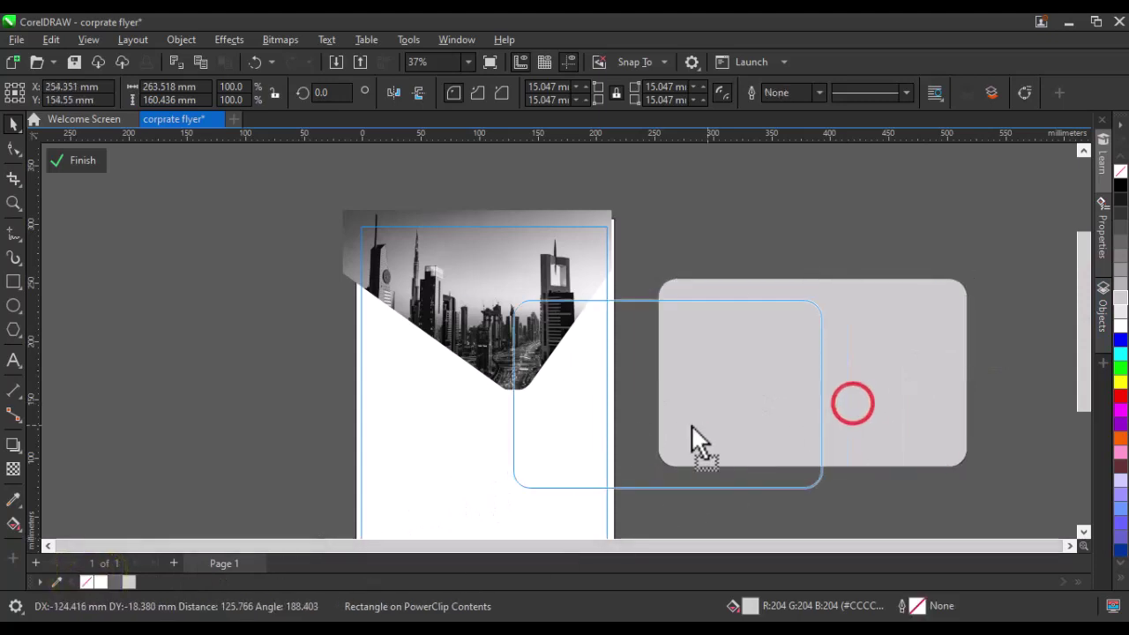
# Step: Place the grey panel behind the skyline panel at the page's left edge, scaled to 84.9%
pyautogui.moveTo(854, 405); pyautogui.dragTo(606, 414)
pyautogui.rightClick(625, 424)
pyautogui.moveTo(711, 291)
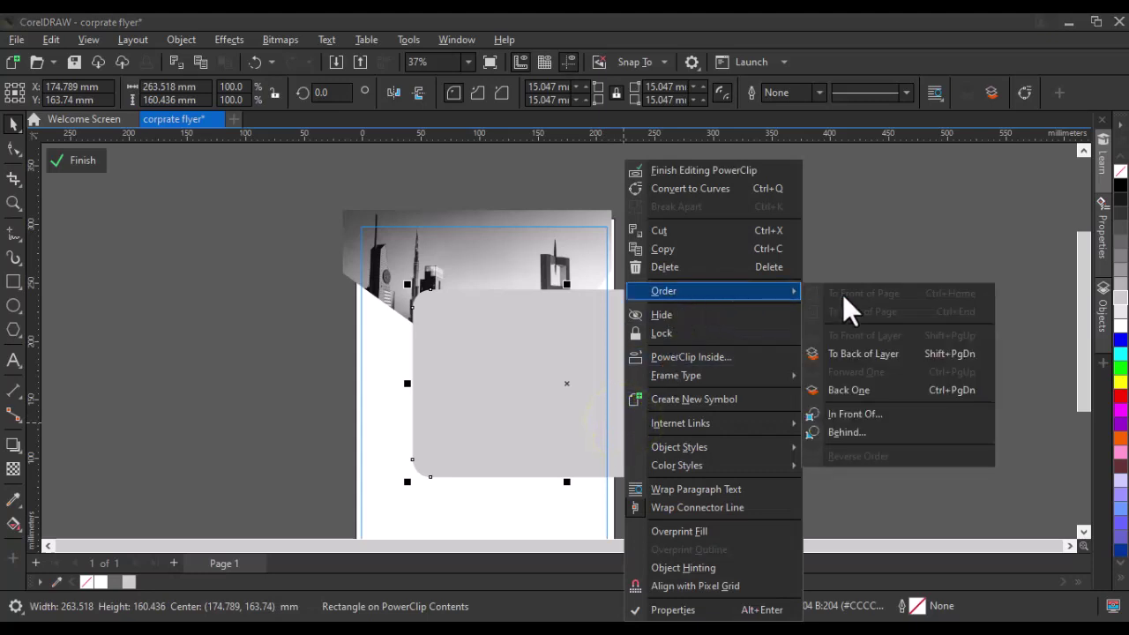
pyautogui.click(895, 433)
pyautogui.click(428, 237)
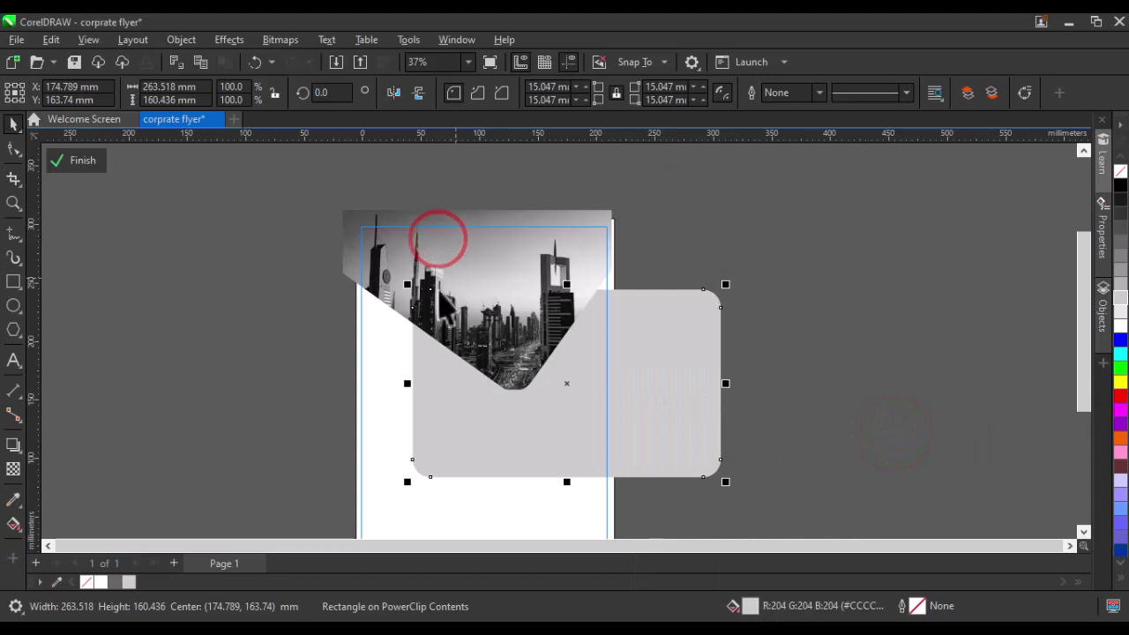
pyautogui.doubleClick(456, 398)
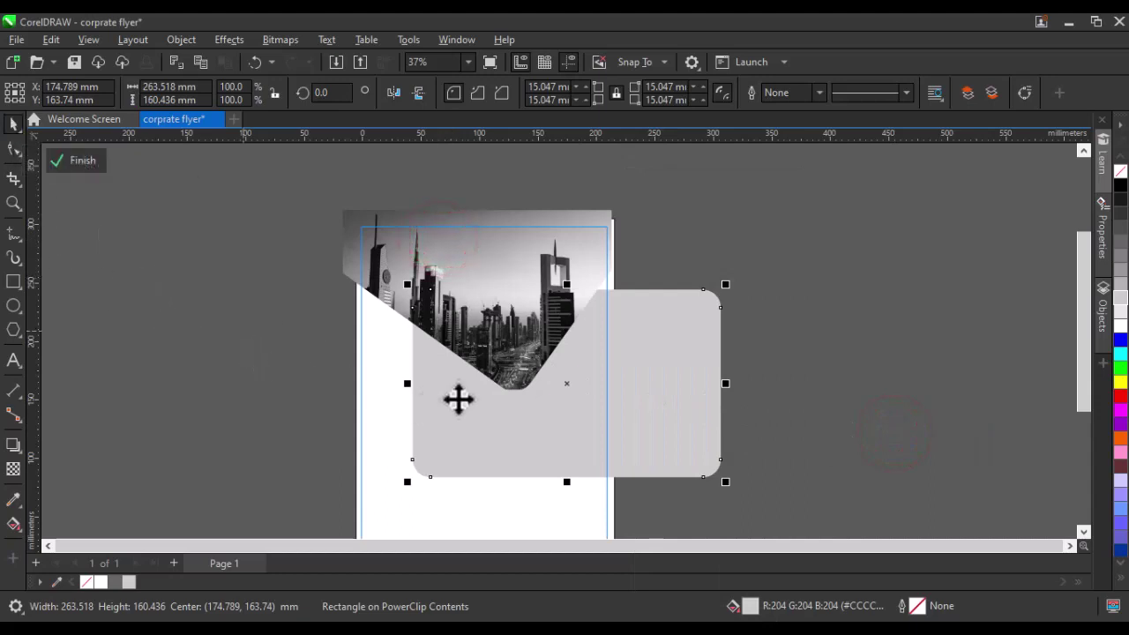
pyautogui.moveTo(482, 424); pyautogui.dragTo(371, 382)
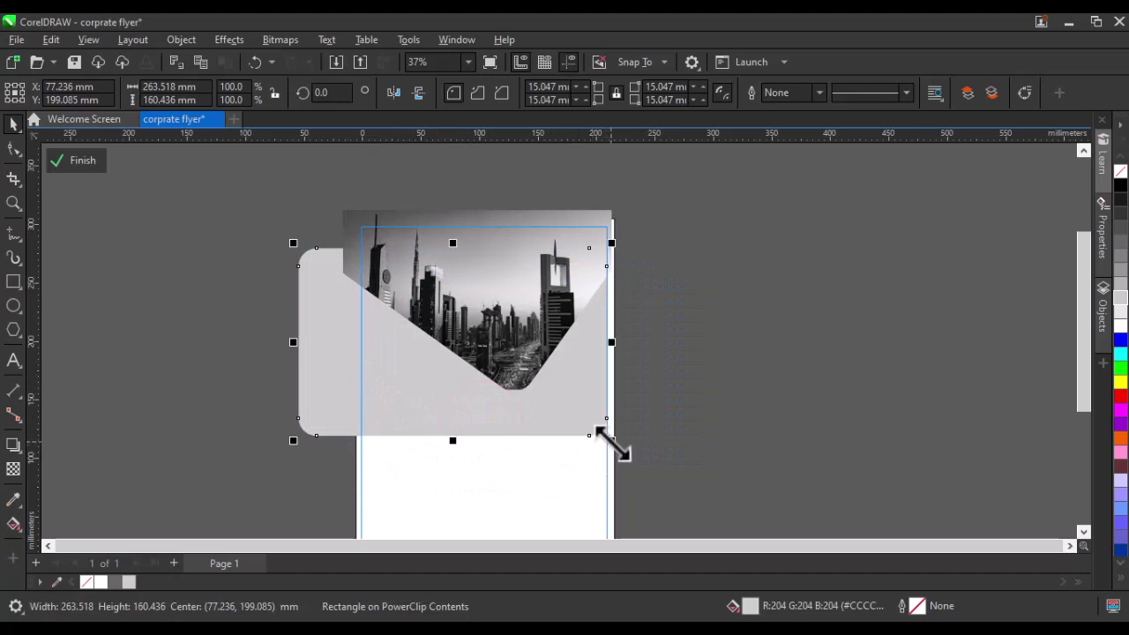
pyautogui.moveTo(611, 441); pyautogui.dragTo(564, 429)
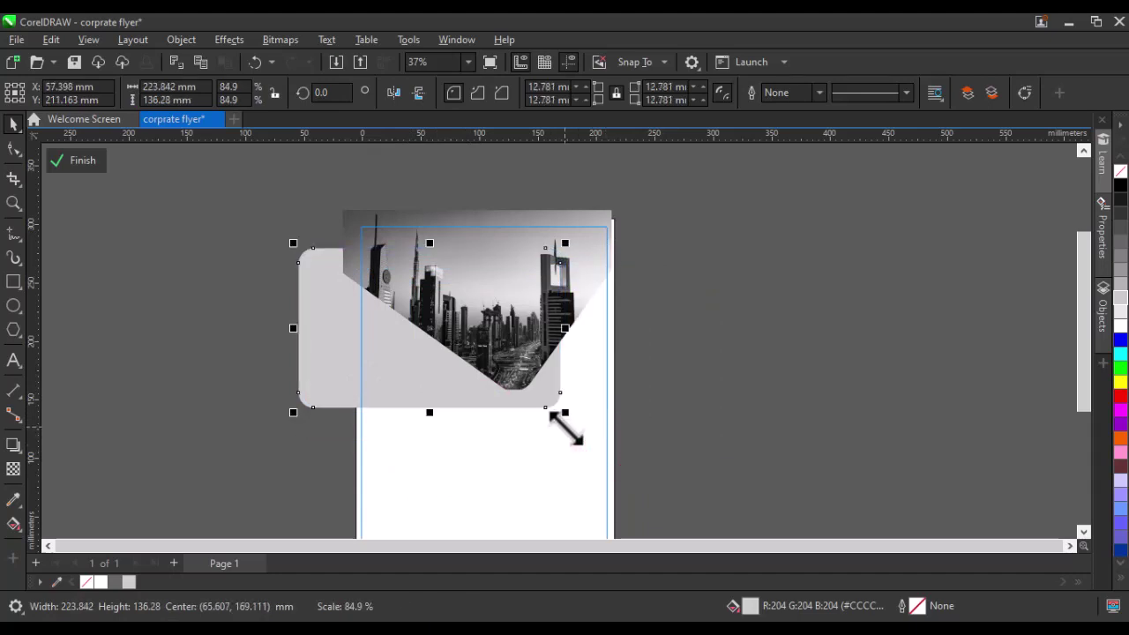
# Step: Duplicate the grey rectangle and park the copy off the page to the right
pyautogui.hotkey('ctrl', 'd')
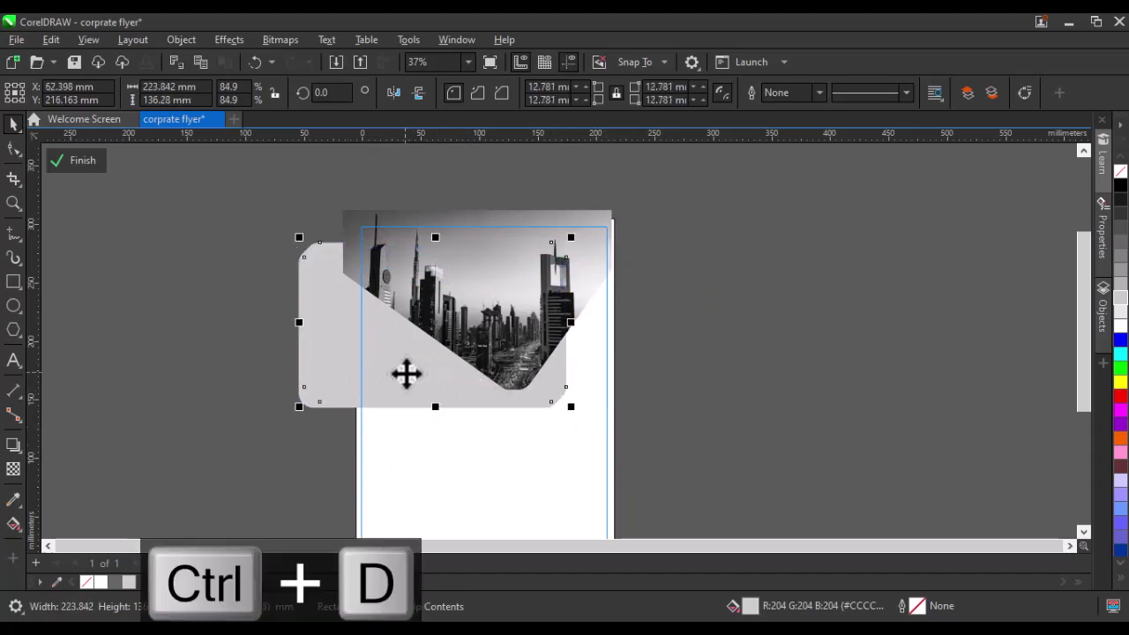
pyautogui.moveTo(406, 374); pyautogui.dragTo(886, 351)
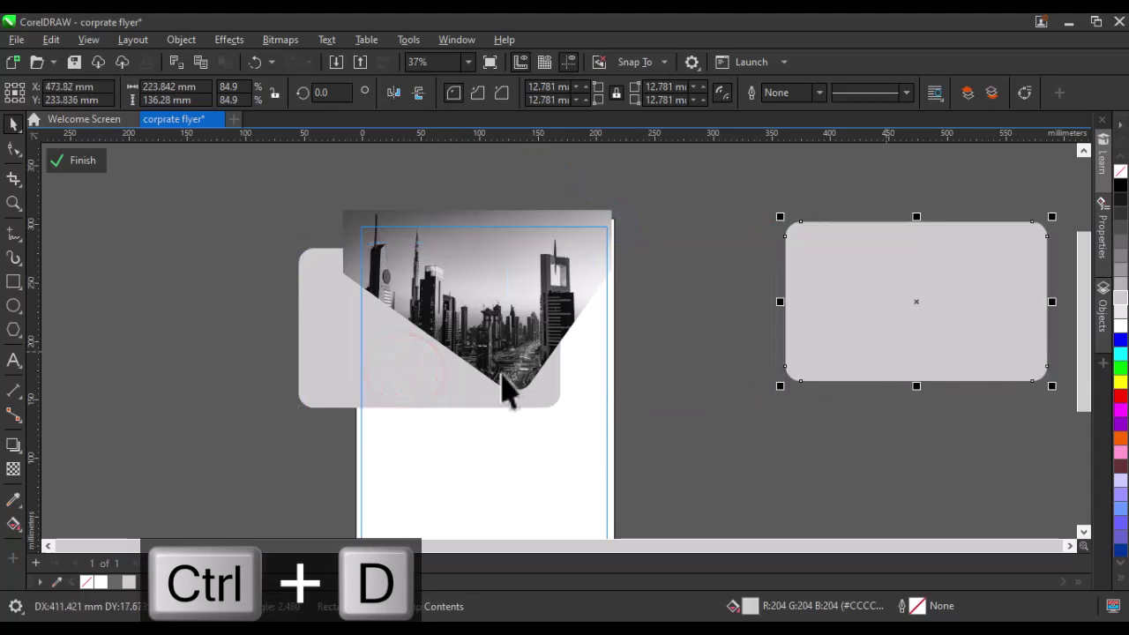
pyautogui.click(349, 366)
# Step: Tilt the grey panel to about 324°, shrink it to 74.9% and set it below the photo
pyautogui.click(339, 303)
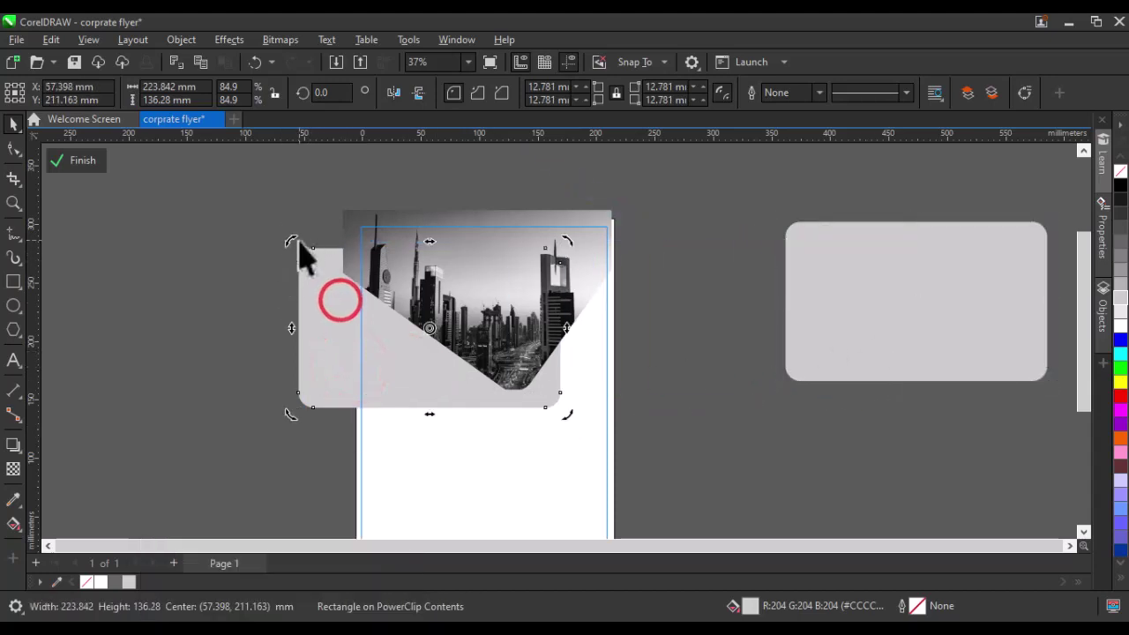
pyautogui.moveTo(298, 237); pyautogui.dragTo(391, 213)
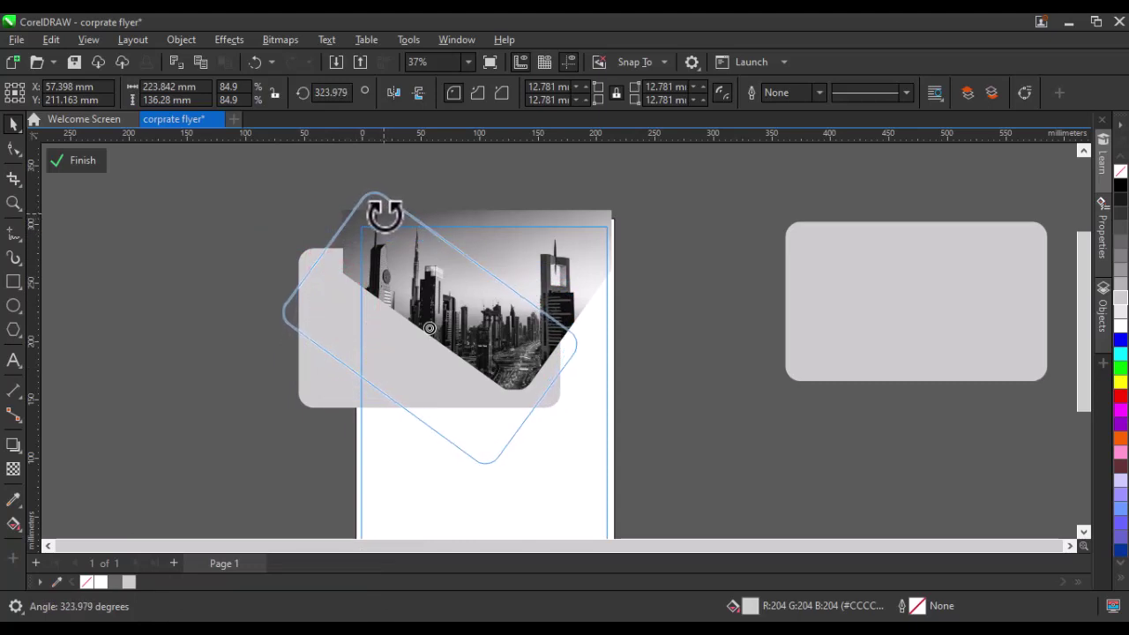
pyautogui.moveTo(392, 214); pyautogui.dragTo(385, 214)
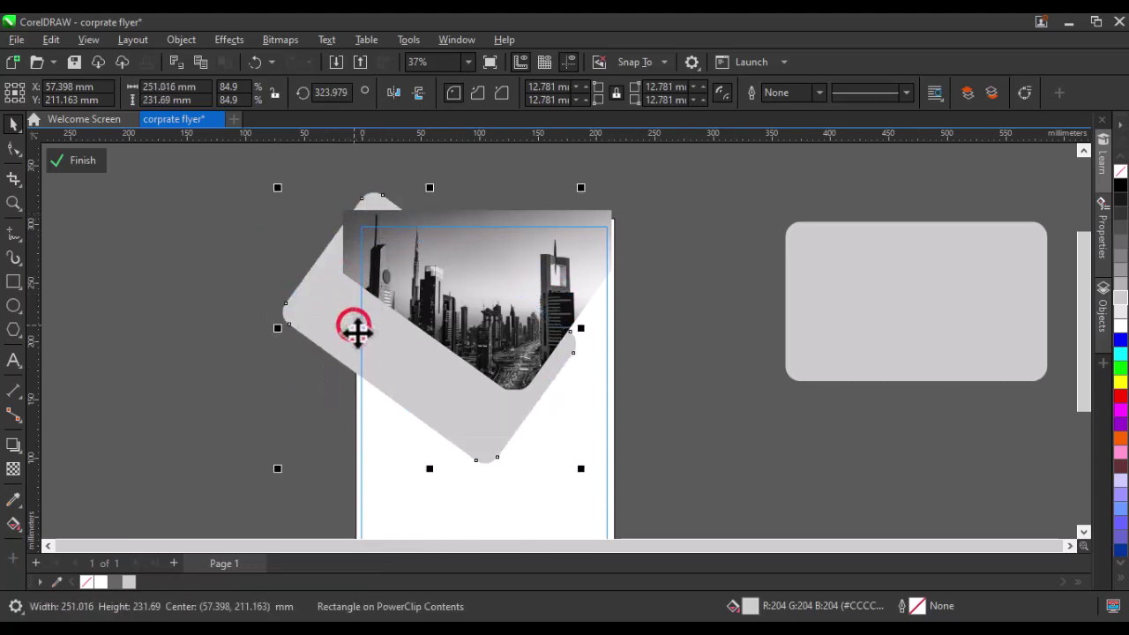
pyautogui.moveTo(580, 468); pyautogui.dragTo(547, 436)
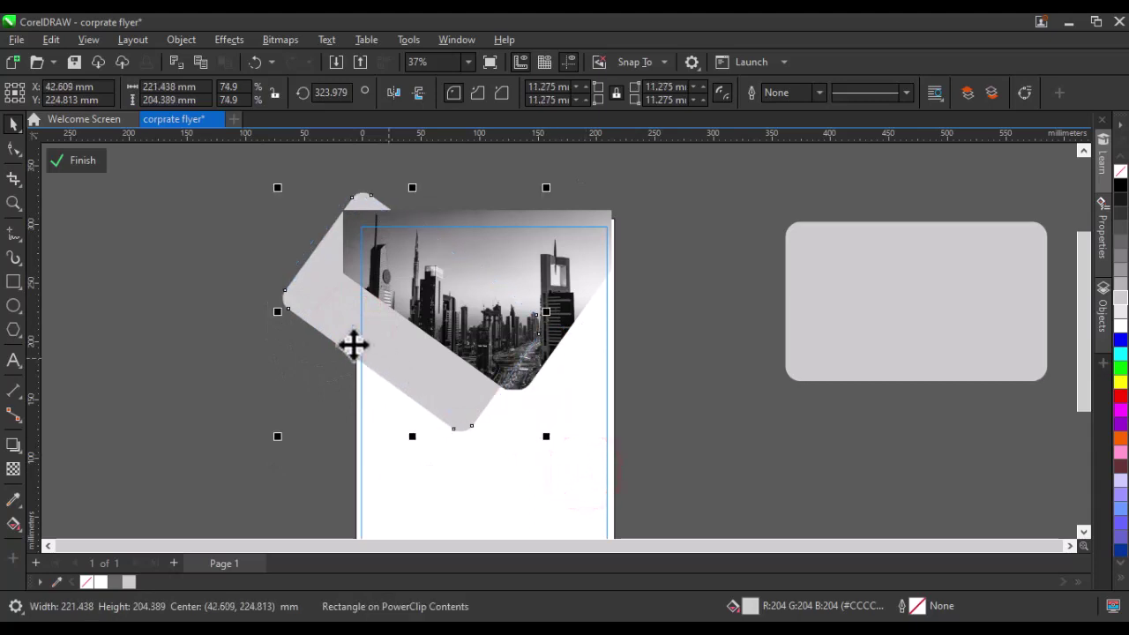
pyautogui.moveTo(353, 344); pyautogui.dragTo(372, 332)
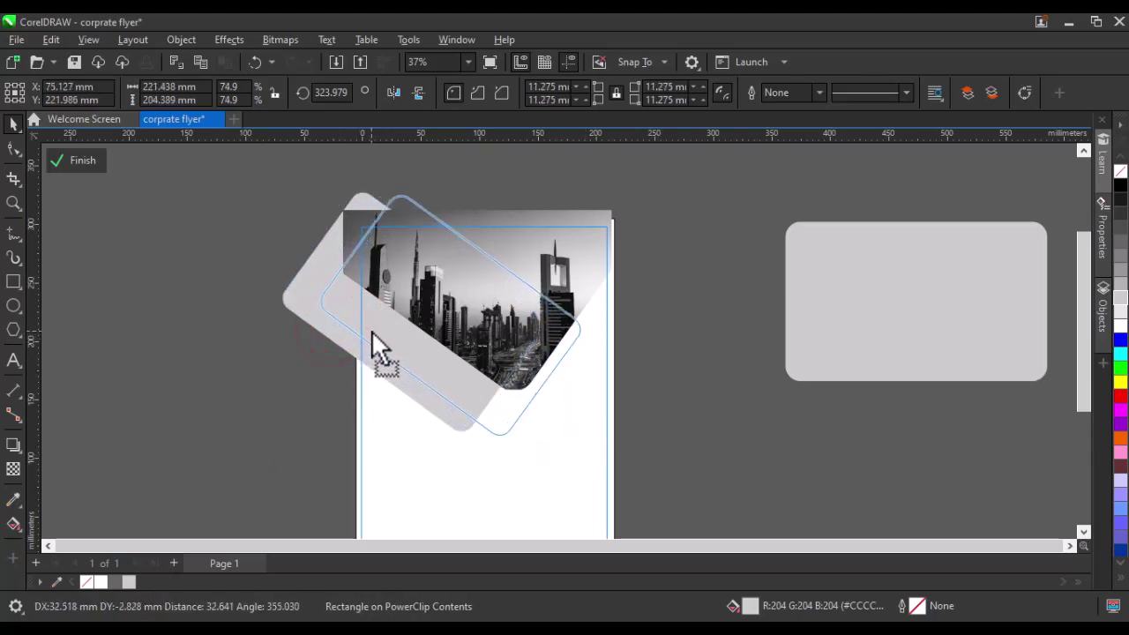
pyautogui.moveTo(372, 333); pyautogui.dragTo(375, 334)
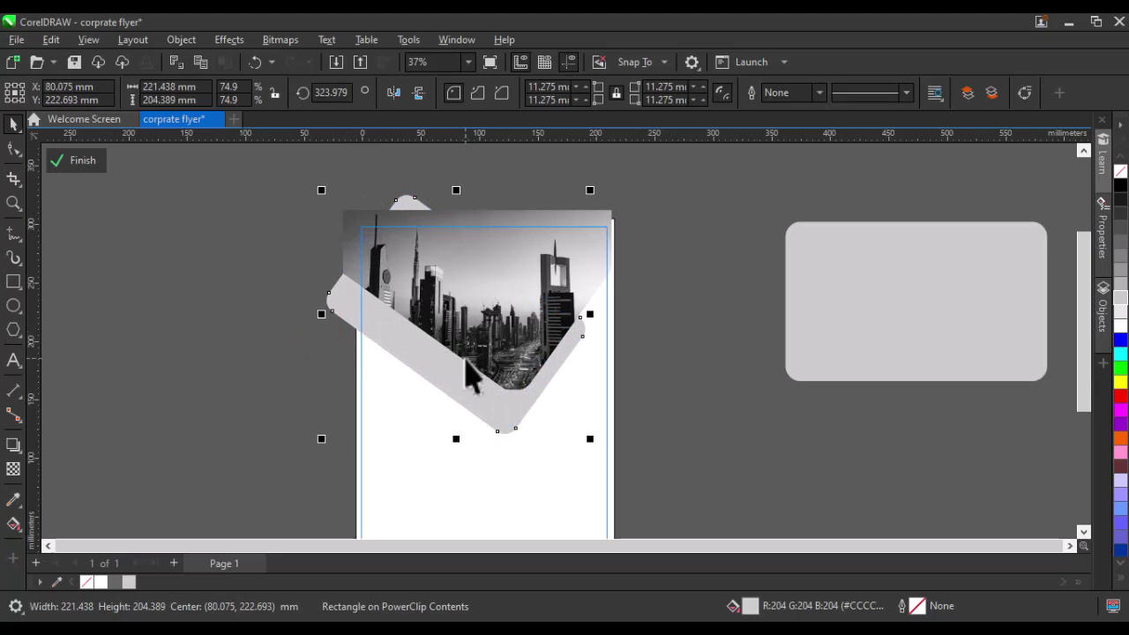
pyautogui.scroll(-1, 463, 370)
# Step: Stretch the clipped city photo downward to 156.655 mm tall inside its frame
pyautogui.click(218, 396)
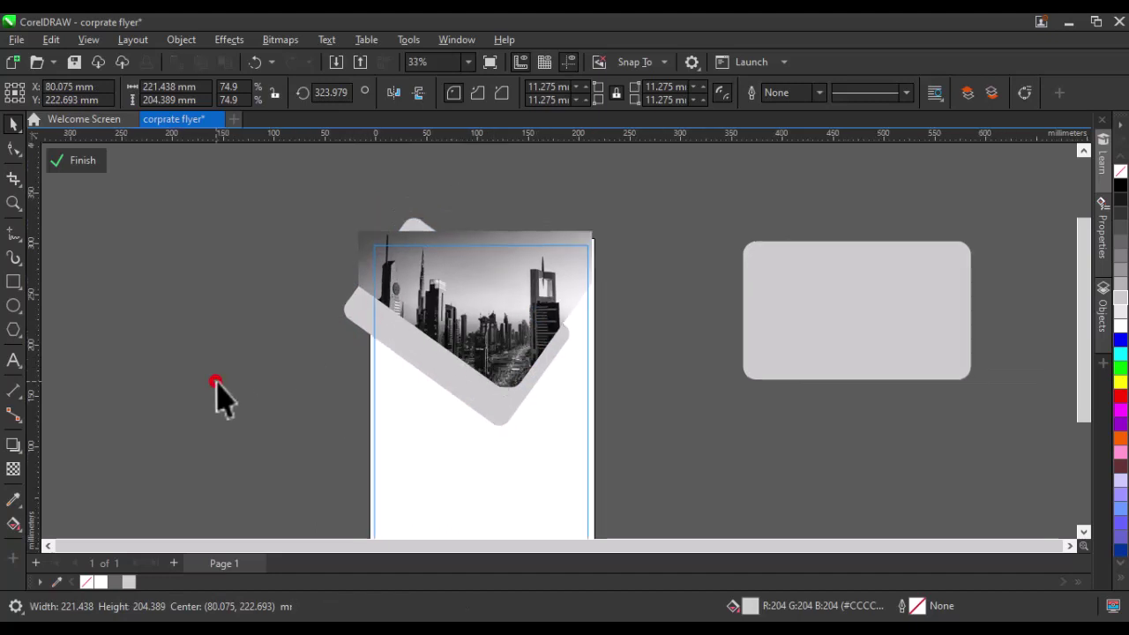
pyautogui.click(457, 310)
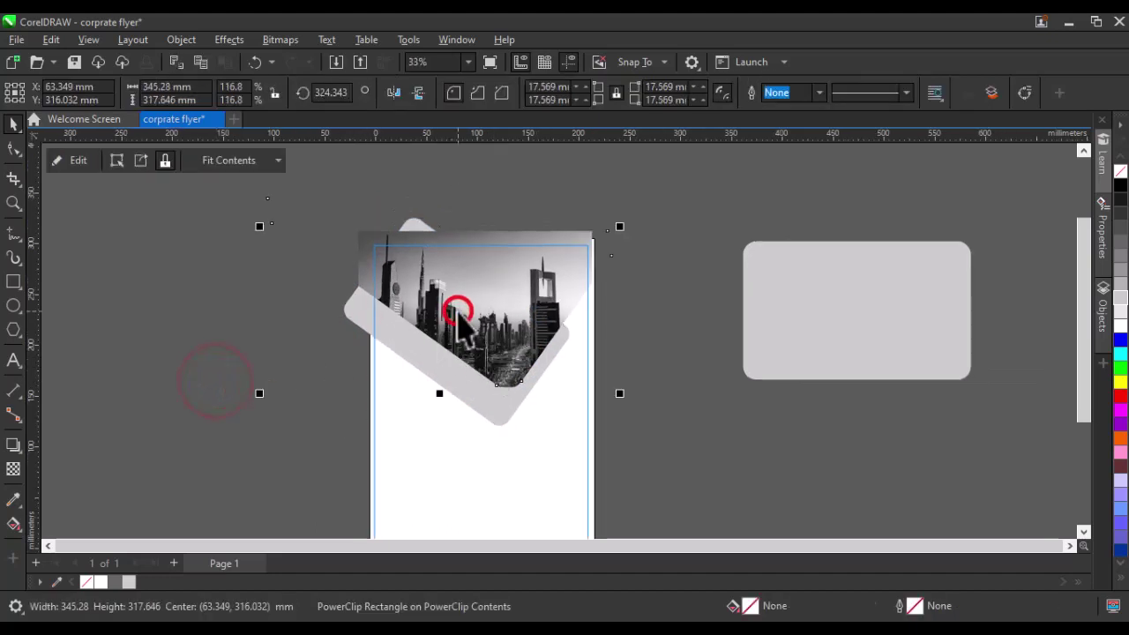
pyautogui.click(79, 160)
pyautogui.scroll(5, 507, 410)
pyautogui.scroll(3, 507, 410)
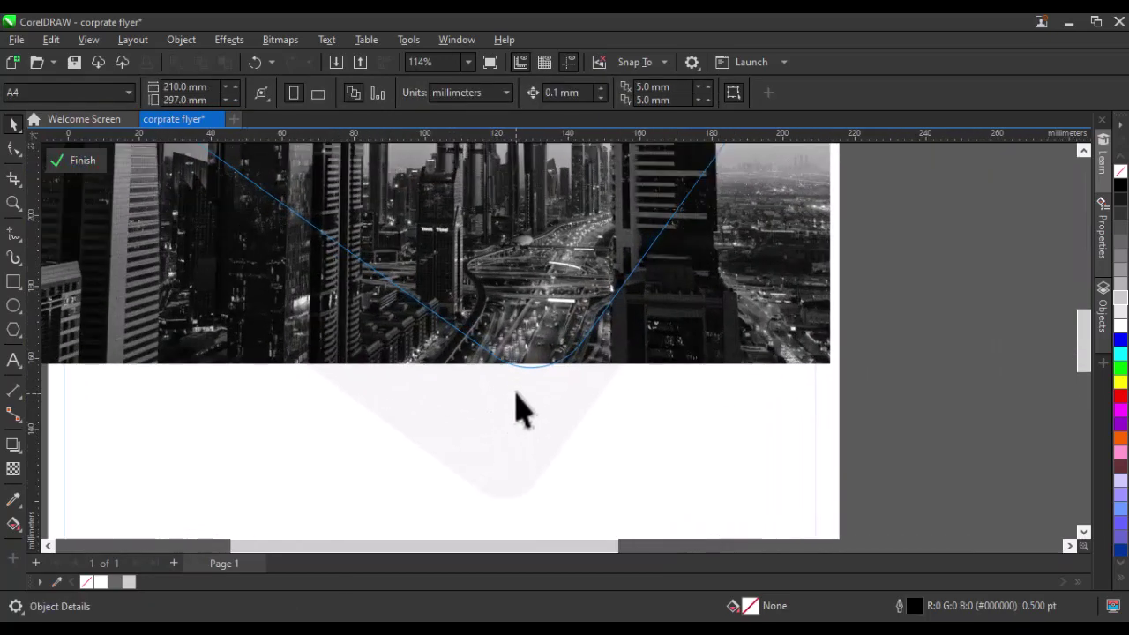
pyautogui.click(535, 334)
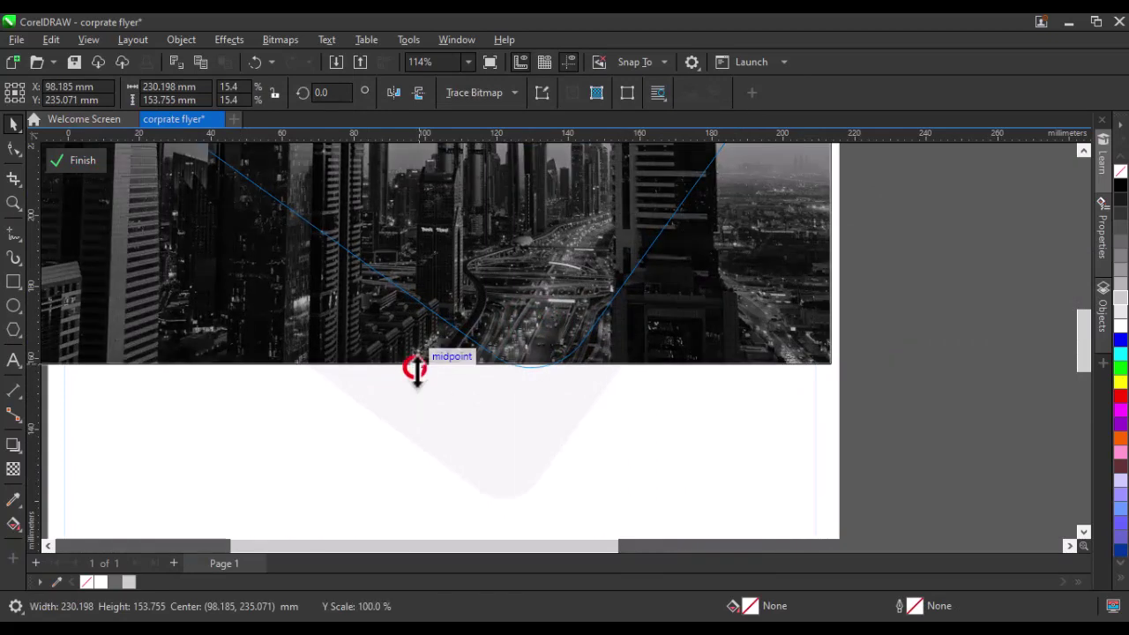
pyautogui.moveTo(419, 369); pyautogui.dragTo(417, 374)
pyautogui.scroll(-2, 417, 377)
pyautogui.scroll(-2, 417, 378)
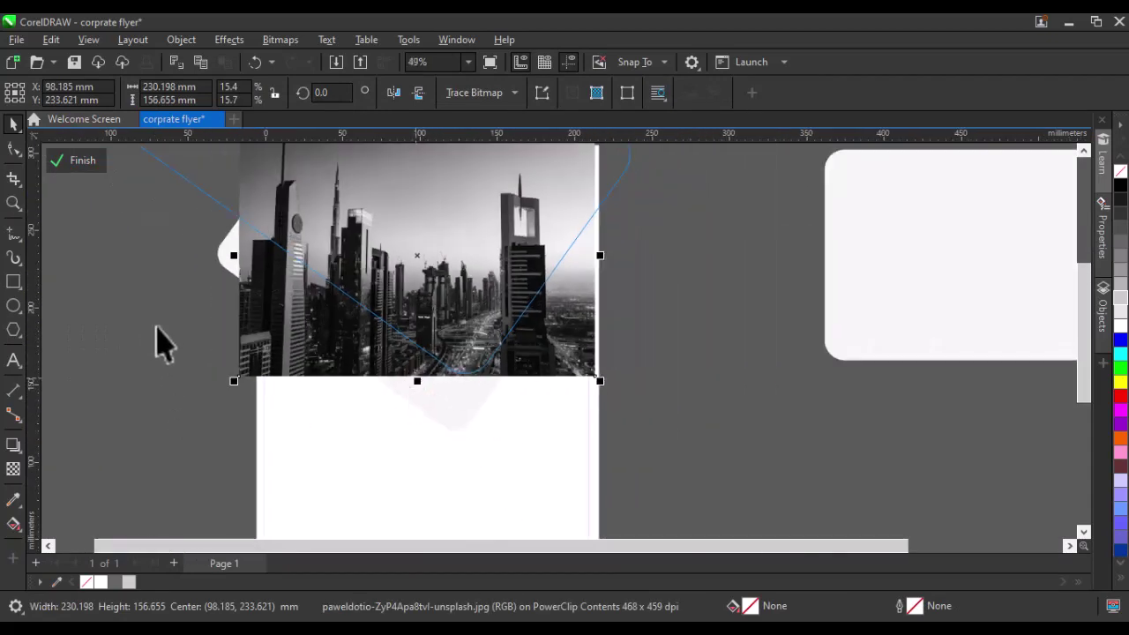
pyautogui.click(82, 160)
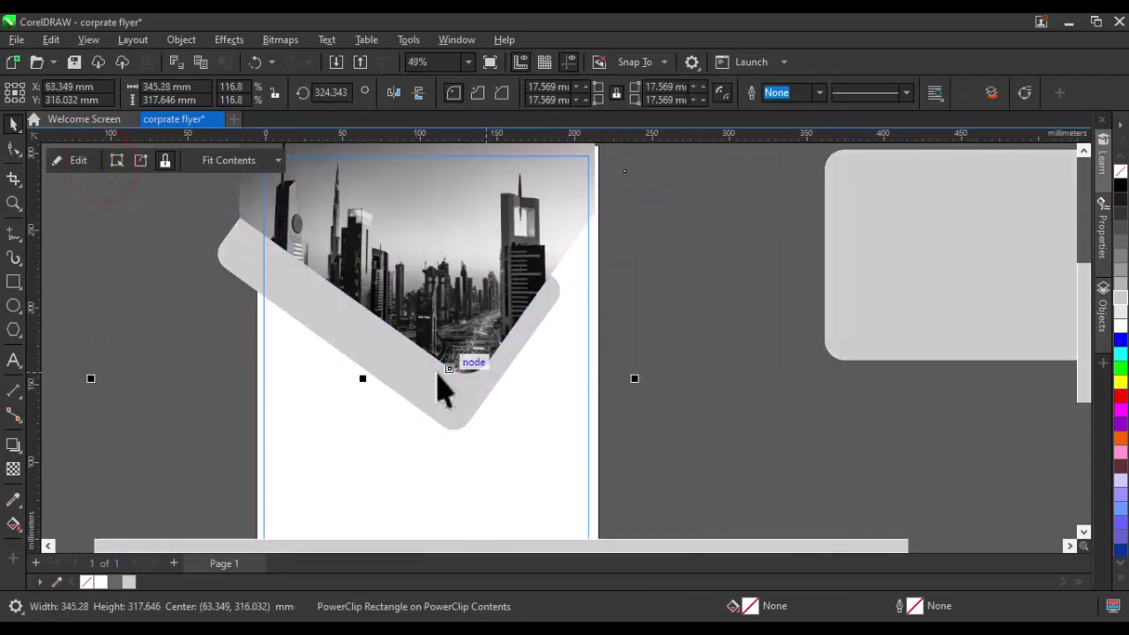
# Step: Re-enter the frame's contents and select the grey panel inside it
pyautogui.doubleClick(472, 376)
pyautogui.click(668, 298)
pyautogui.click(462, 416)
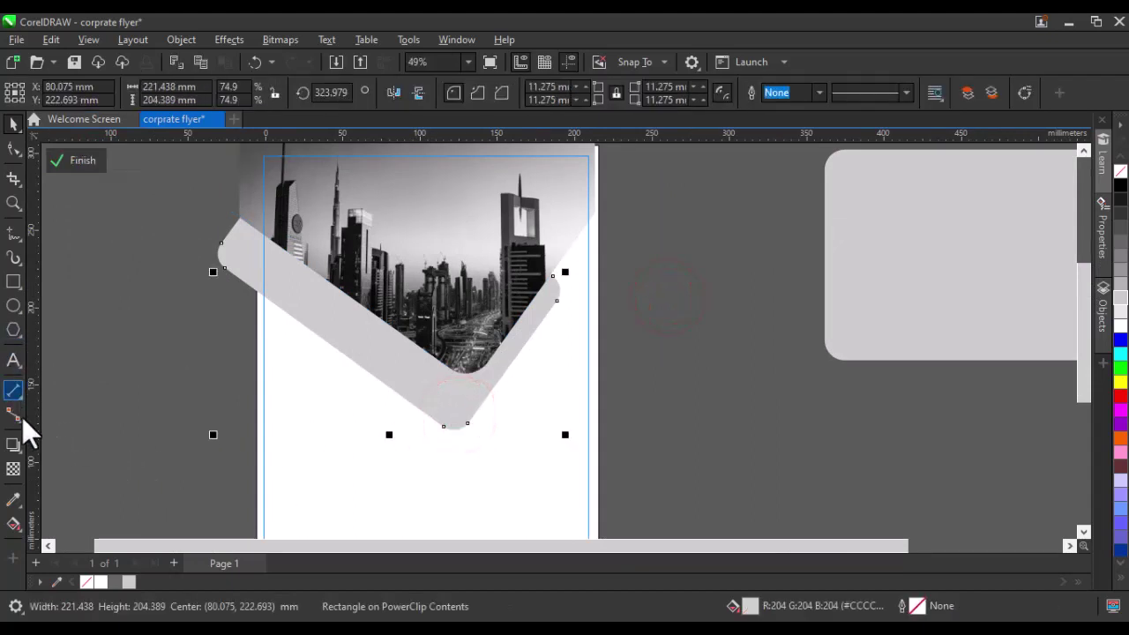
pyautogui.click(15, 444)
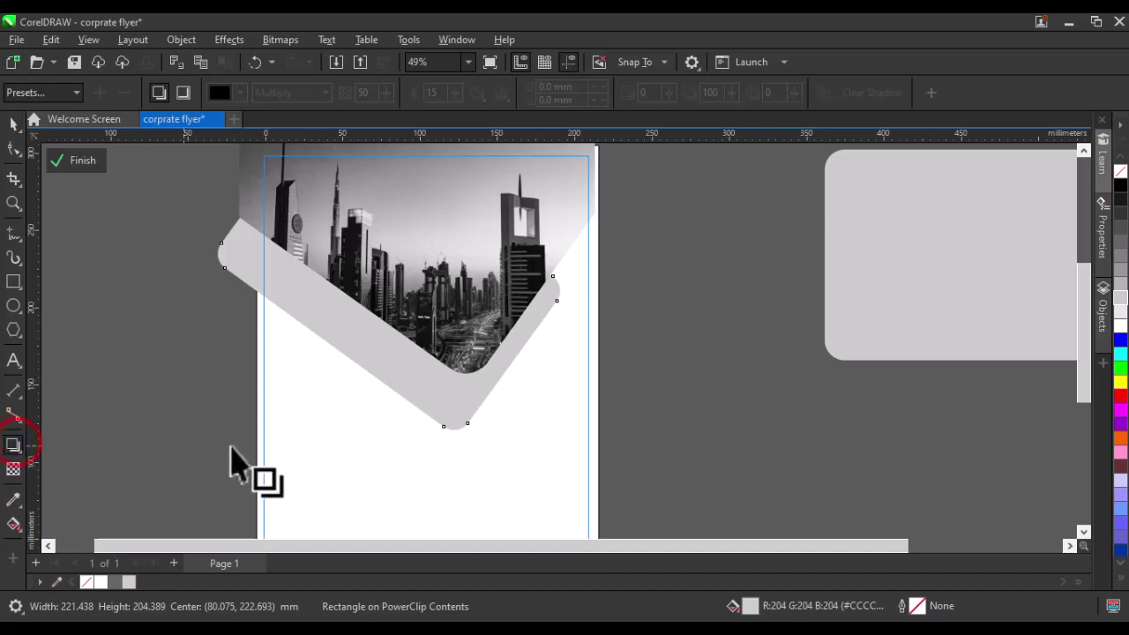
# Step: Cast a downward drop shadow from the grey panel
pyautogui.moveTo(389, 273); pyautogui.dragTo(408, 432)
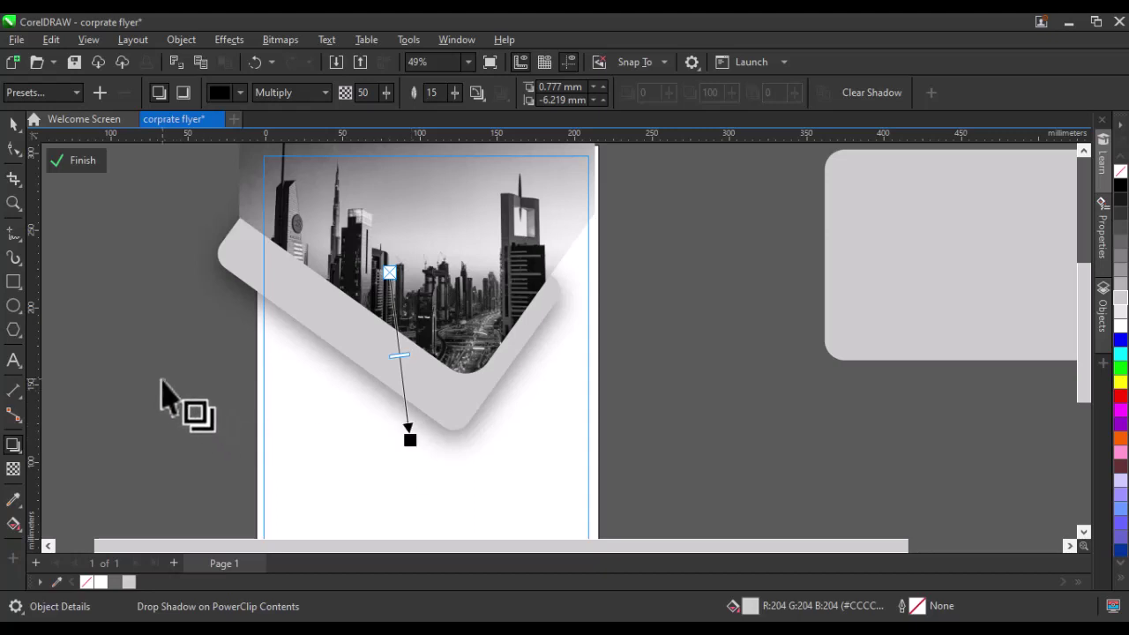
pyautogui.click(13, 123)
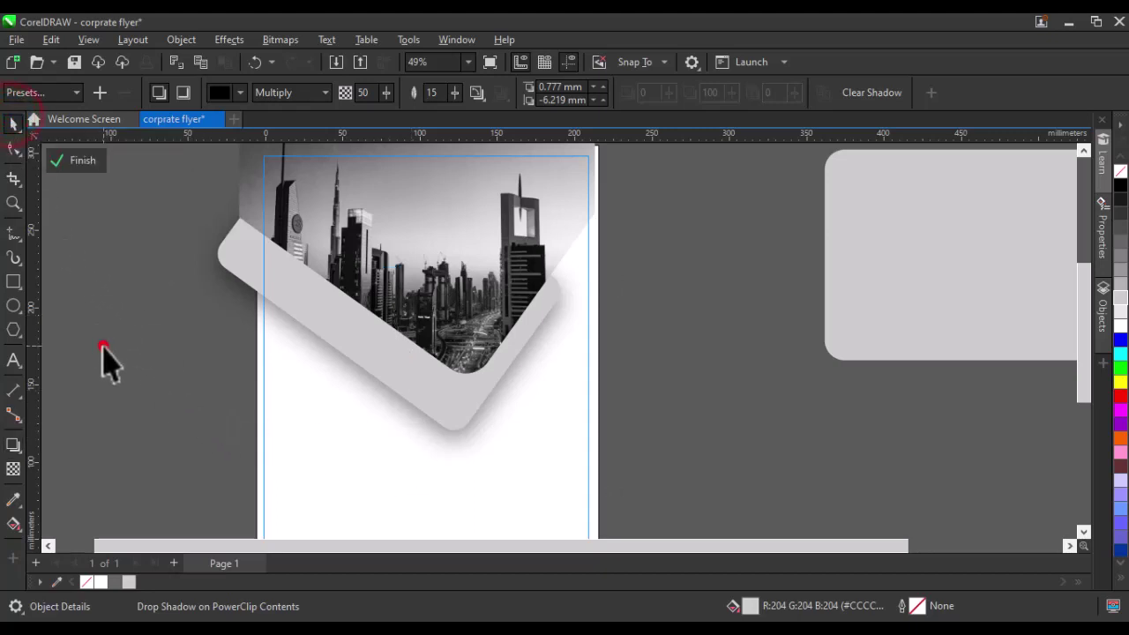
pyautogui.click(102, 344)
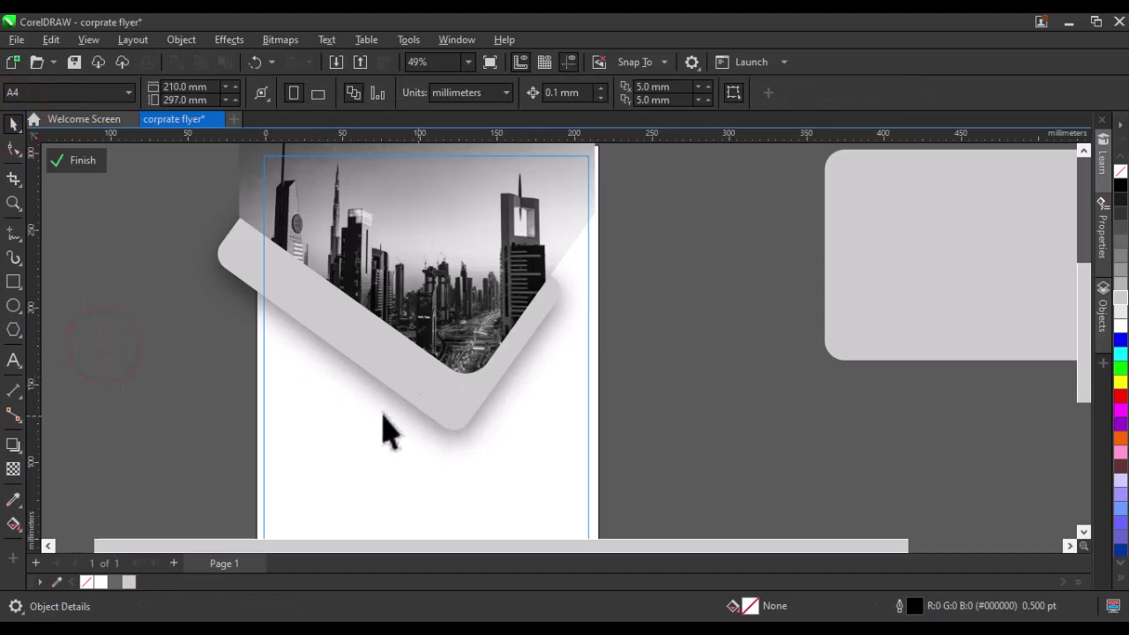
# Step: Add a drop shadow to the clipped photo and set its feather to 8
pyautogui.click(376, 254)
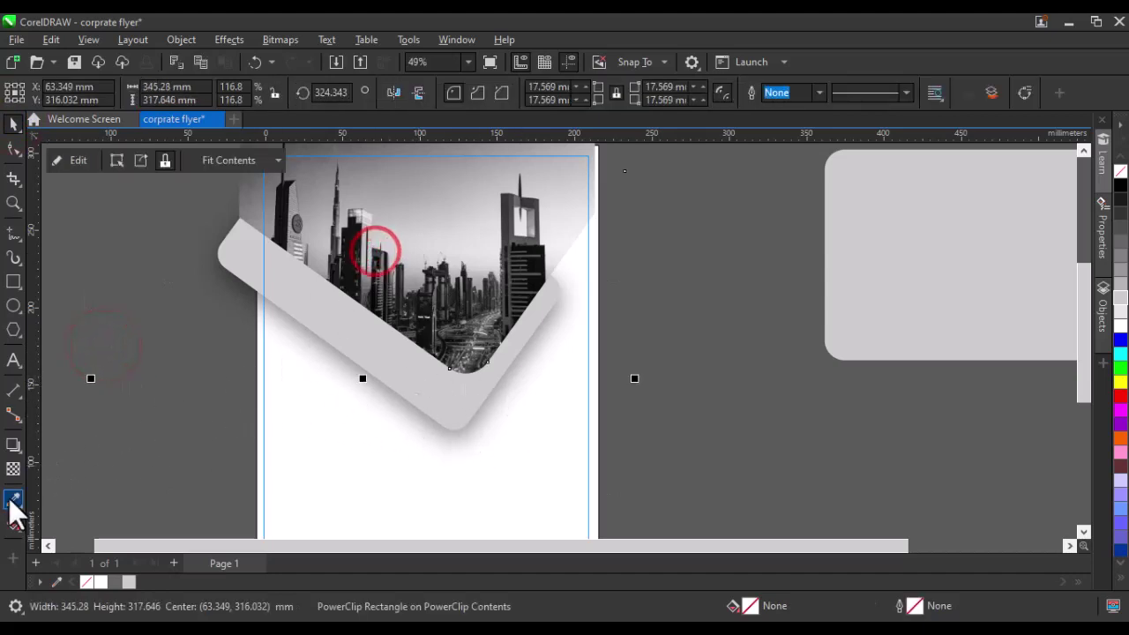
pyautogui.click(13, 445)
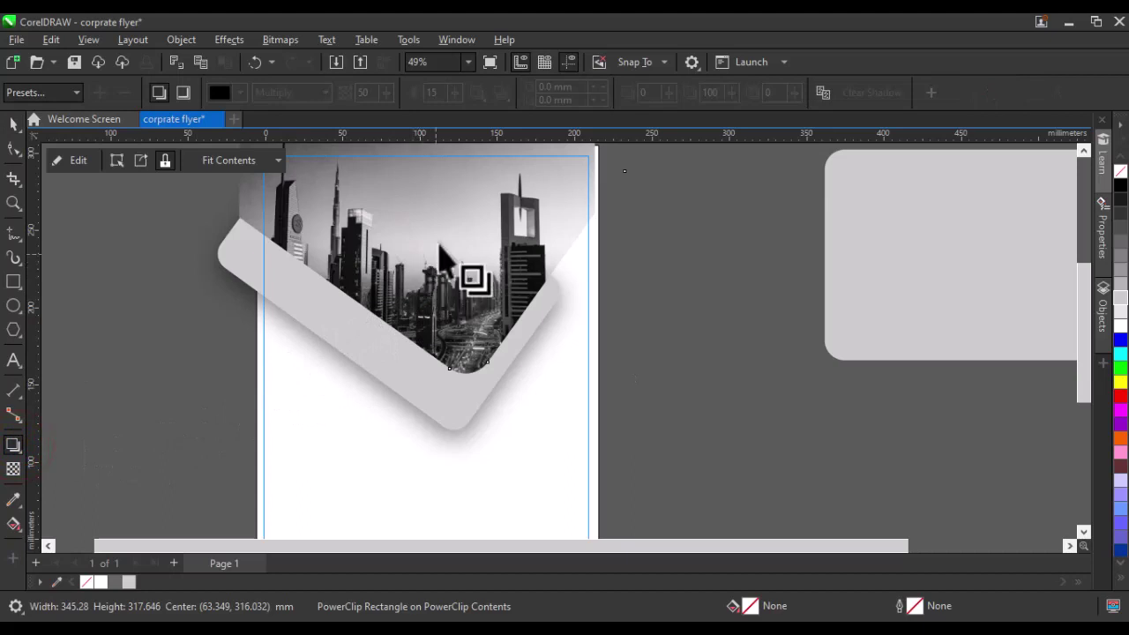
pyautogui.moveTo(441, 212); pyautogui.dragTo(435, 359)
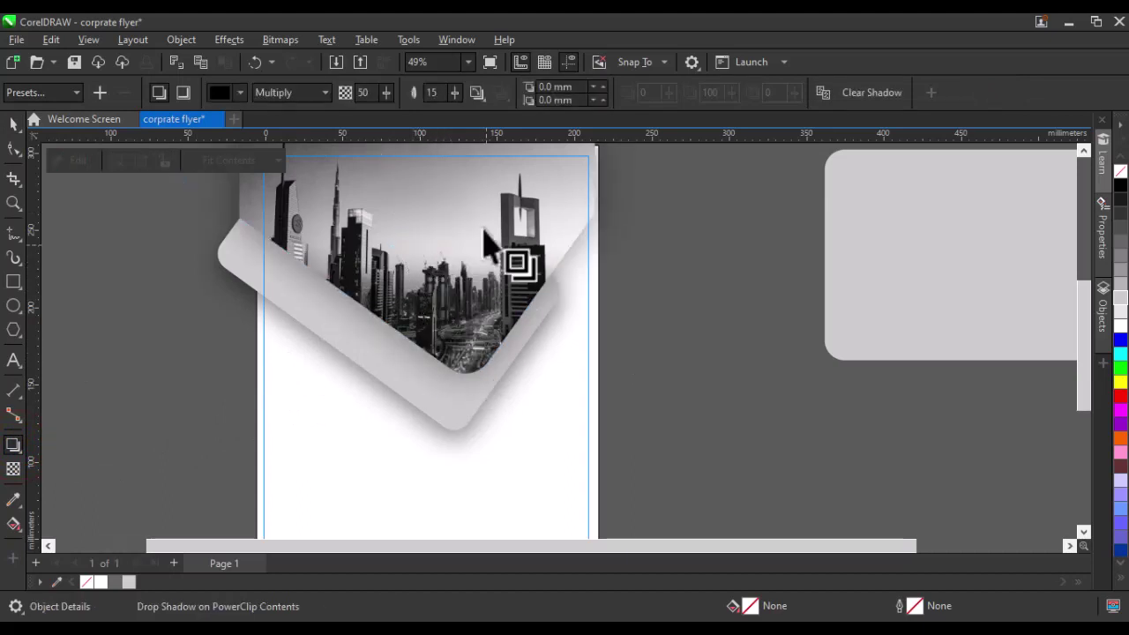
pyautogui.click(453, 95)
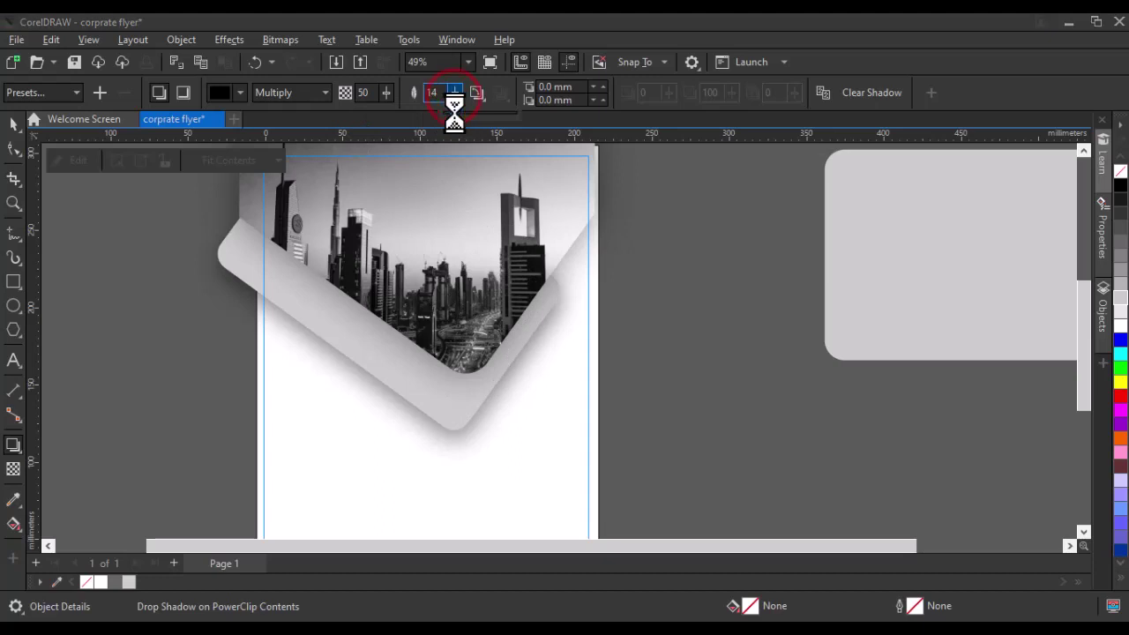
pyautogui.click(430, 92)
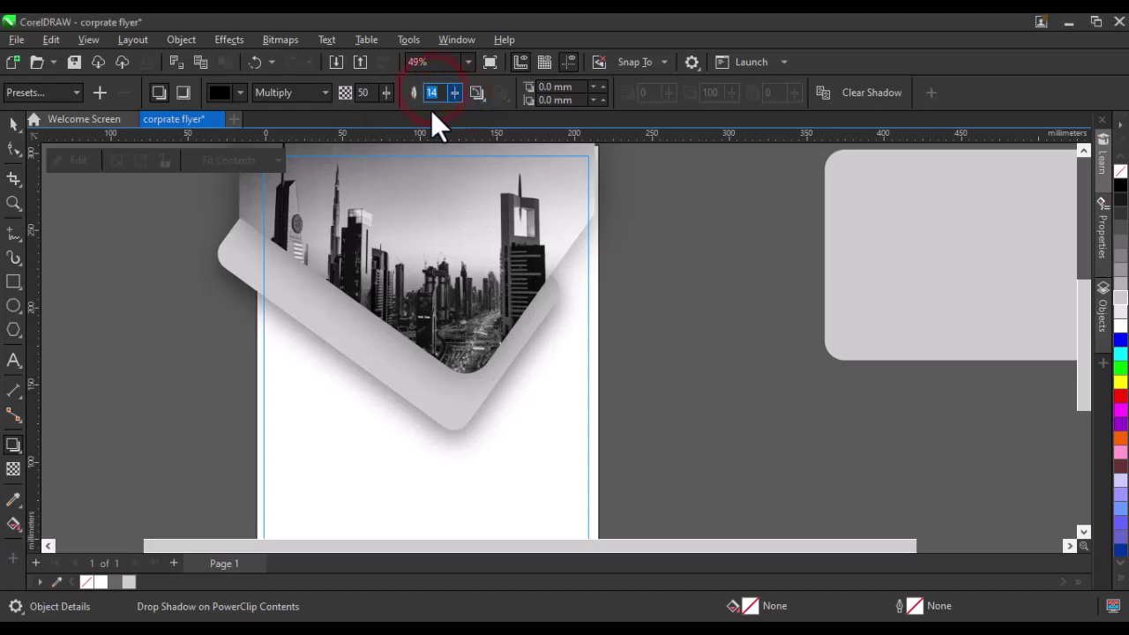
pyautogui.write('8')
pyautogui.press('Return')
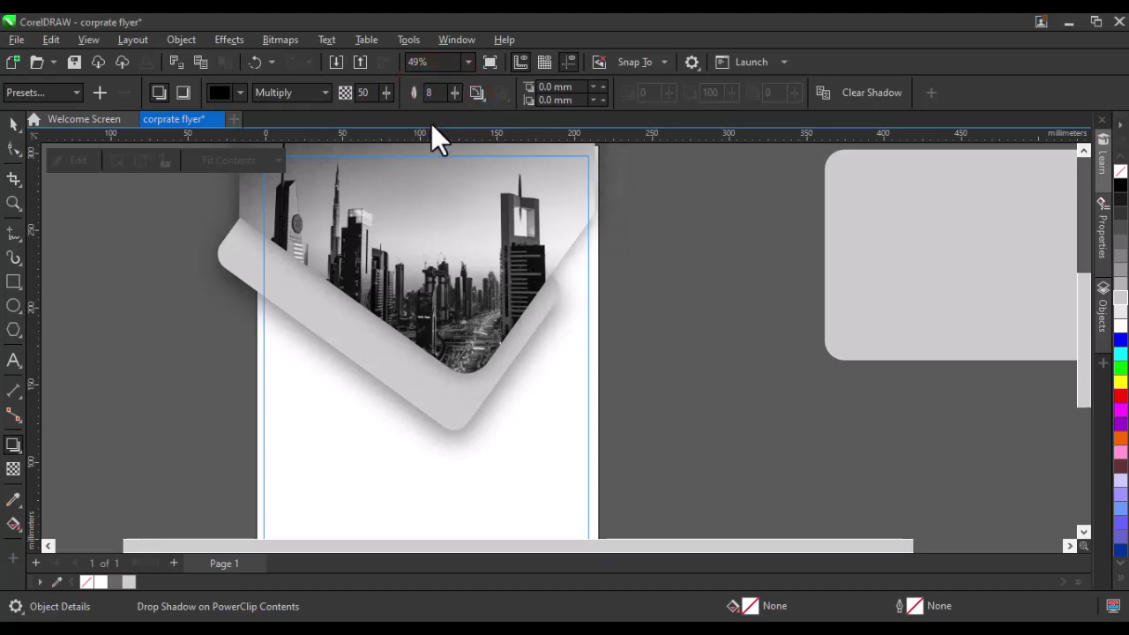
# Step: Deselect, finish editing the frame contents, then reopen them for editing
pyautogui.click(424, 264)
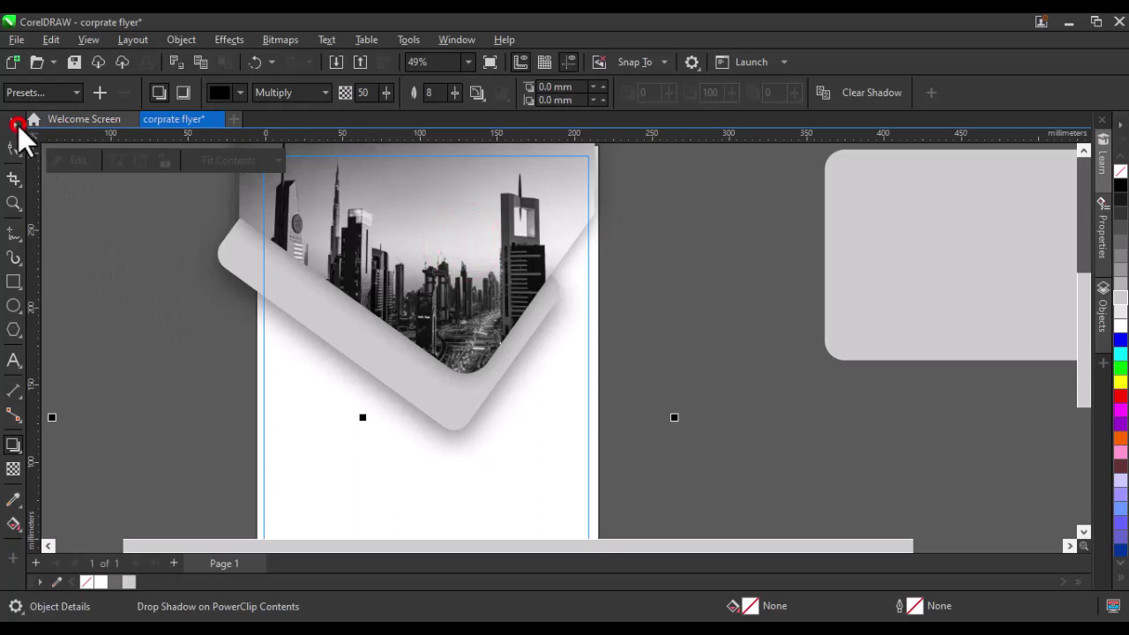
pyautogui.scroll(-2, 484, 418)
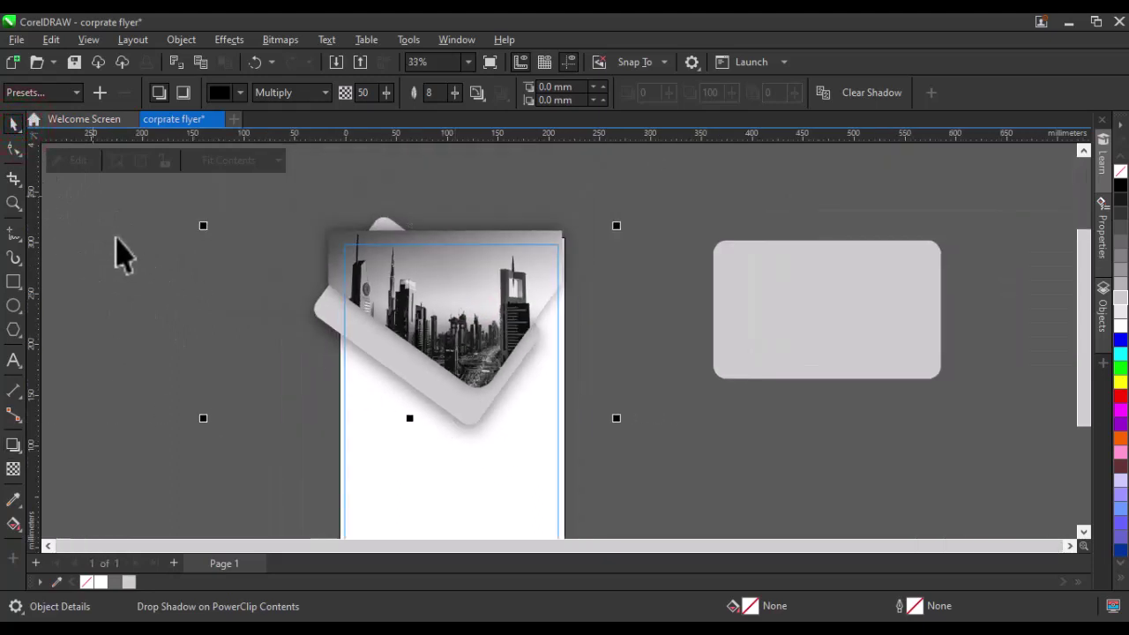
pyautogui.click(696, 444)
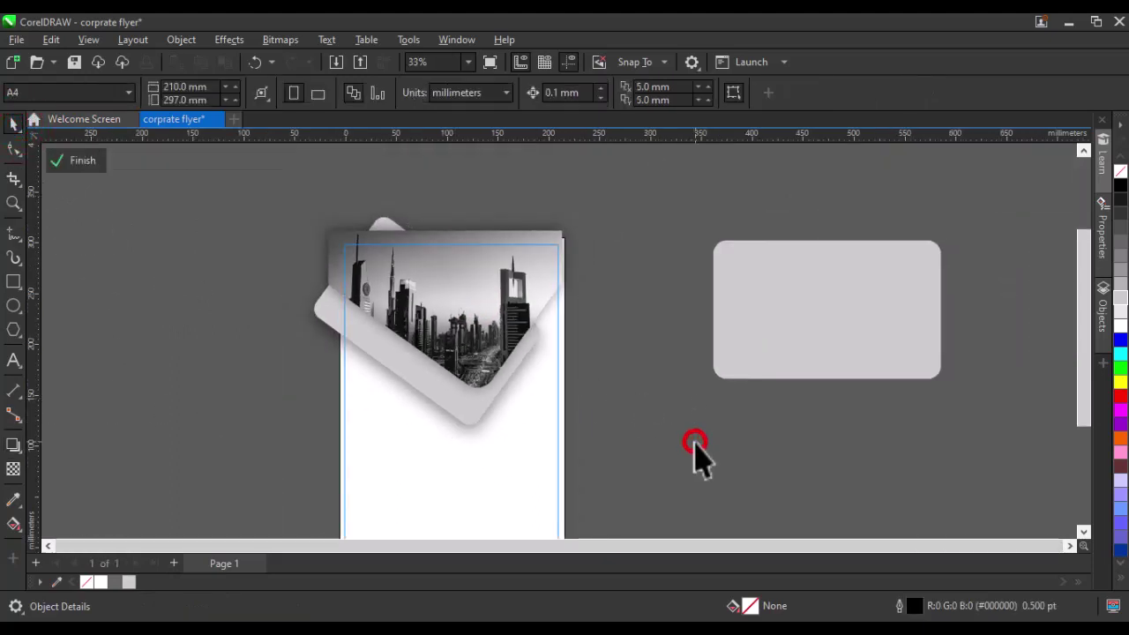
pyautogui.click(79, 163)
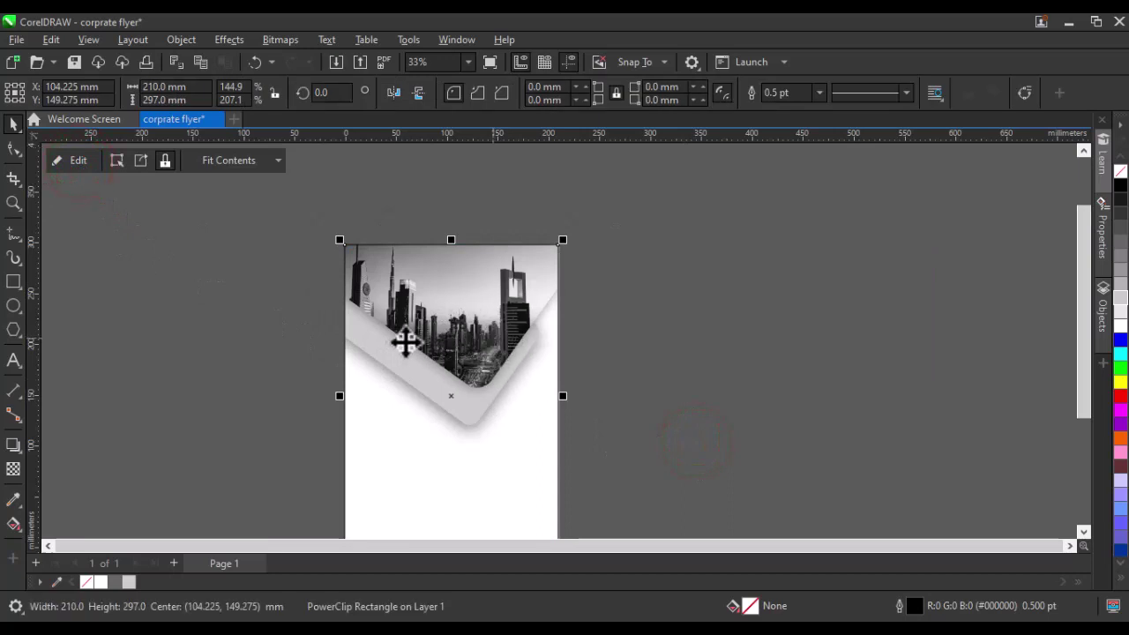
pyautogui.click(86, 159)
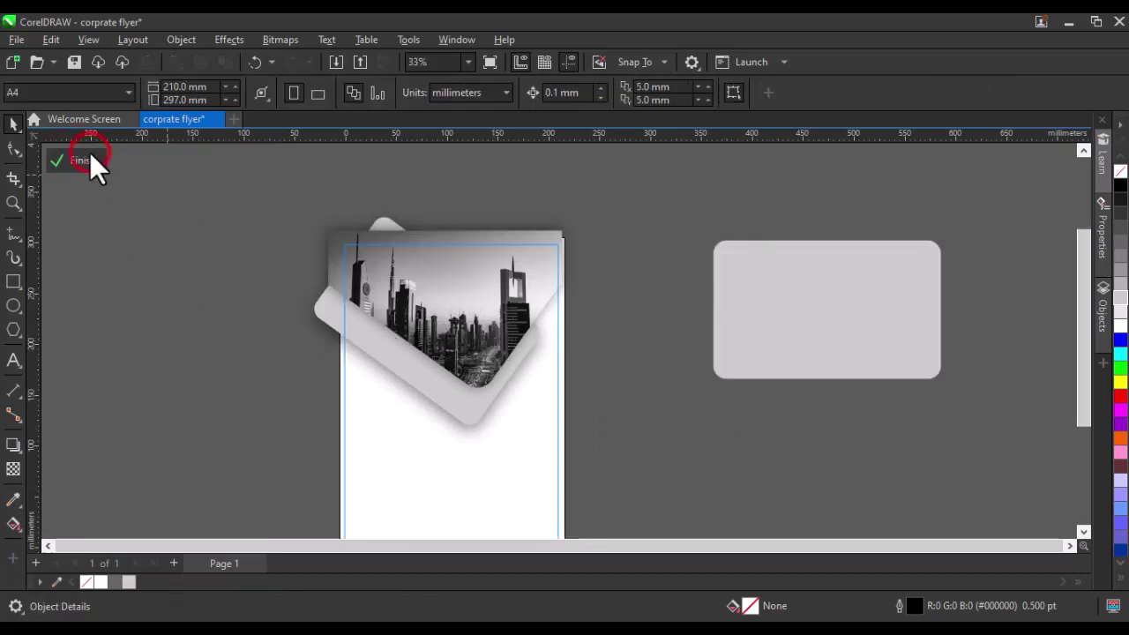
# Step: Fill the spare rounded panel red, move it onto the flyer edge and shrink it slightly
pyautogui.click(869, 327)
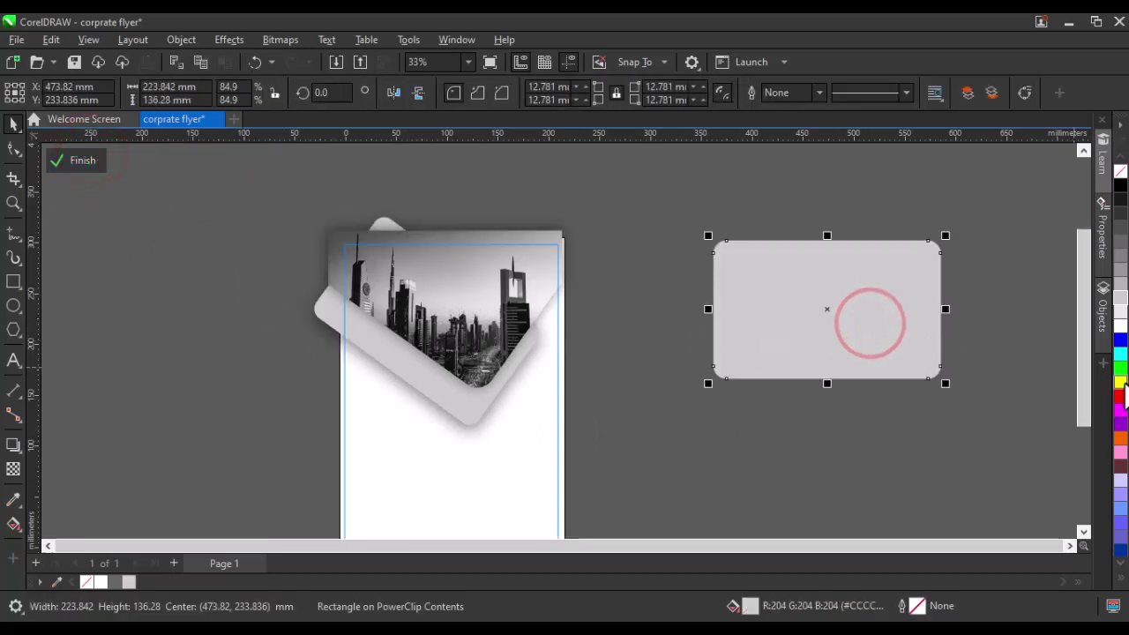
pyautogui.click(1121, 395)
pyautogui.moveTo(886, 333); pyautogui.dragTo(761, 419)
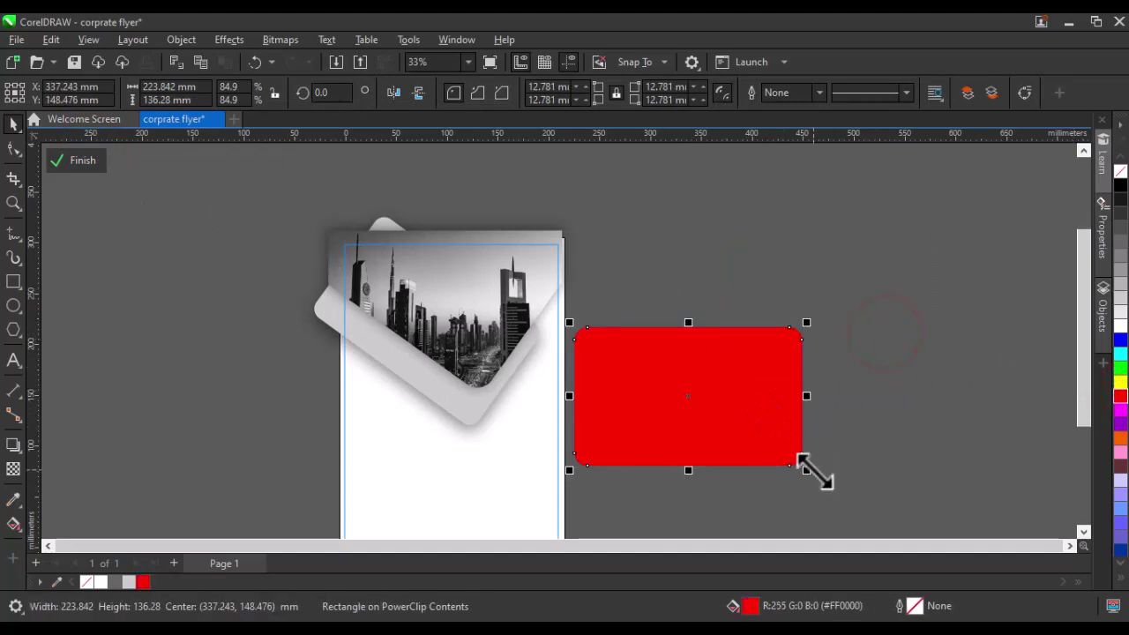
pyautogui.moveTo(804, 467); pyautogui.dragTo(793, 461)
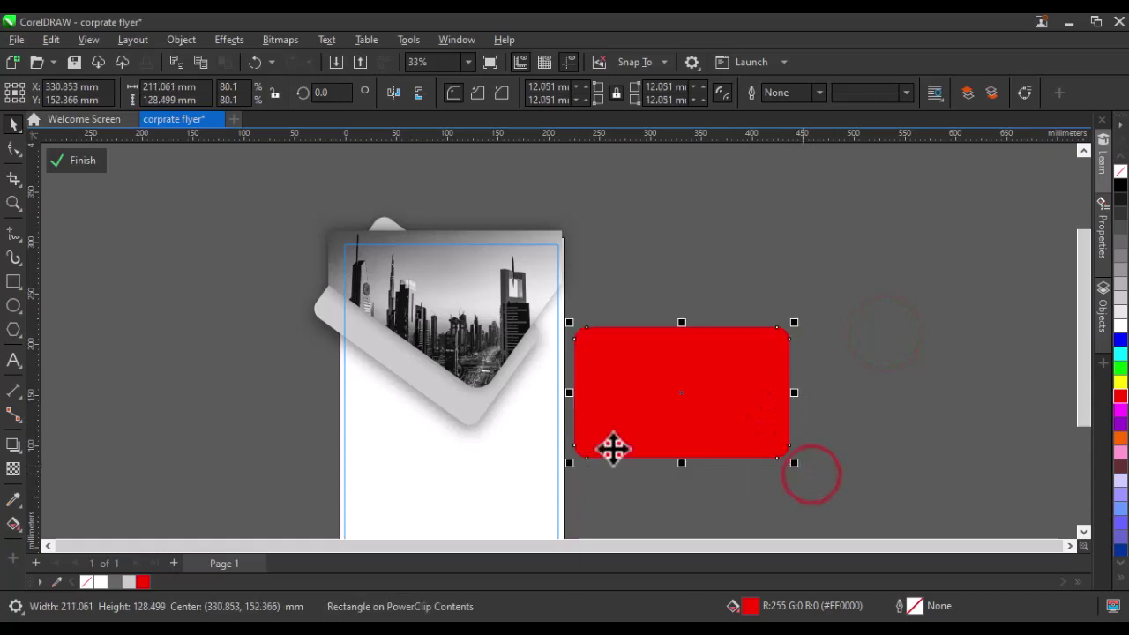
# Step: Round the red rectangle's corners more and move it onto the photo panel
pyautogui.click(13, 150)
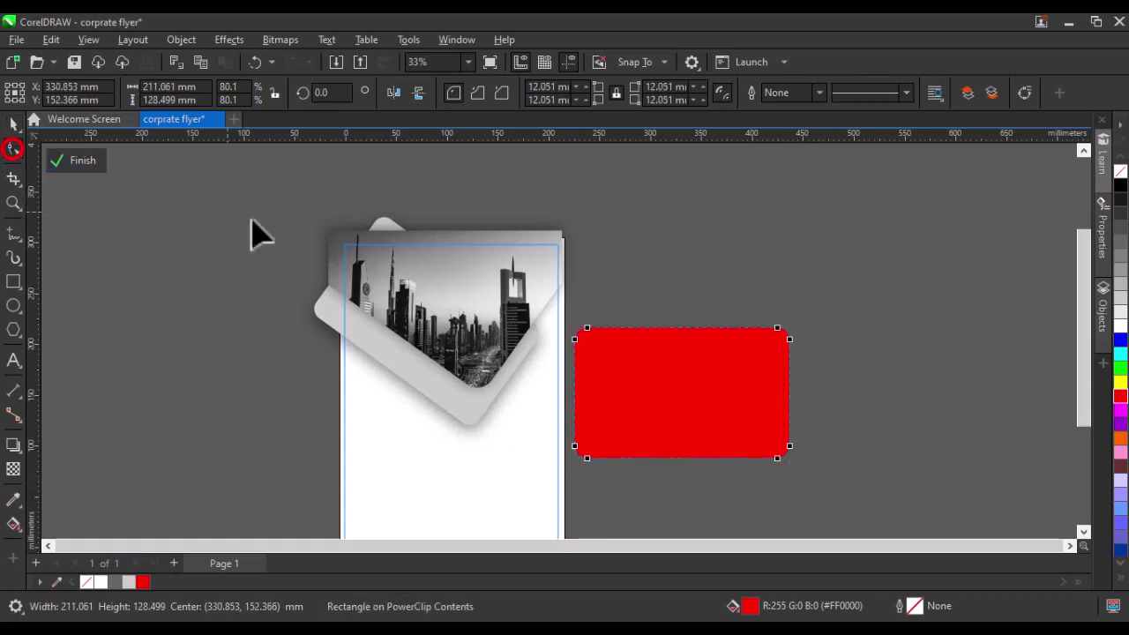
pyautogui.moveTo(574, 340); pyautogui.dragTo(579, 353)
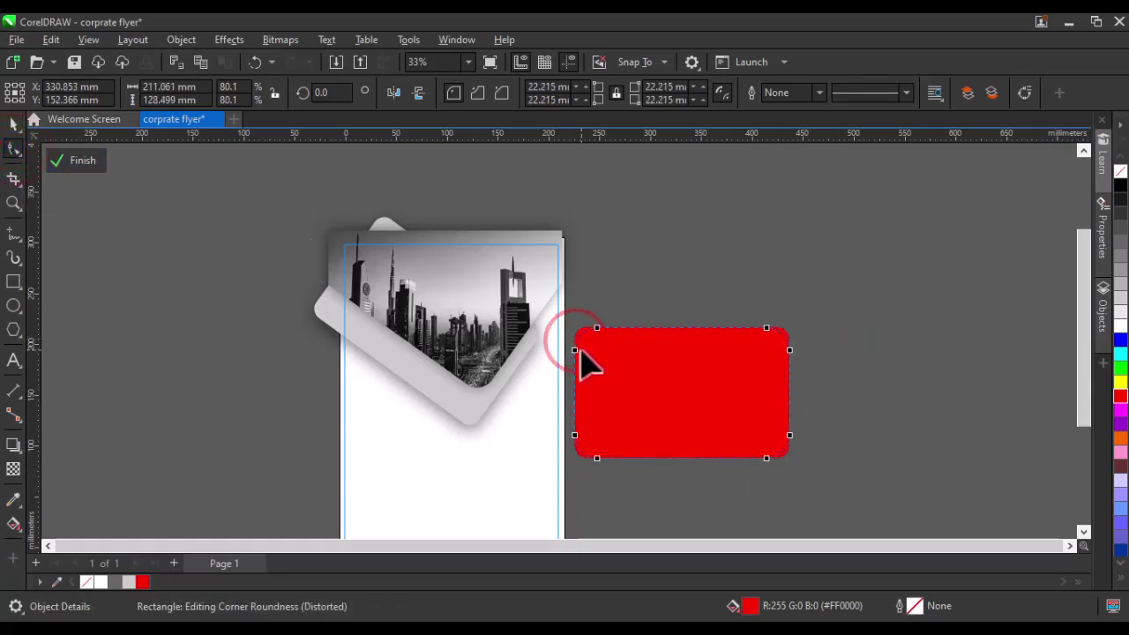
pyautogui.click(14, 125)
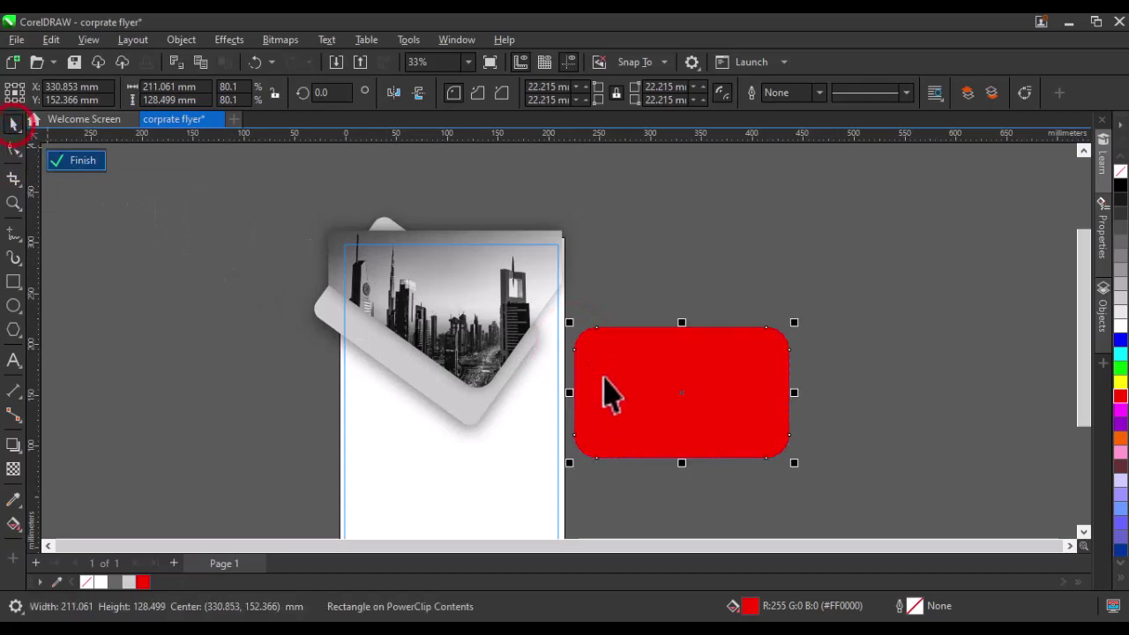
pyautogui.moveTo(709, 412); pyautogui.dragTo(411, 398)
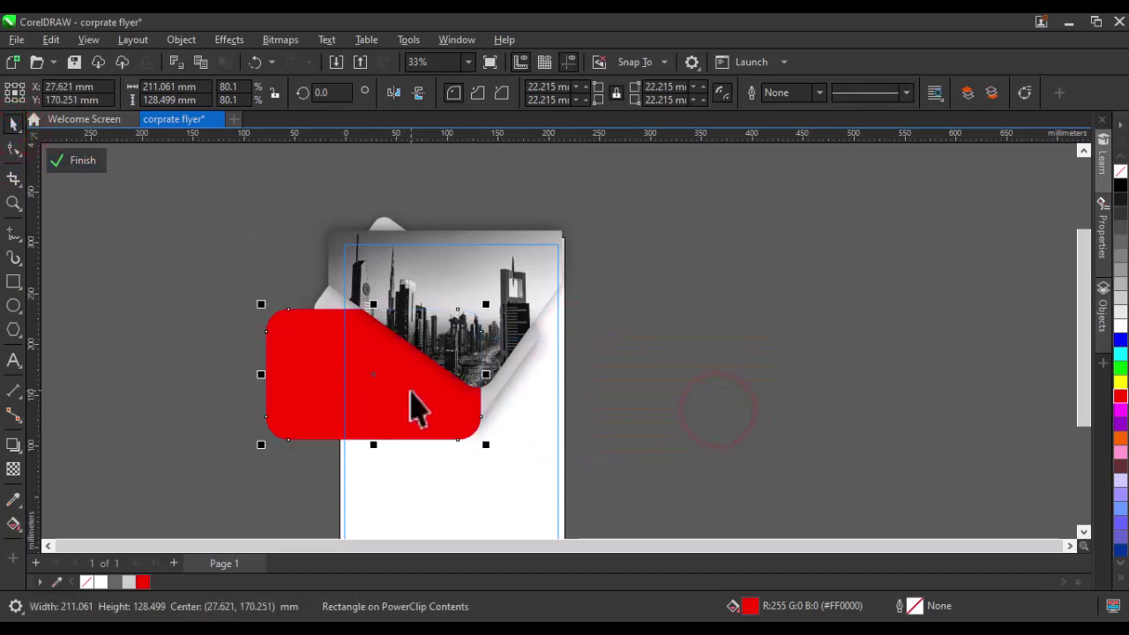
# Step: Tilt the red panel to about 323° and send it behind the grey panel
pyautogui.doubleClick(392, 437)
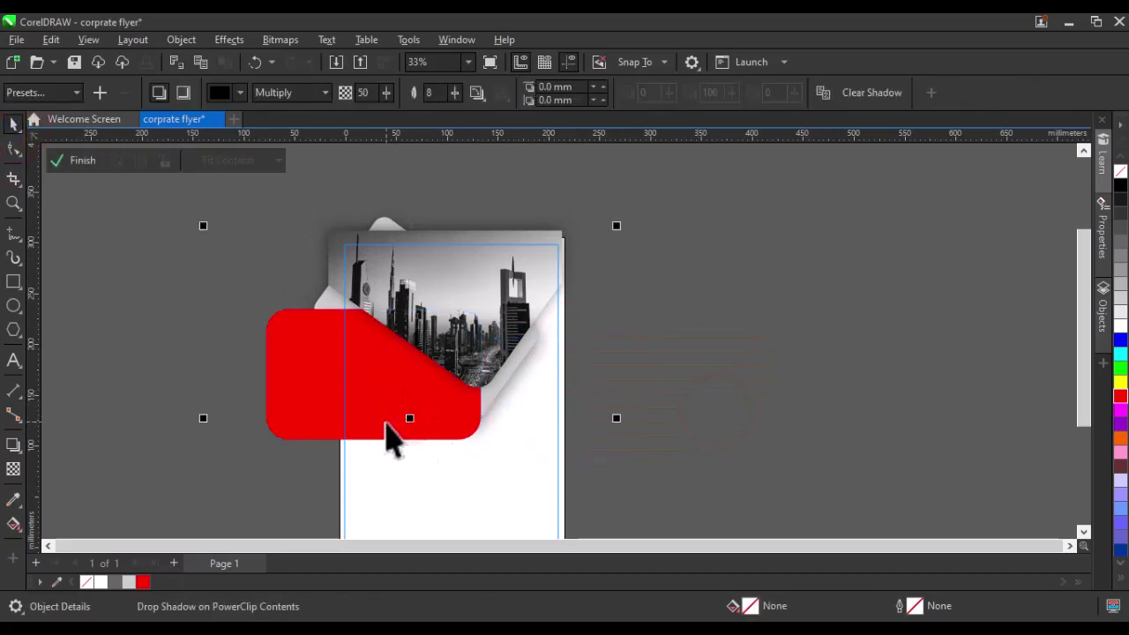
pyautogui.click(395, 432)
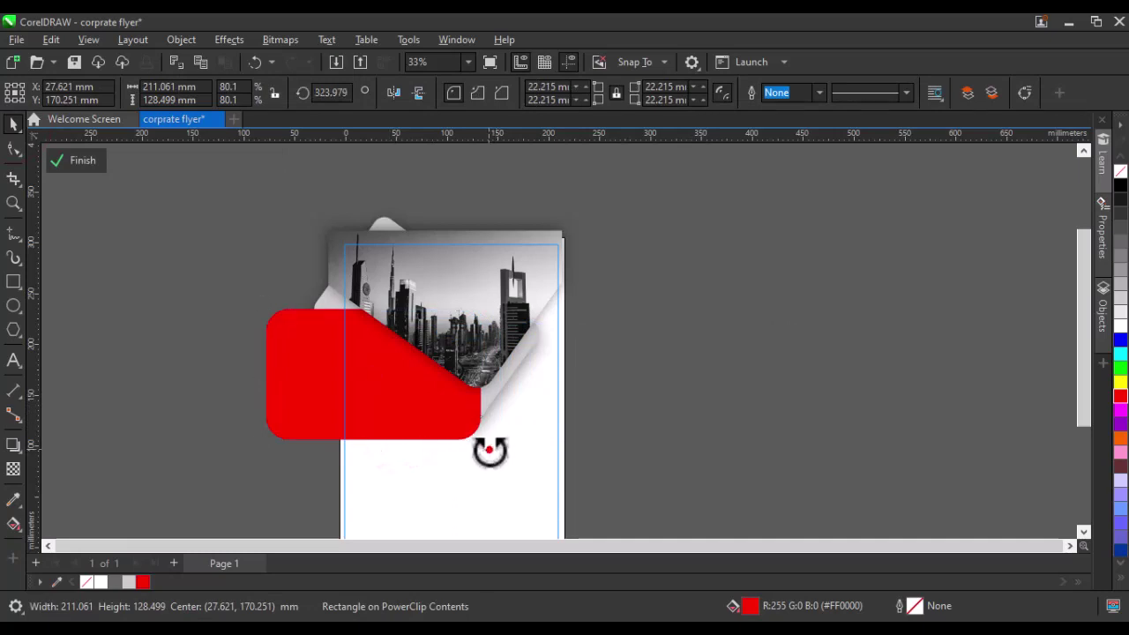
pyautogui.moveTo(488, 448)
pyautogui.mouseDown()
pyautogui.moveTo(413, 481)
pyautogui.moveTo(339, 441)
pyautogui.moveTo(372, 439)
pyautogui.moveTo(399, 411)
pyautogui.mouseUp()
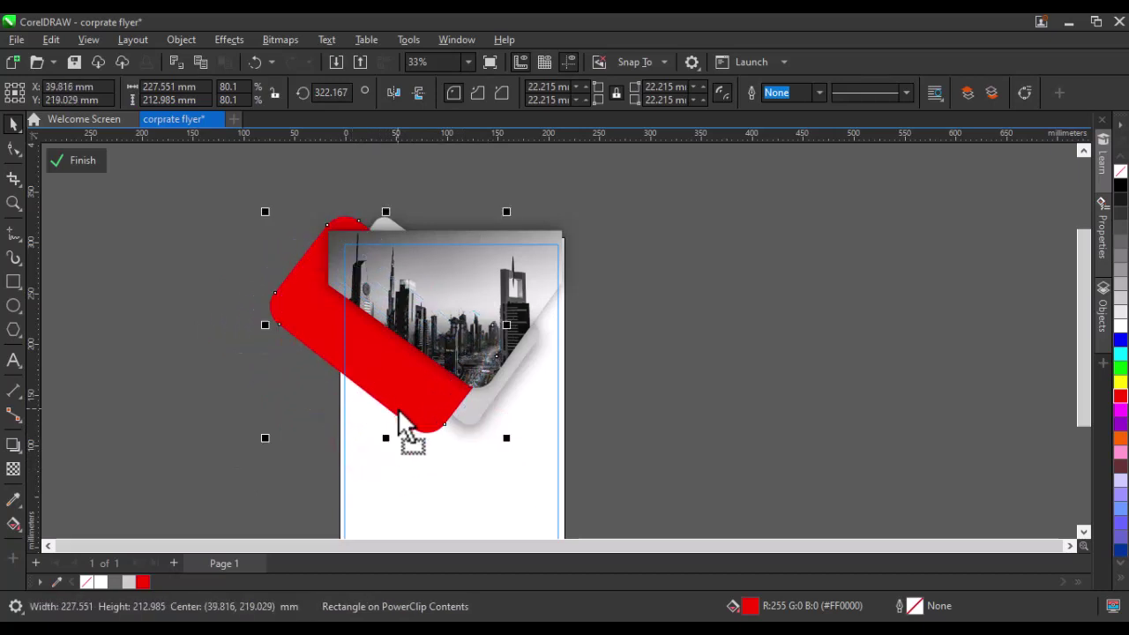
pyautogui.click(401, 425)
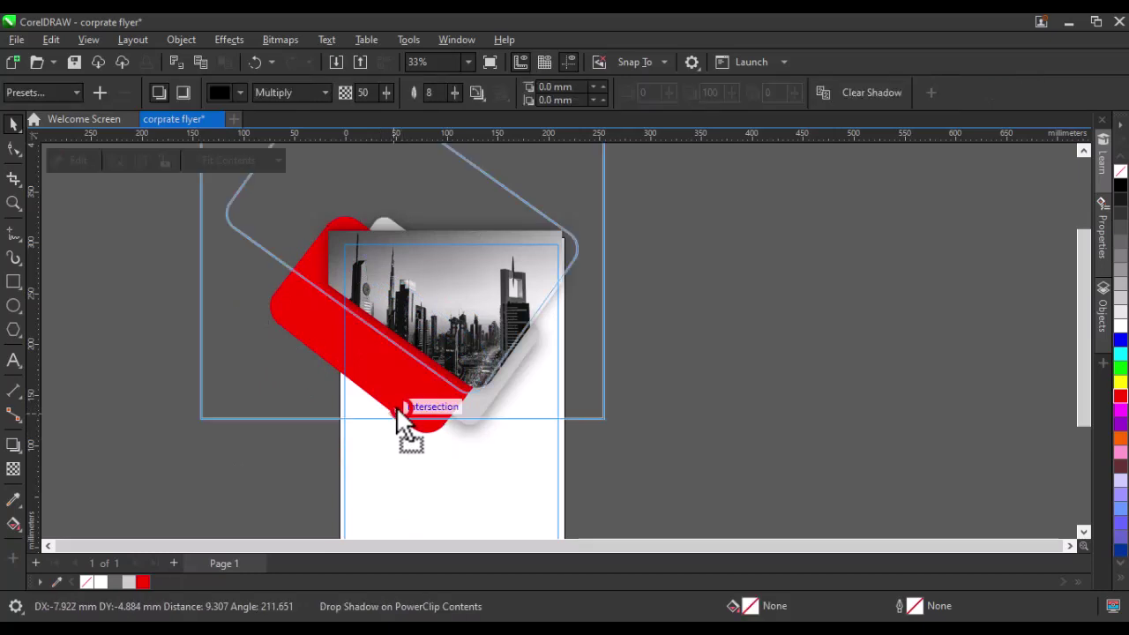
pyautogui.hotkey('ctrl', 'z')
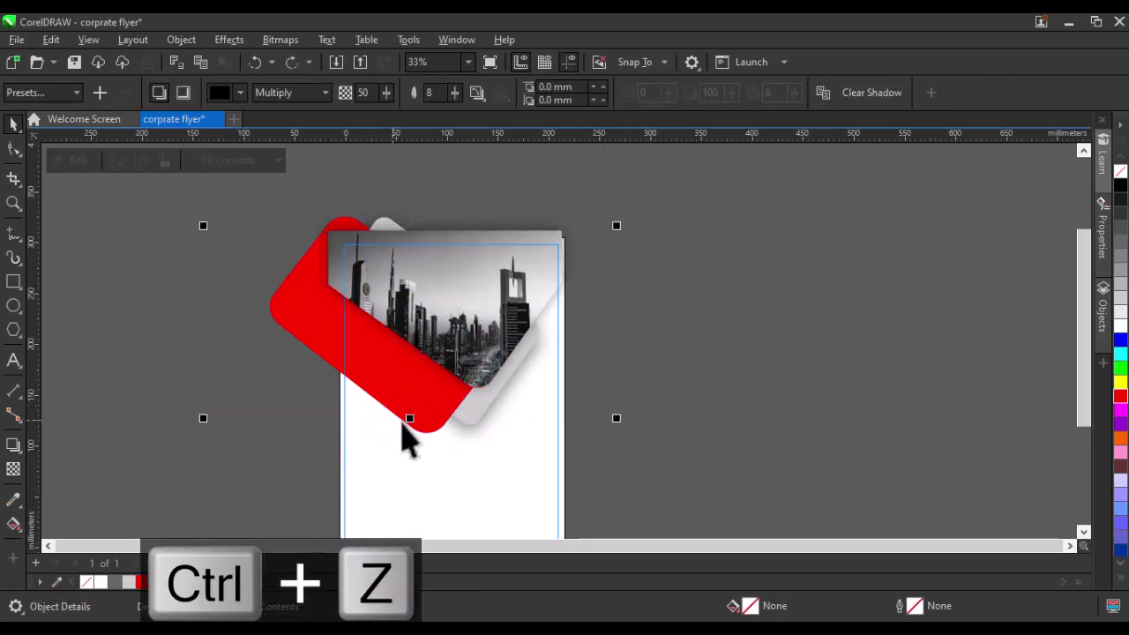
pyautogui.moveTo(420, 430); pyautogui.dragTo(409, 418)
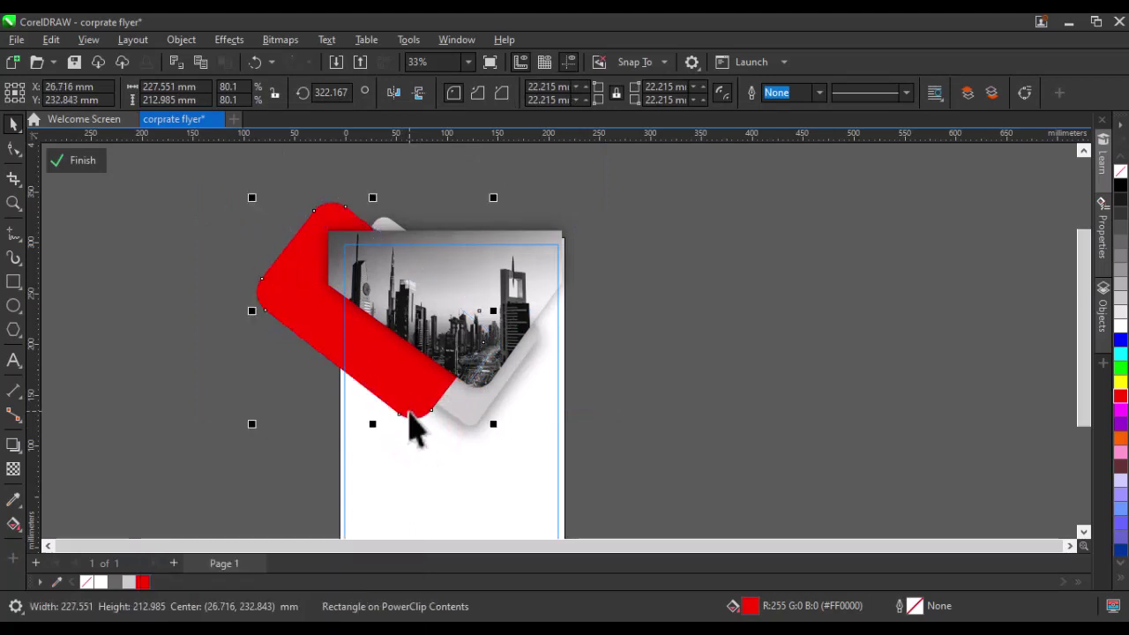
pyautogui.hotkey('ctrl', 'pagedown')
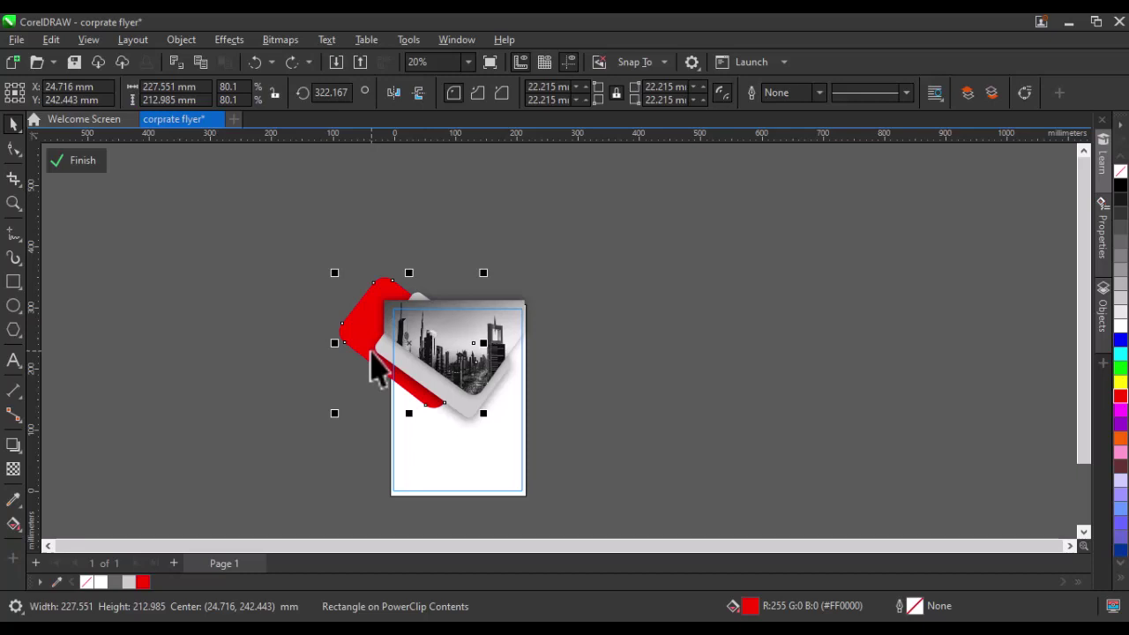
pyautogui.hotkey('ctrl', 'shift', 'z')
pyautogui.scroll(5, 375, 370)
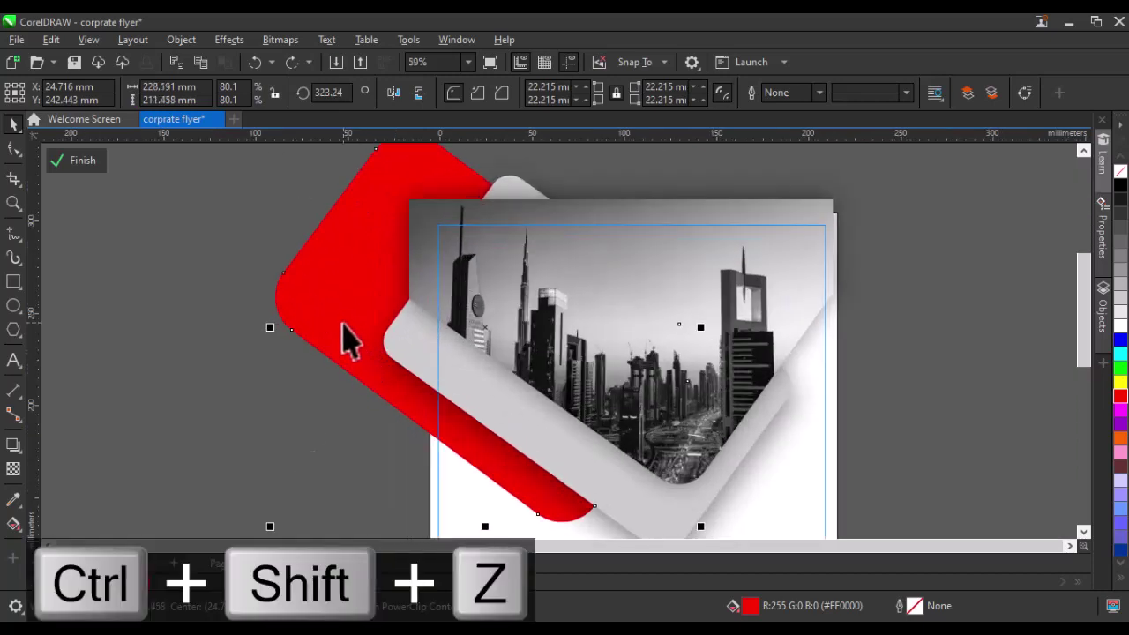
# Step: Cast a drop shadow beneath the red panel and strengthen it to 80 opacity
pyautogui.click(13, 445)
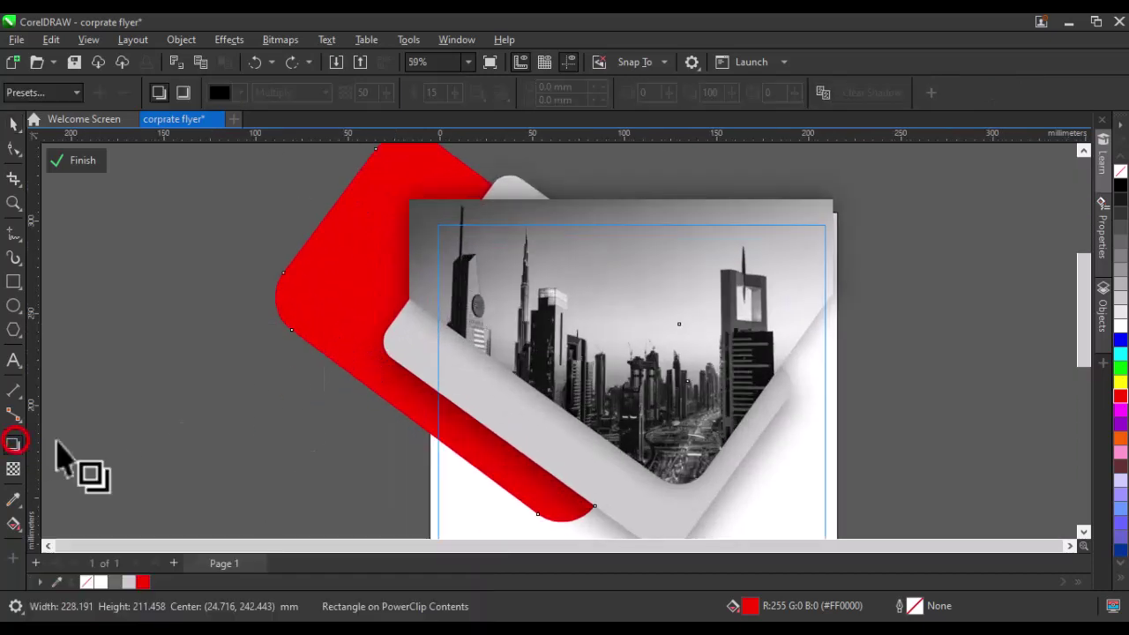
pyautogui.scroll(-2, 390, 353)
pyautogui.moveTo(394, 309)
pyautogui.mouseDown()
pyautogui.moveTo(412, 466)
pyautogui.moveTo(452, 464)
pyautogui.mouseUp()
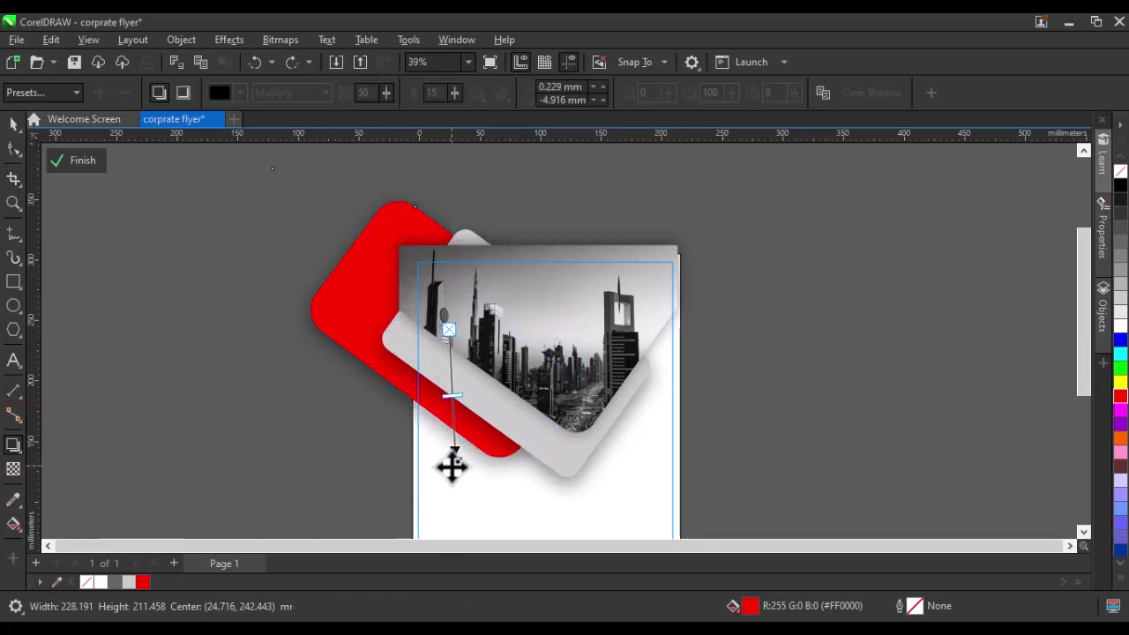
pyautogui.moveTo(453, 397); pyautogui.dragTo(459, 437)
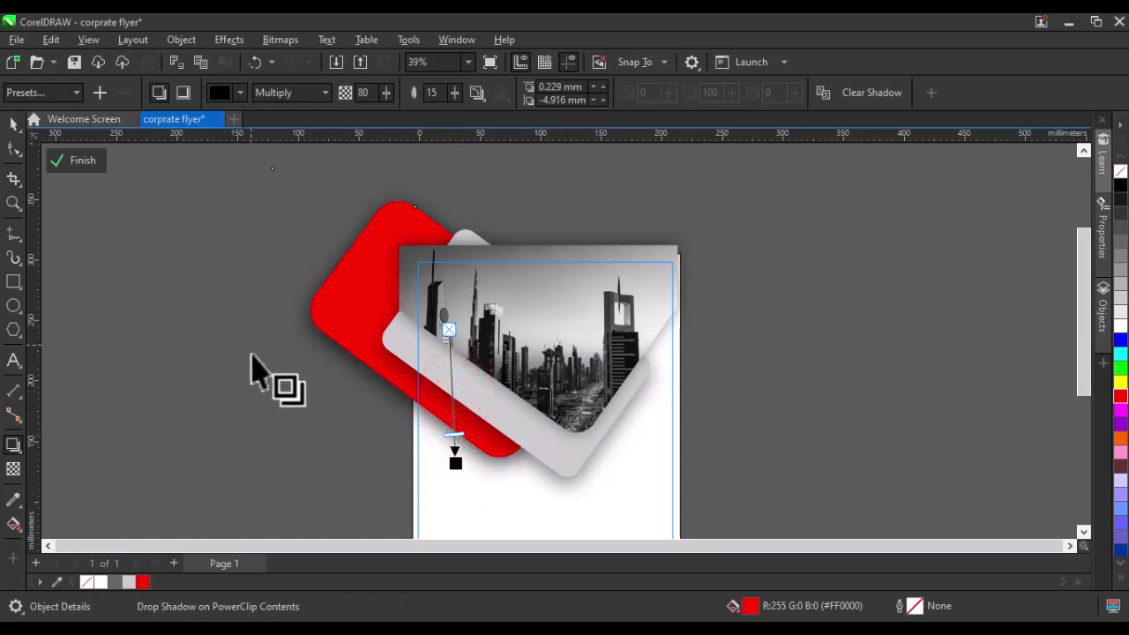
pyautogui.click(13, 123)
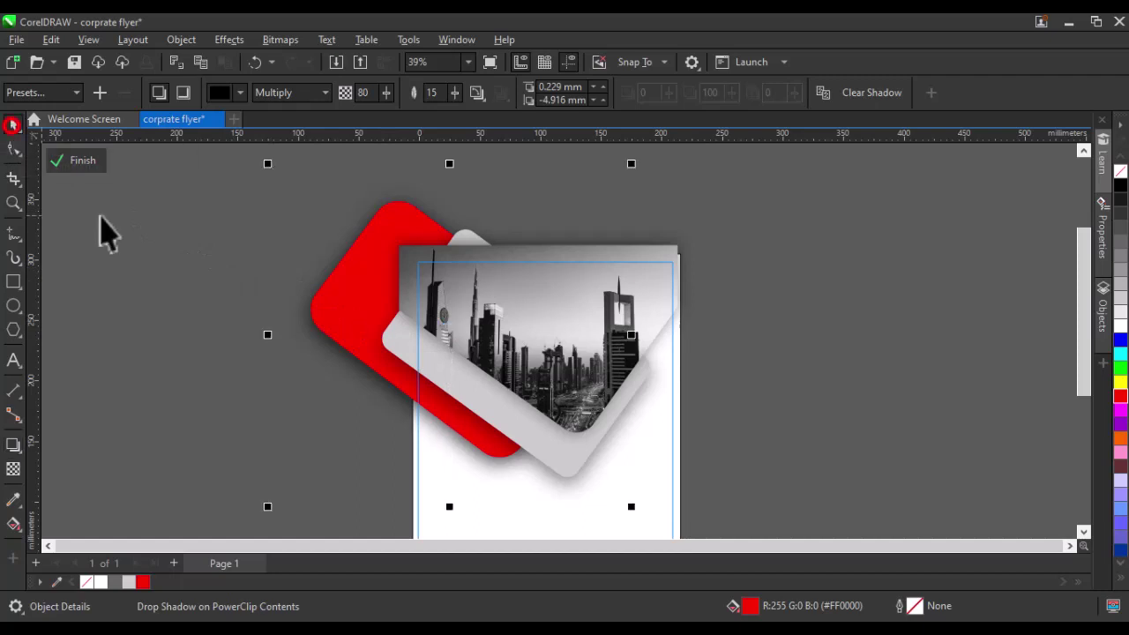
pyautogui.scroll(-1, 341, 373)
pyautogui.scroll(-1, 397, 344)
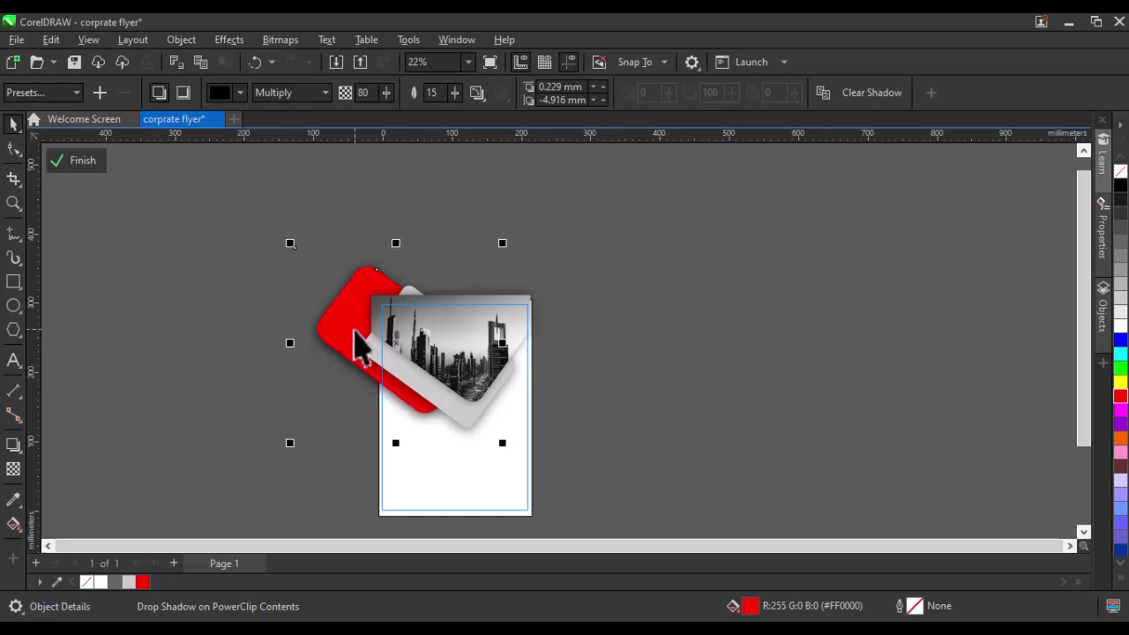
# Step: Group the four panels inside the clip and shift the group slightly left
pyautogui.click(591, 393)
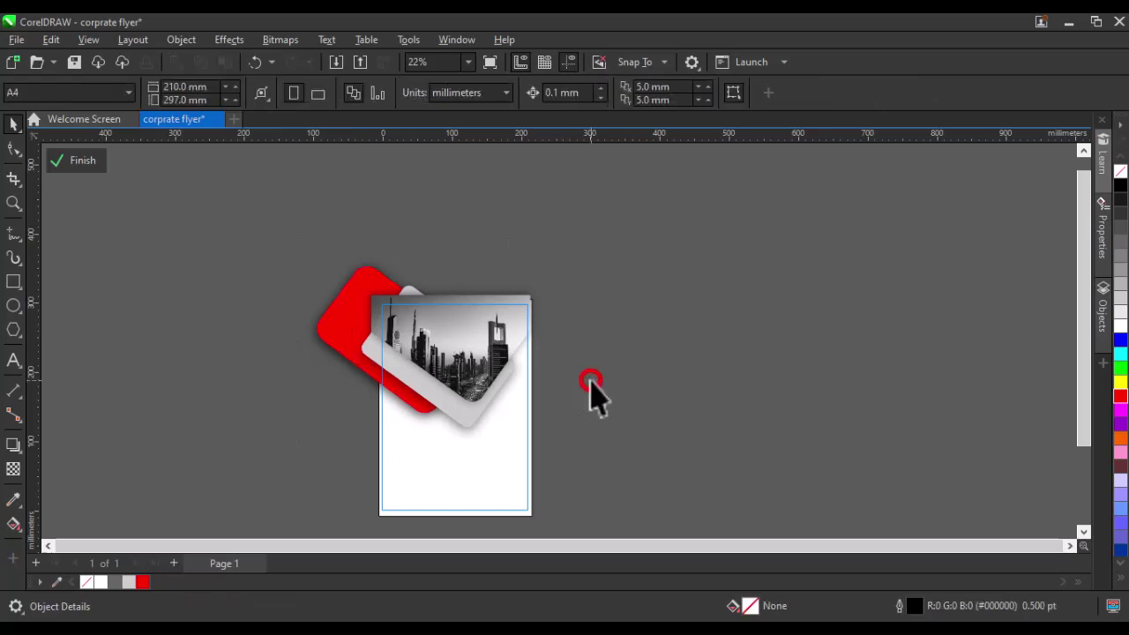
pyautogui.click(82, 164)
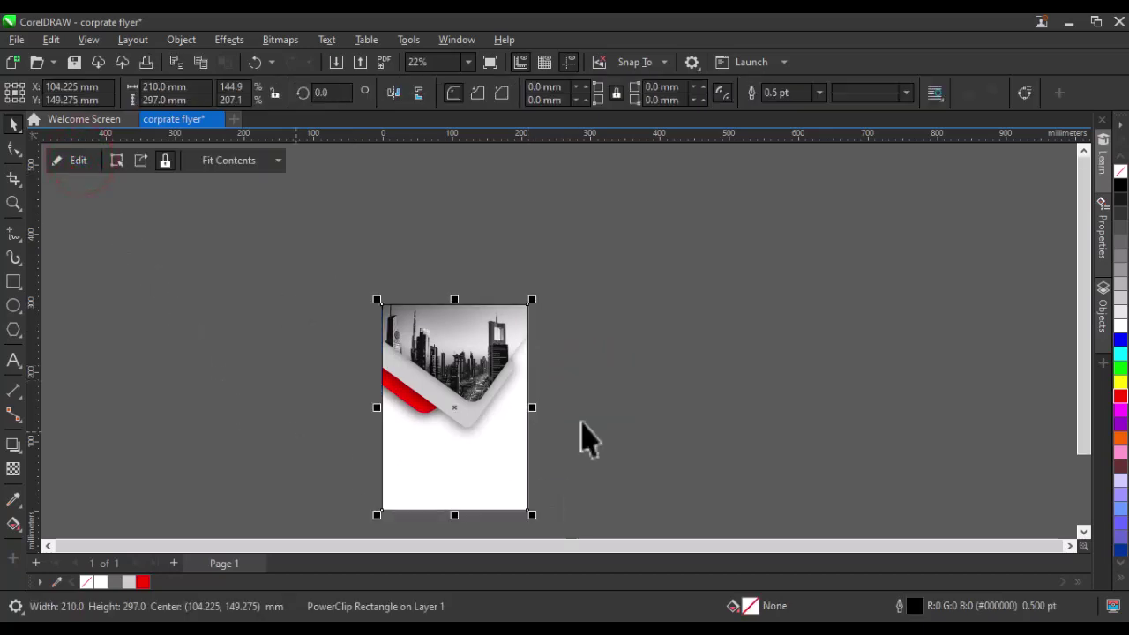
pyautogui.click(81, 161)
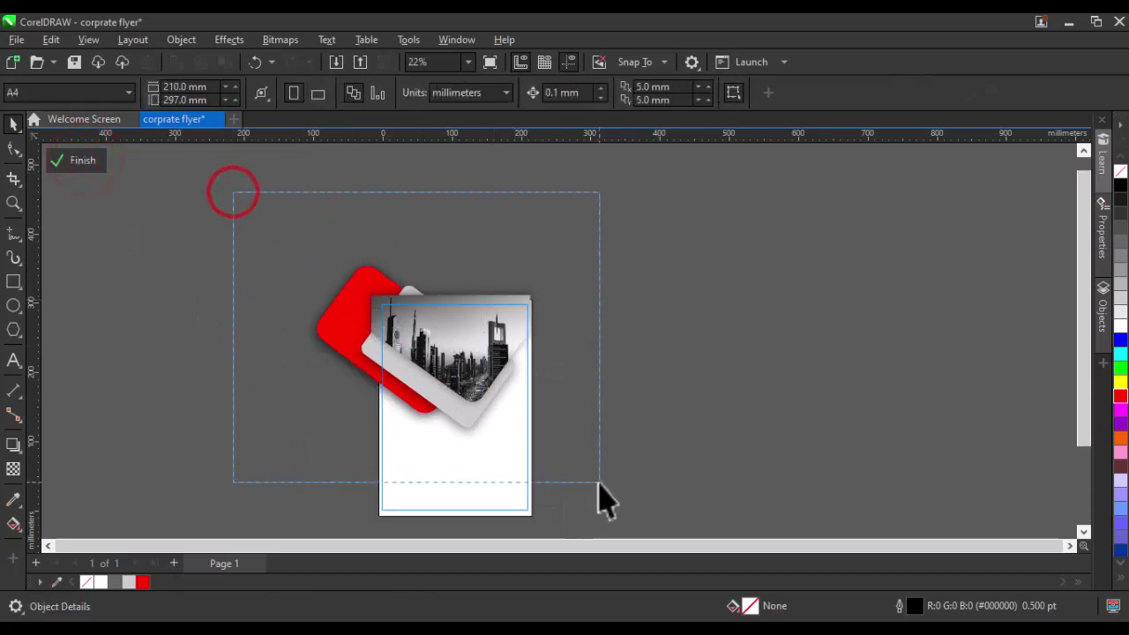
pyautogui.moveTo(378, 314); pyautogui.dragTo(605, 499)
pyautogui.moveTo(544, 456); pyautogui.dragTo(559, 479)
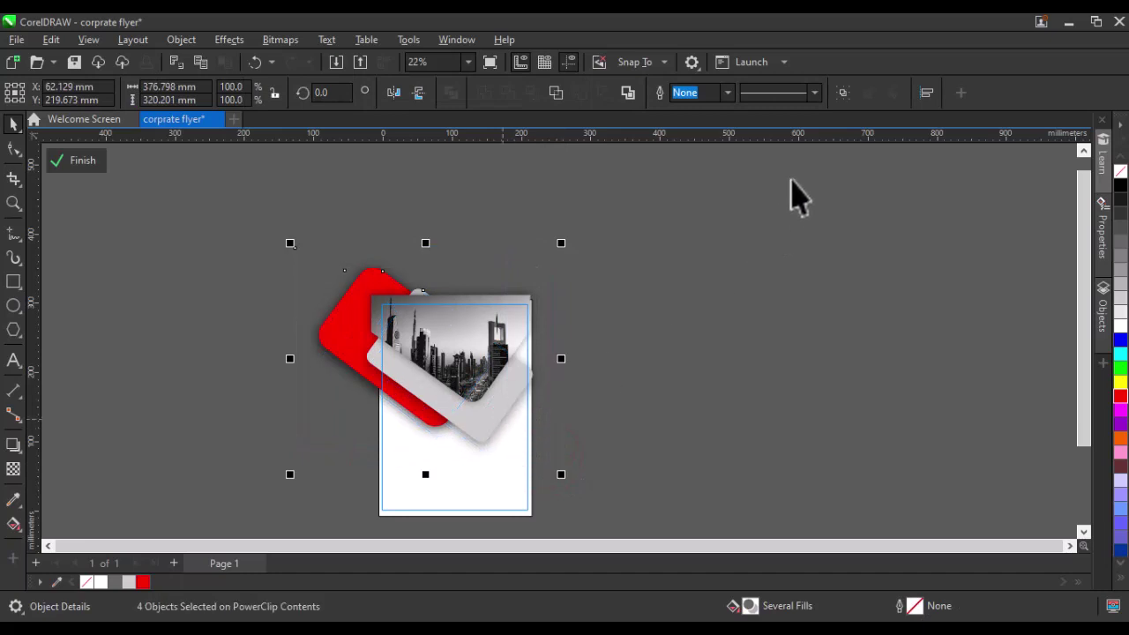
pyautogui.click(844, 93)
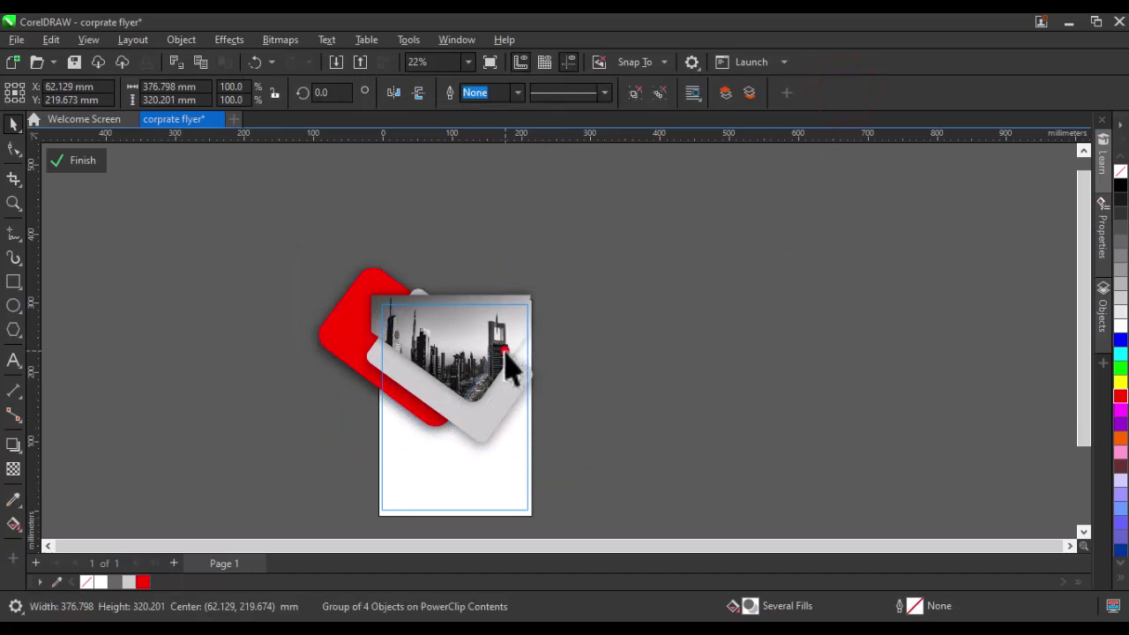
pyautogui.moveTo(512, 362); pyautogui.dragTo(503, 369)
# Step: Add a soft Multiply drop shadow, opacity 50, feather 8, to the photo panel
pyautogui.scroll(2, 497, 380)
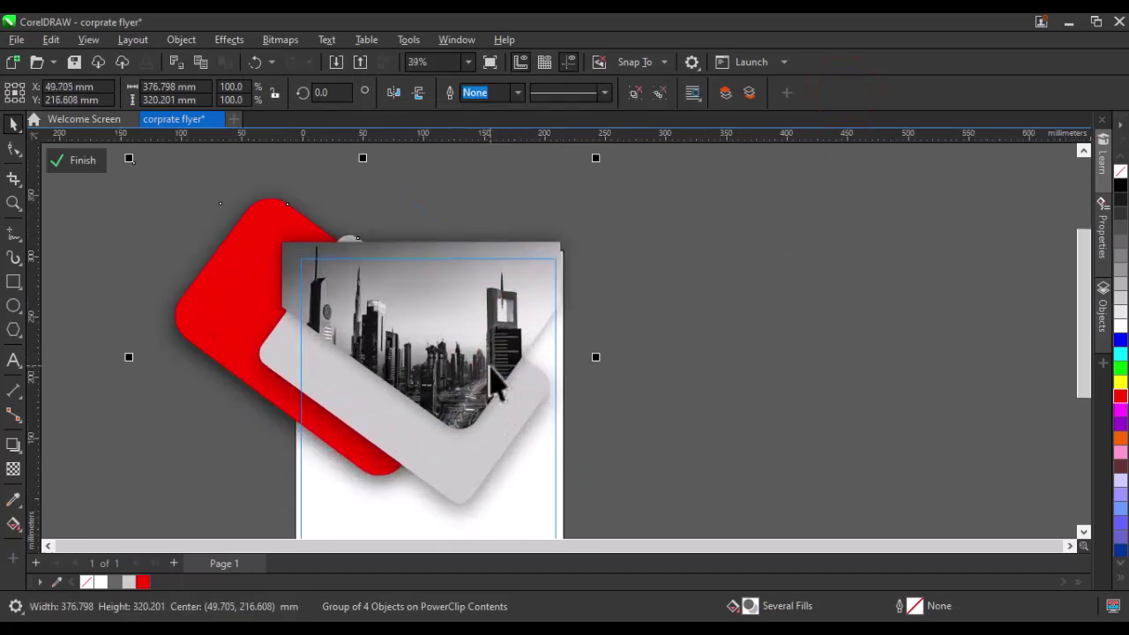
pyautogui.scroll(-1, 491, 369)
pyautogui.scroll(-1, 485, 371)
pyautogui.scroll(-1, 472, 373)
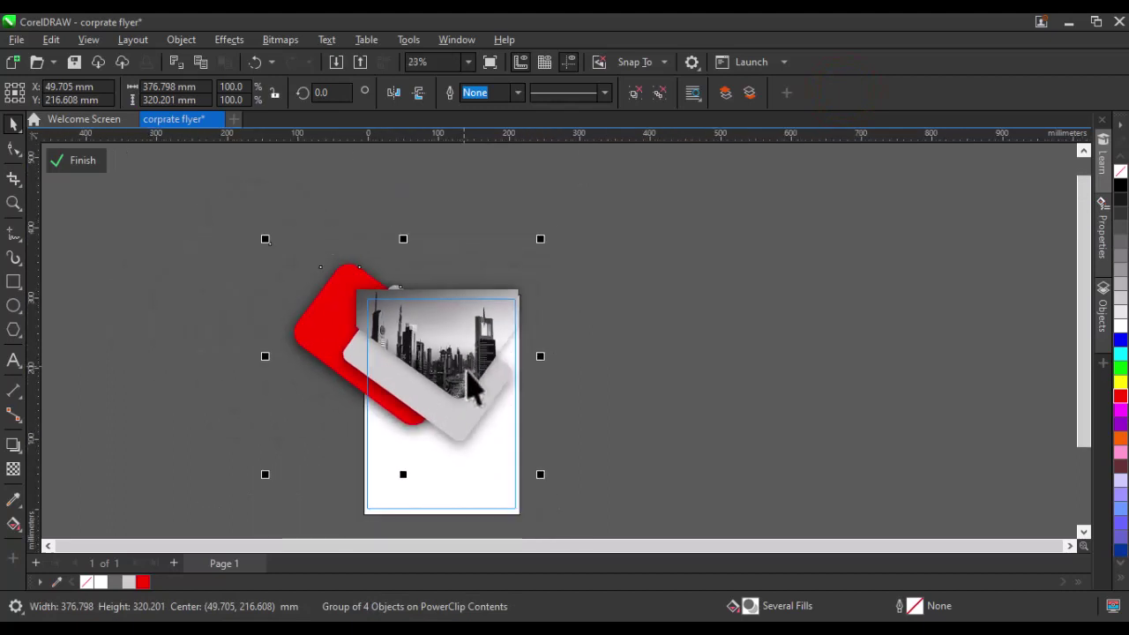
pyautogui.scroll(1, 467, 397)
pyautogui.click(757, 329)
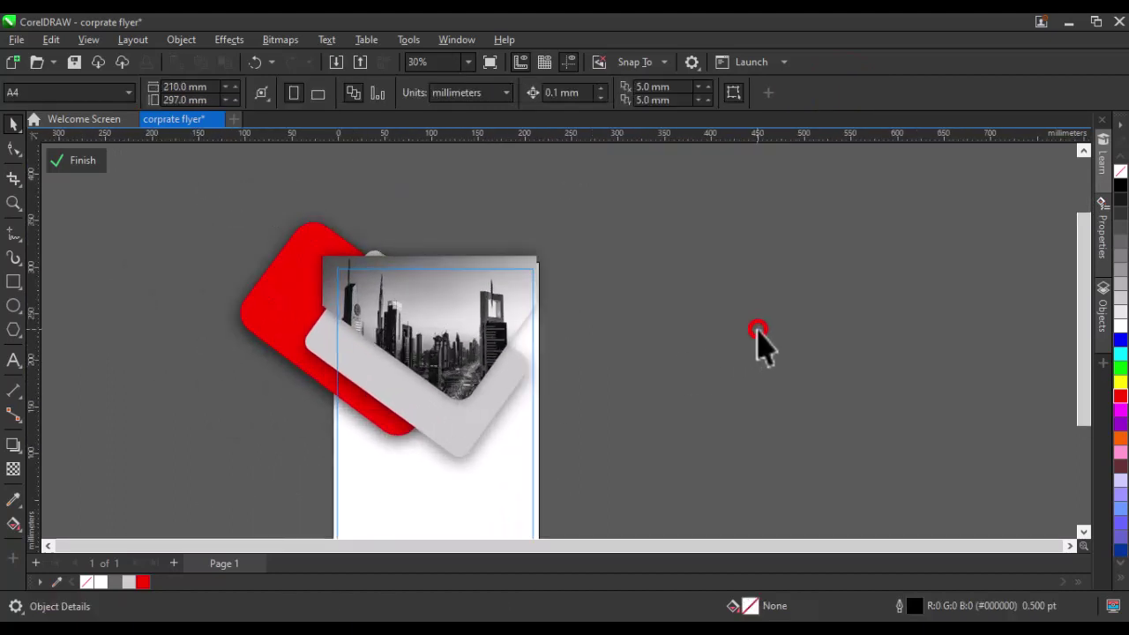
pyautogui.click(450, 434)
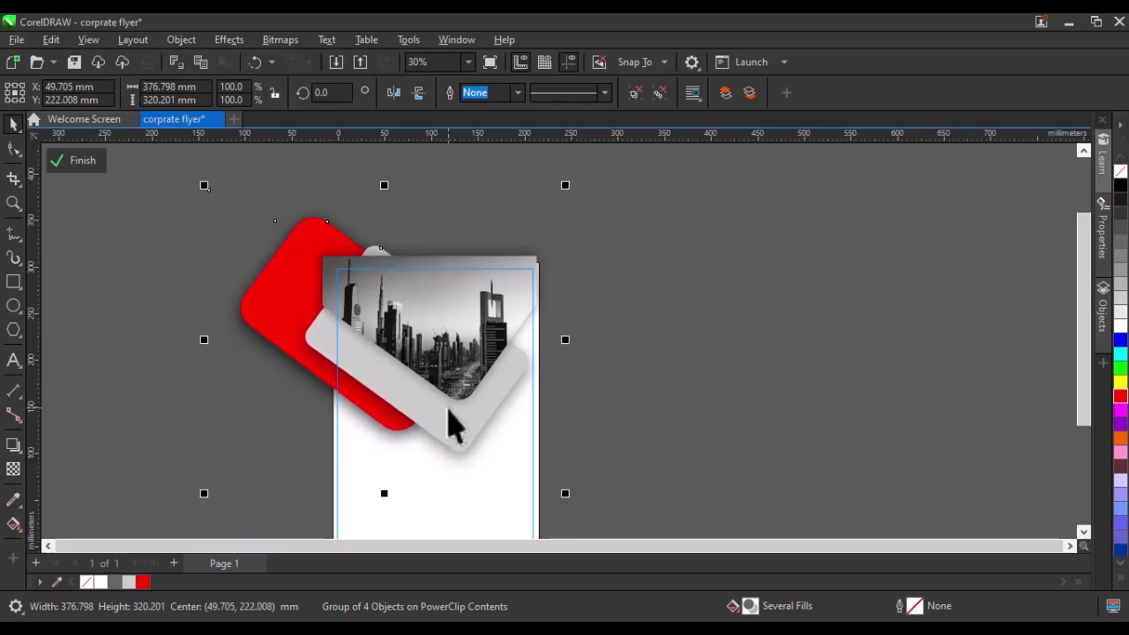
pyautogui.moveTo(449, 428); pyautogui.dragTo(453, 425)
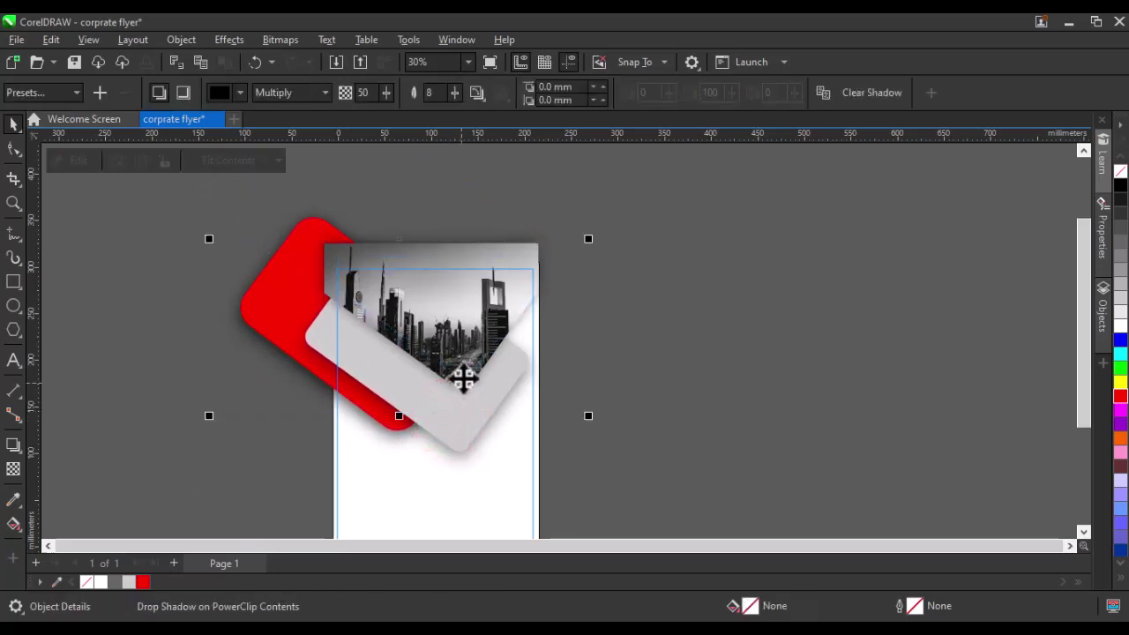
# Step: Move the city photo further down inside its rotated frame
pyautogui.moveTo(463, 377); pyautogui.dragTo(465, 399)
pyautogui.click(466, 395)
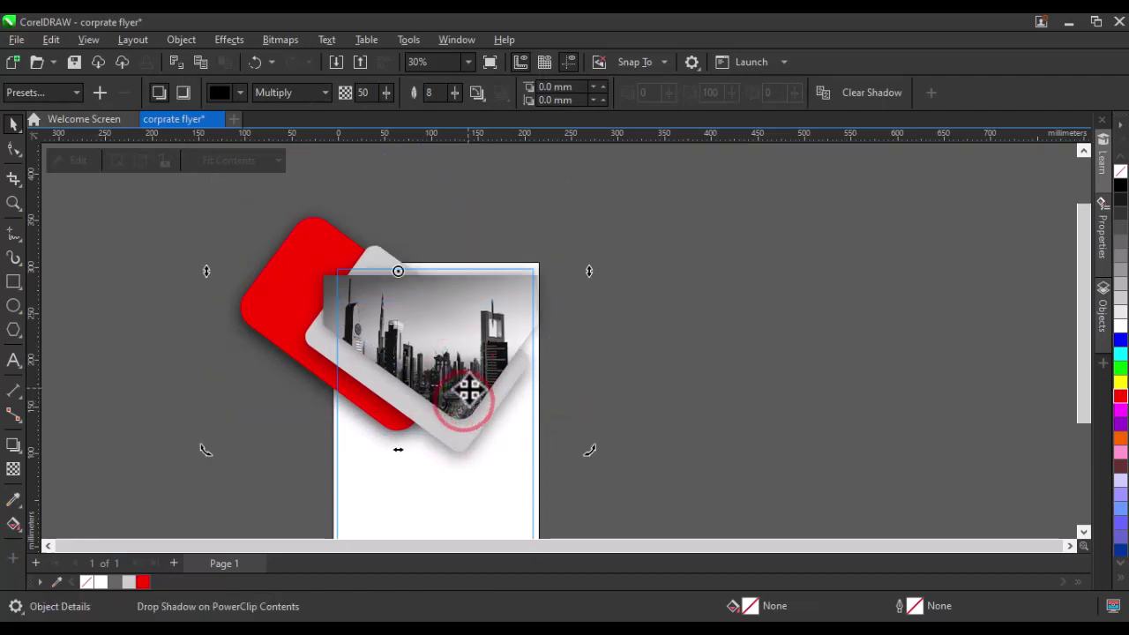
pyautogui.click(468, 380)
pyautogui.moveTo(469, 380); pyautogui.dragTo(466, 397)
pyautogui.scroll(-2, 466, 398)
# Step: Enlarge the city photo within the panel and shift it up and right
pyautogui.moveTo(332, 240); pyautogui.dragTo(323, 231)
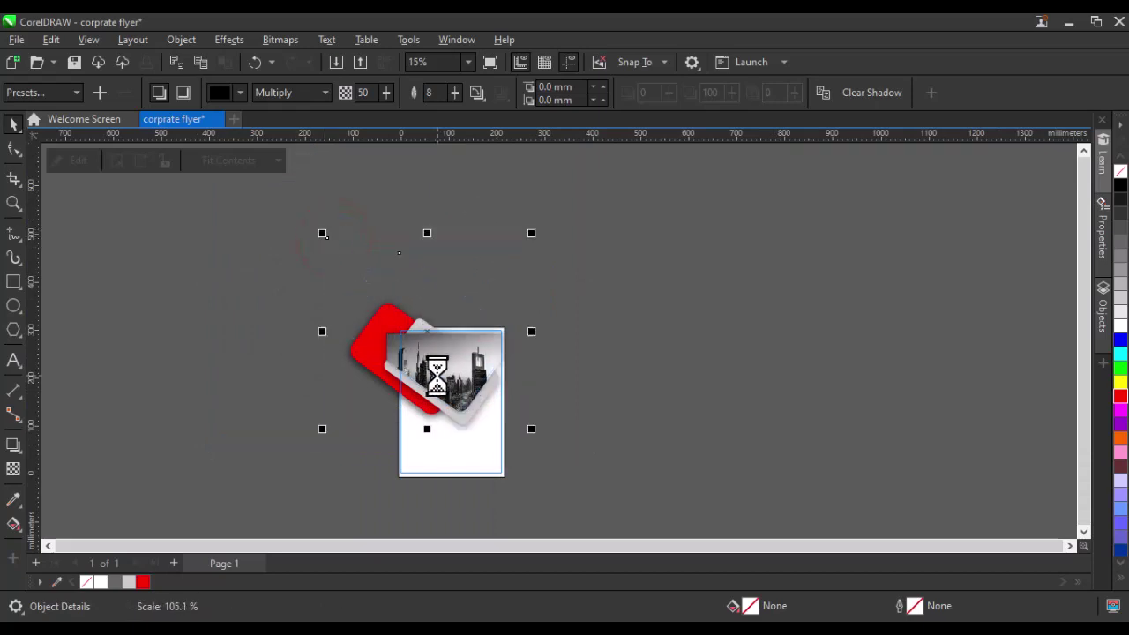
pyautogui.scroll(2, 438, 391)
pyautogui.moveTo(439, 391); pyautogui.dragTo(456, 384)
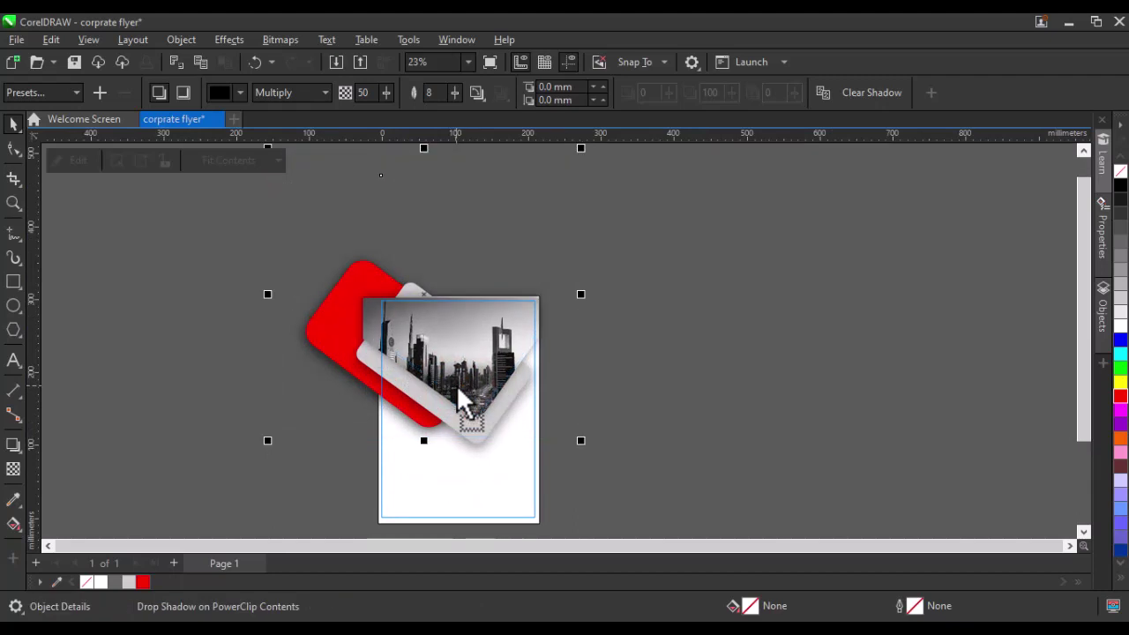
pyautogui.scroll(5, 533, 390)
pyautogui.scroll(-2, 533, 390)
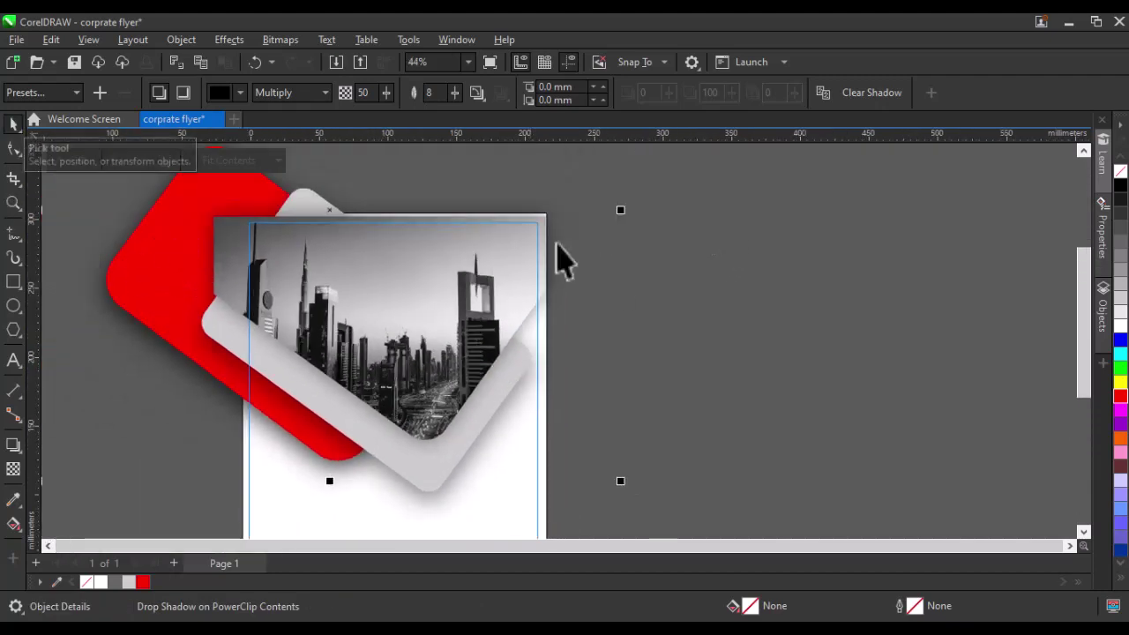
pyautogui.click(953, 288)
pyautogui.scroll(-3, 847, 326)
pyautogui.scroll(2, 744, 404)
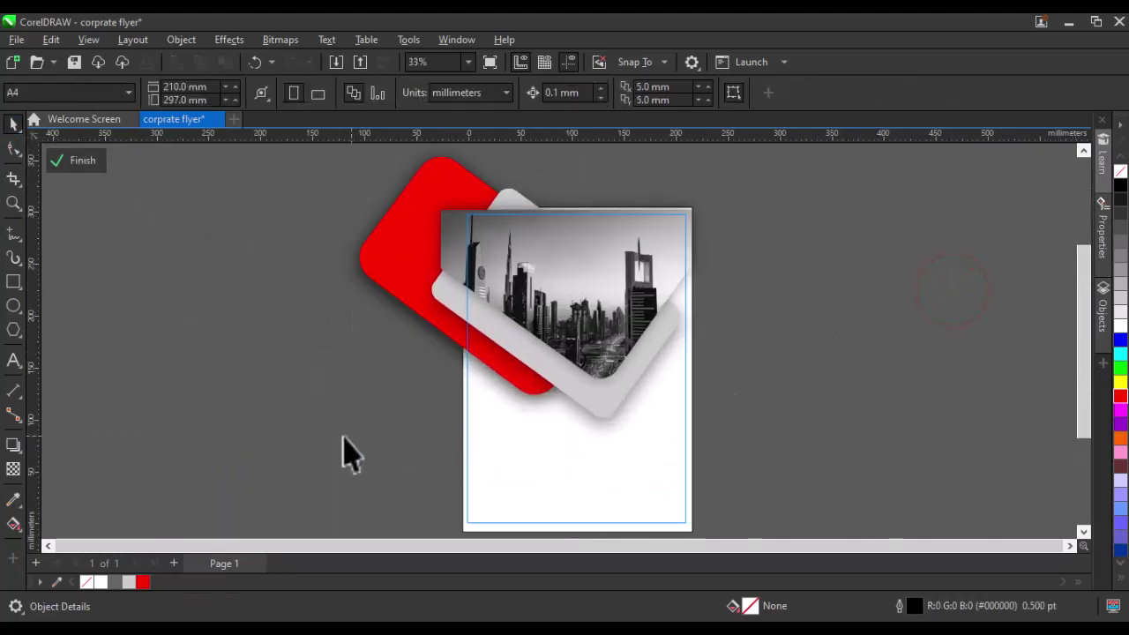
# Step: Type CORPRATE at the lower right, make it Arial Bold and enlarge it to 29.13 pt
pyautogui.click(13, 360)
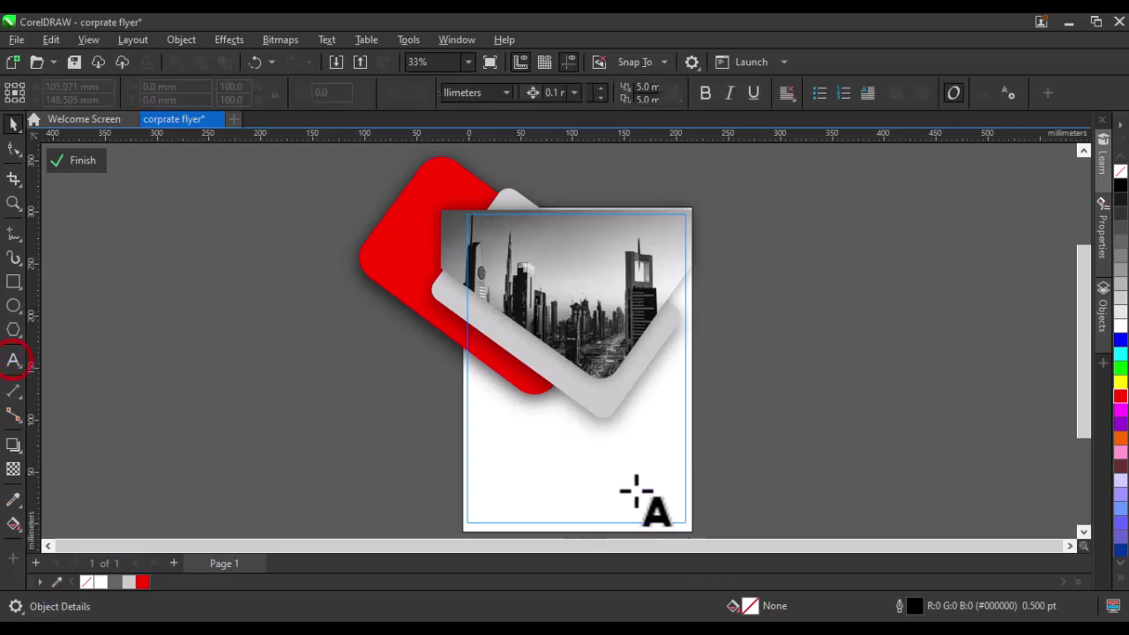
pyautogui.click(606, 477)
pyautogui.write('CORPRATE')
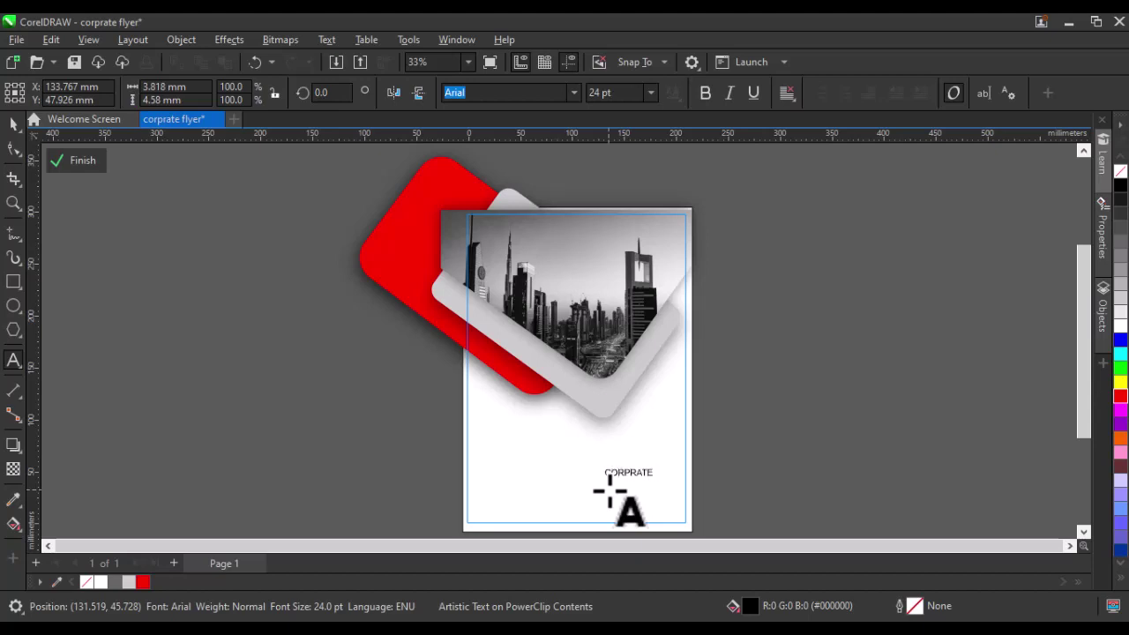
pyautogui.press('Escape')
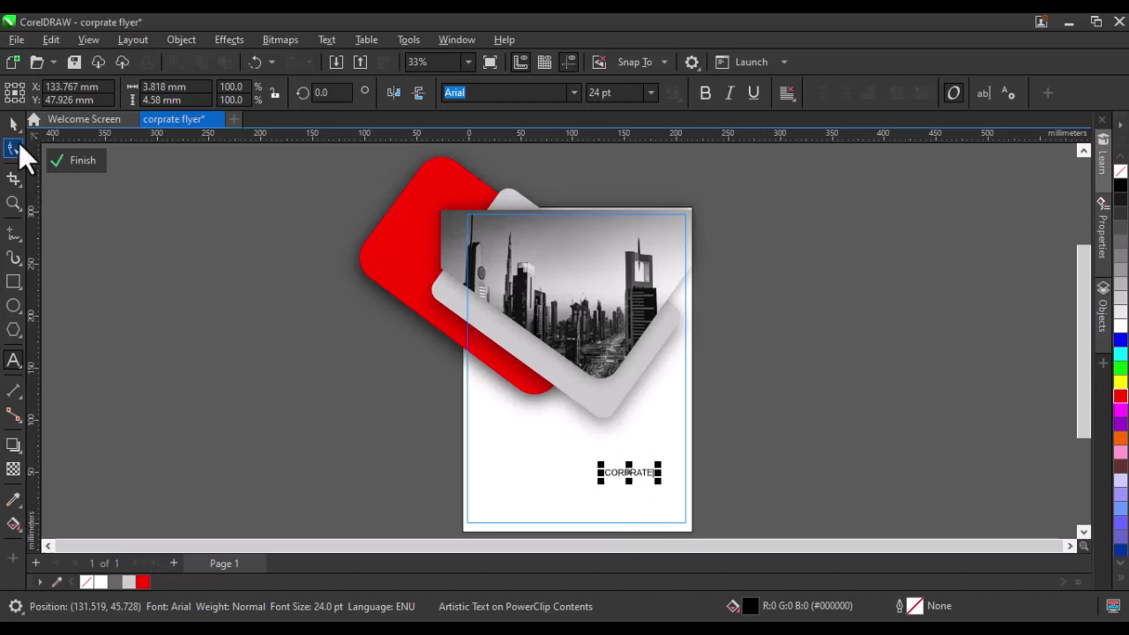
pyautogui.click(14, 121)
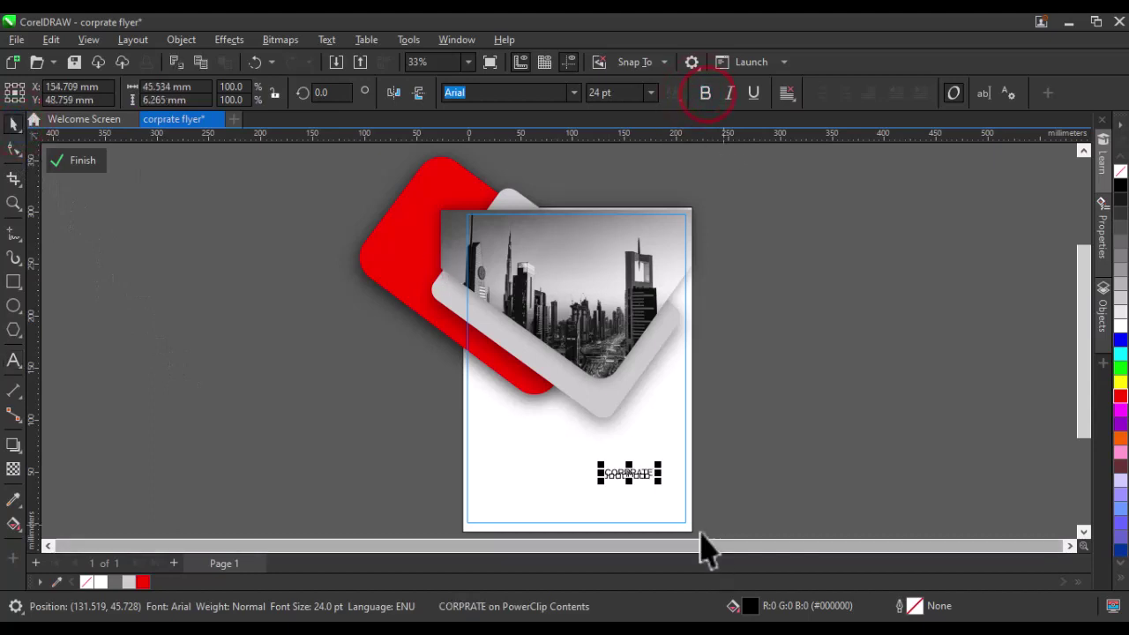
pyautogui.scroll(3, 687, 531)
pyautogui.click(705, 93)
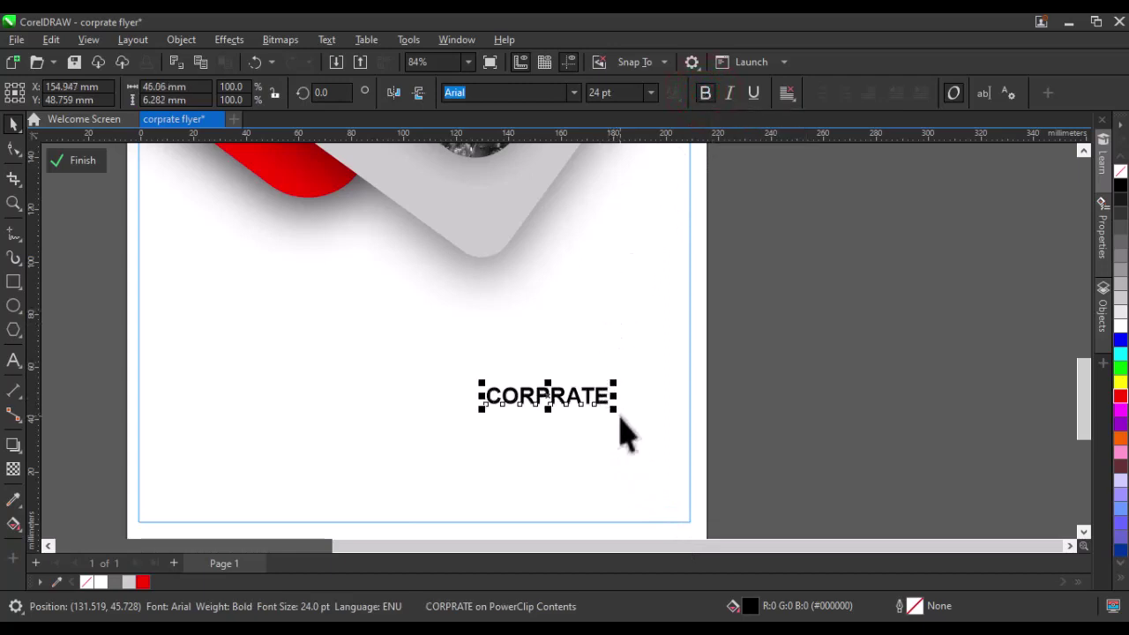
pyautogui.moveTo(614, 409)
pyautogui.mouseDown()
pyautogui.moveTo(650, 424)
pyautogui.moveTo(613, 438)
pyautogui.mouseUp()
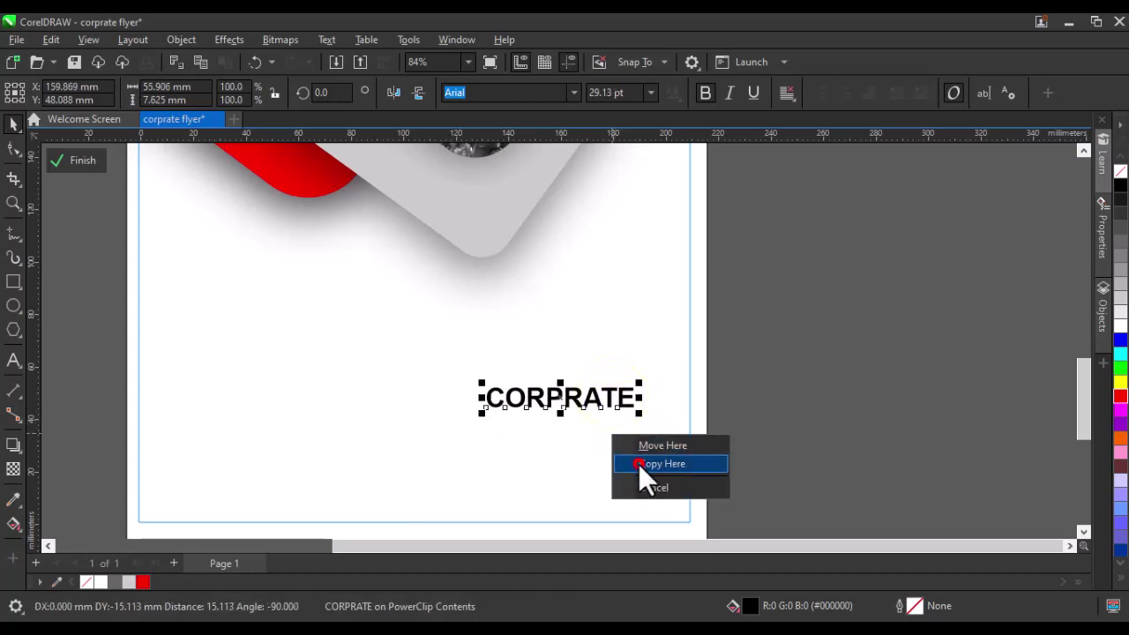
# Step: Copy CORPRATE below itself, retype it as DESIGN and enlarge it to 43.333 pt
pyautogui.click(638, 464)
pyautogui.doubleClick(615, 438)
pyautogui.doubleClick(615, 434)
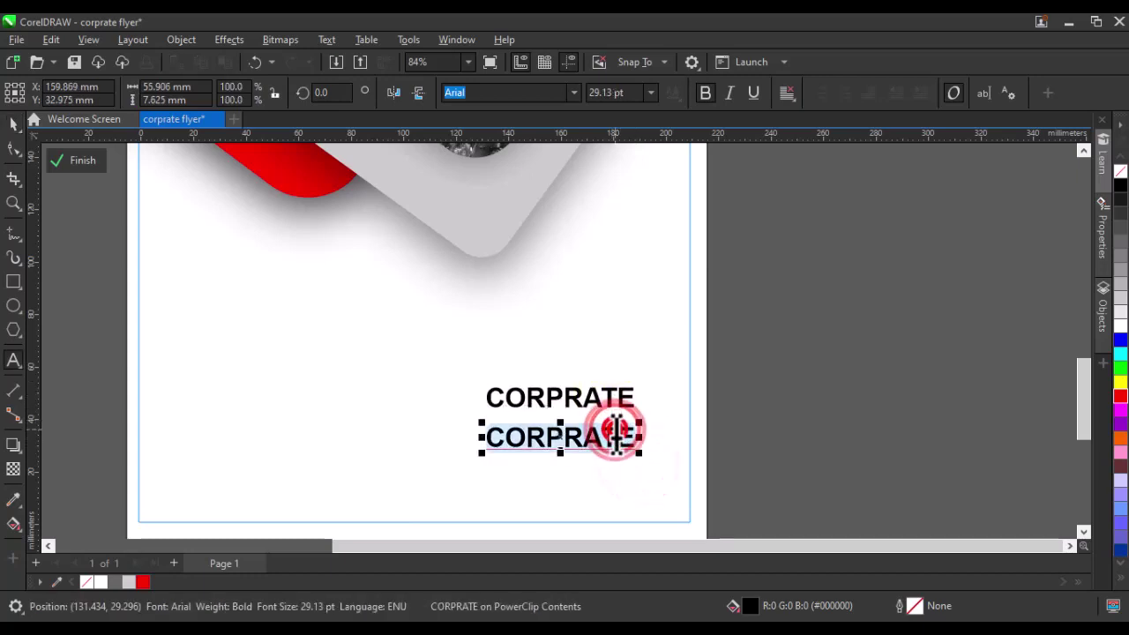
pyautogui.write('DESIGN')
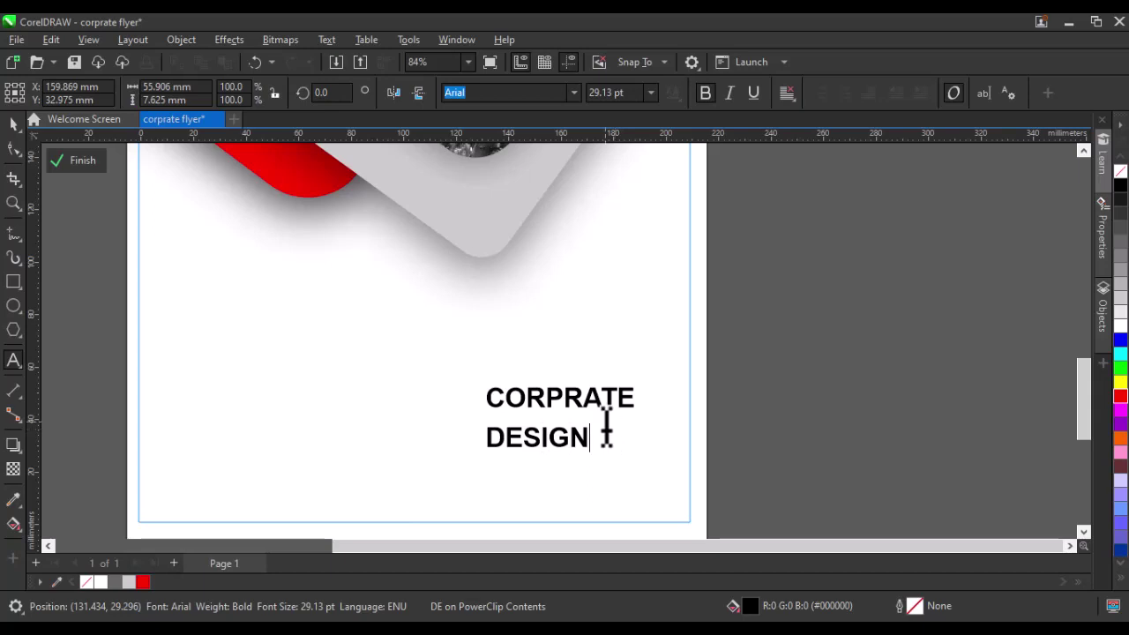
pyautogui.click(13, 128)
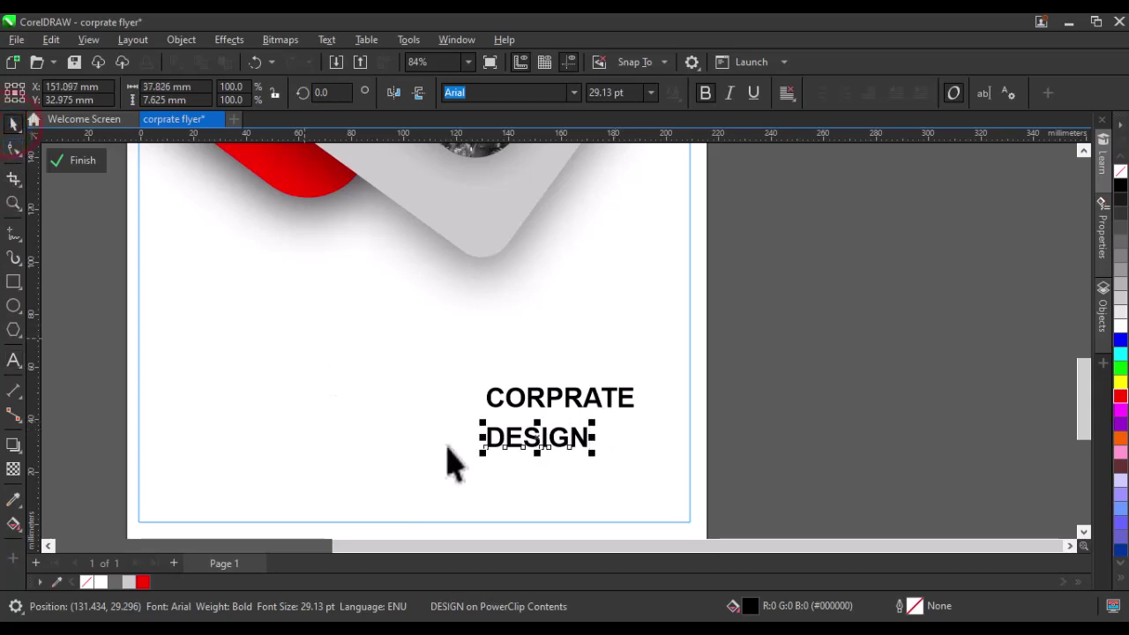
pyautogui.click(591, 450)
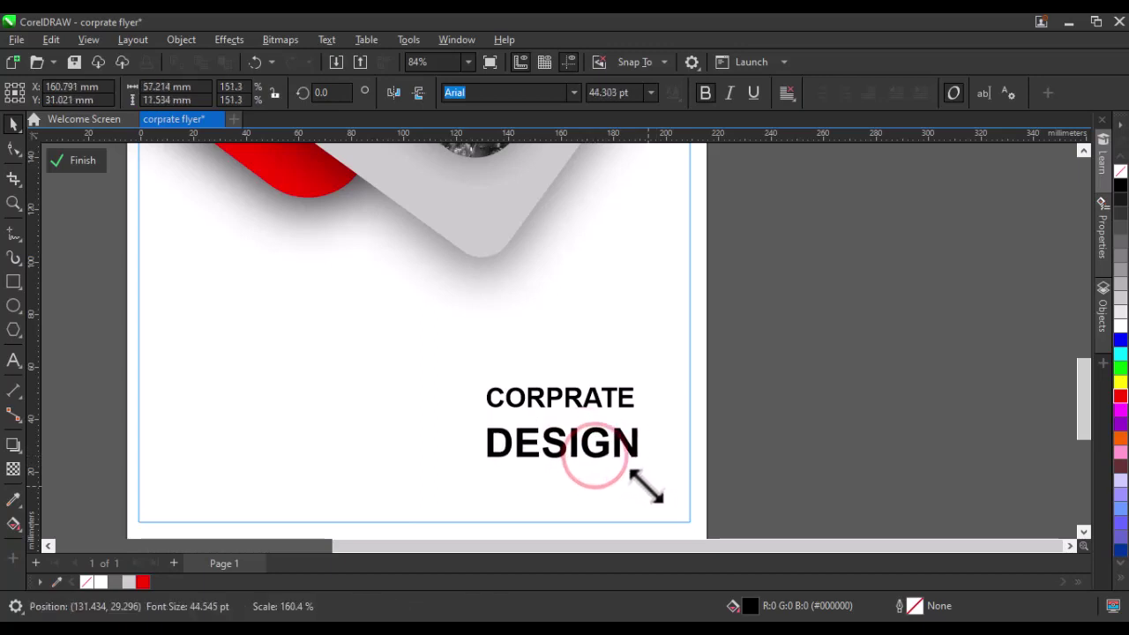
pyautogui.moveTo(593, 452); pyautogui.dragTo(647, 484)
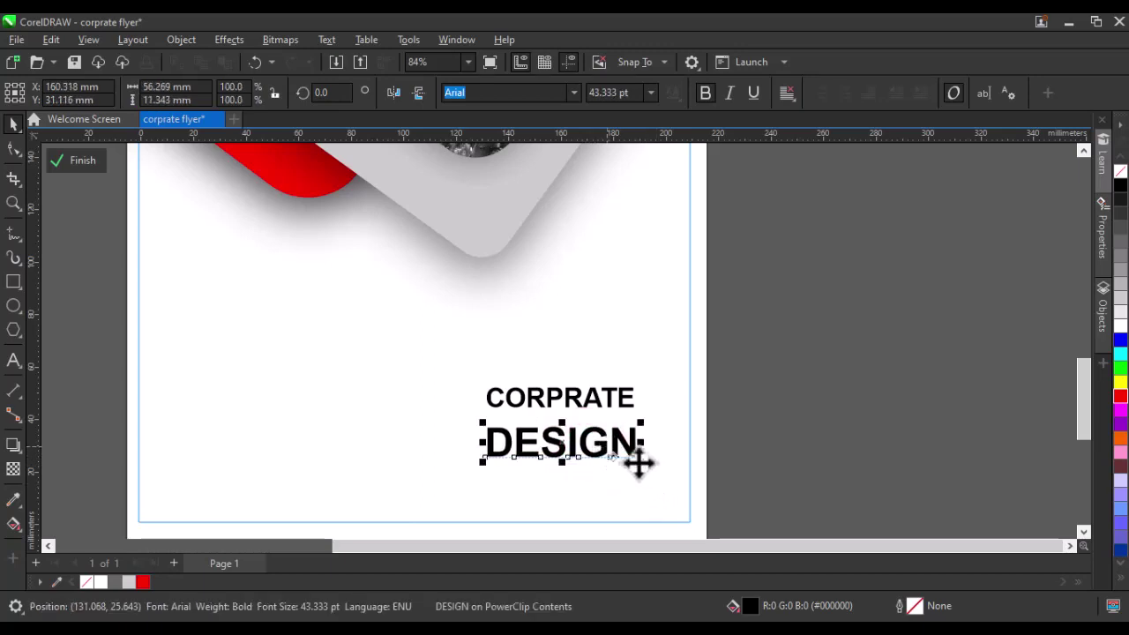
# Step: Colour DESIGN red, set CORPRATE in Roboto and move it closer to DESIGN
pyautogui.click(1121, 399)
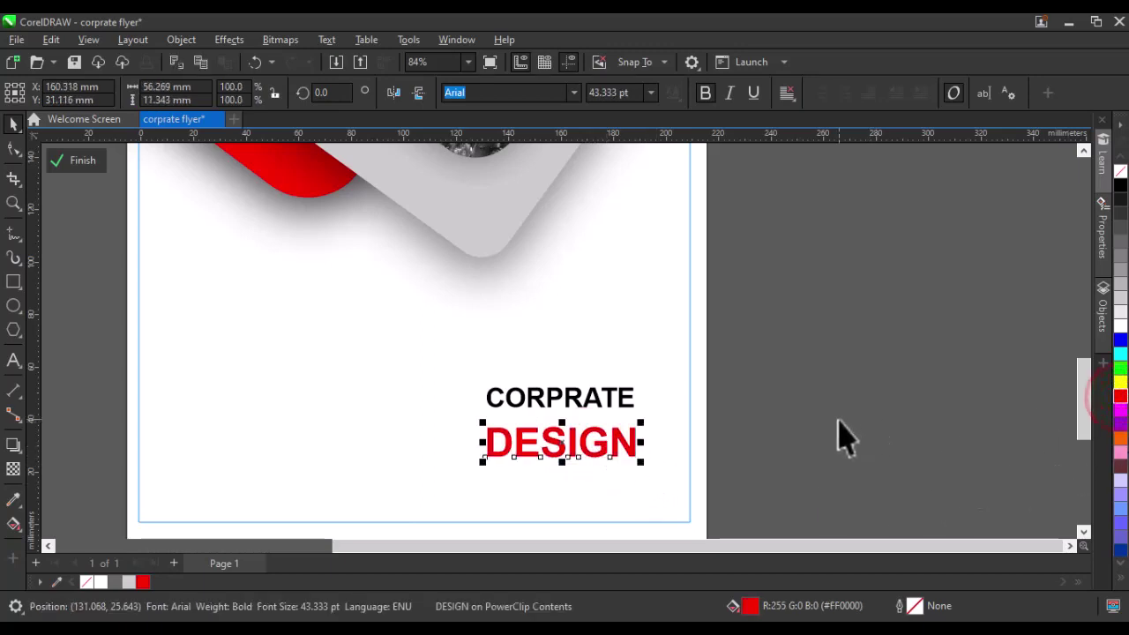
pyautogui.click(840, 424)
pyautogui.click(591, 404)
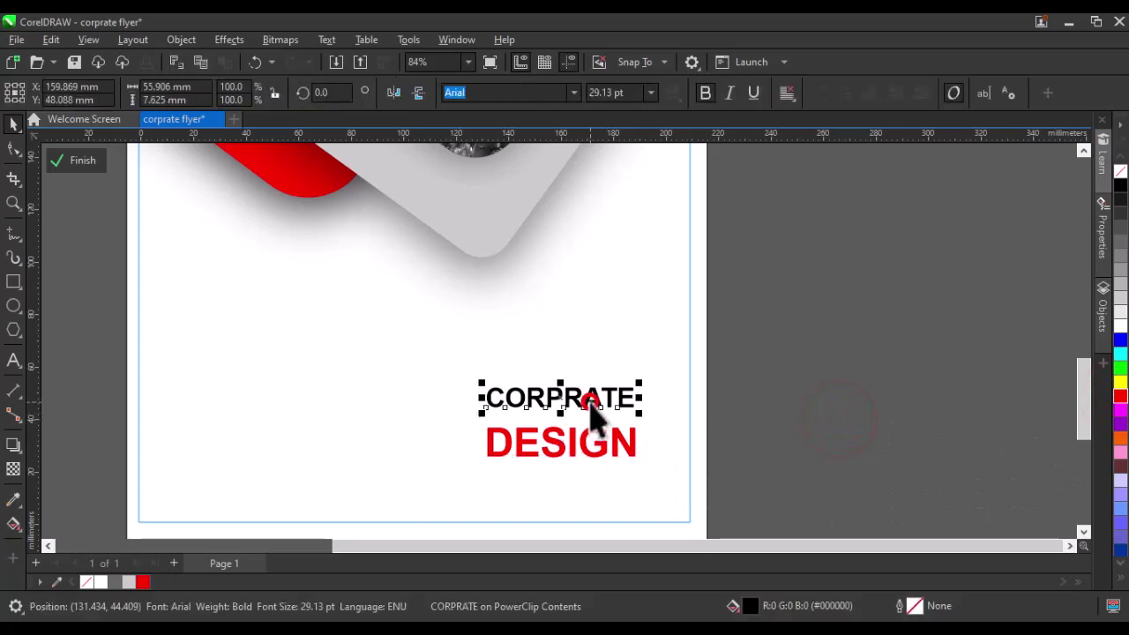
pyautogui.moveTo(590, 407); pyautogui.dragTo(604, 445)
pyautogui.write('Roboto')
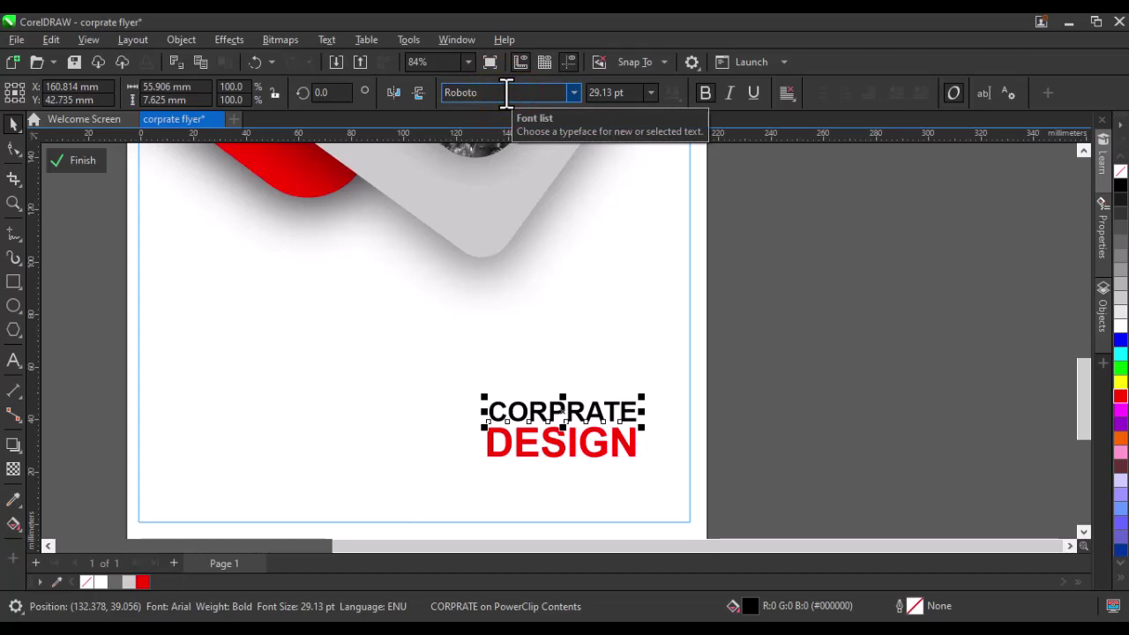
pyautogui.press('Return')
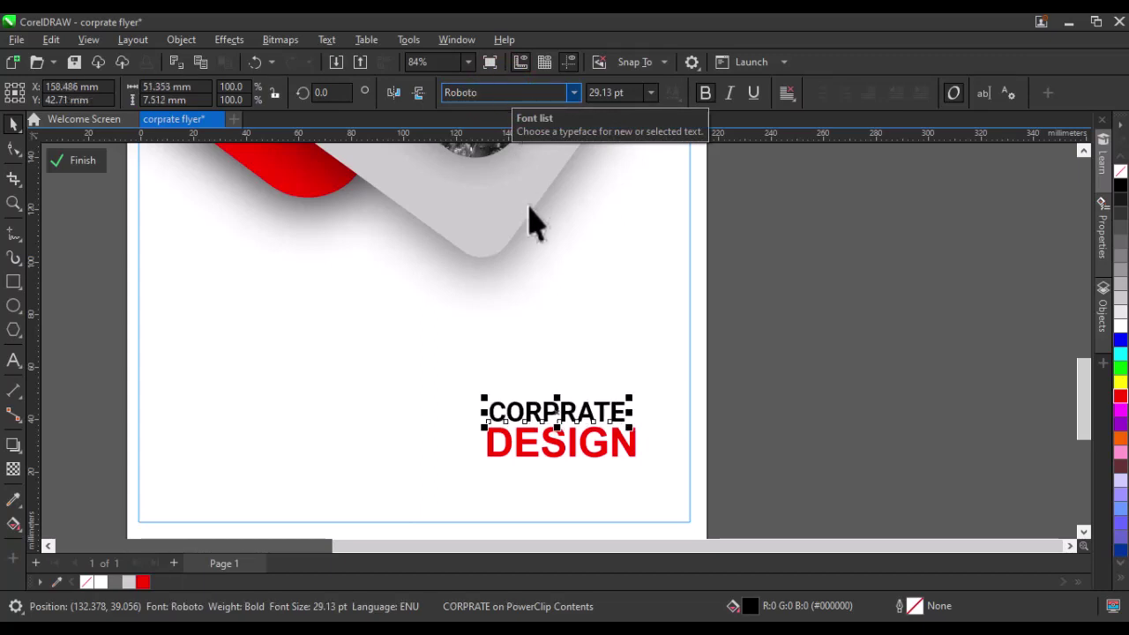
pyautogui.click(559, 455)
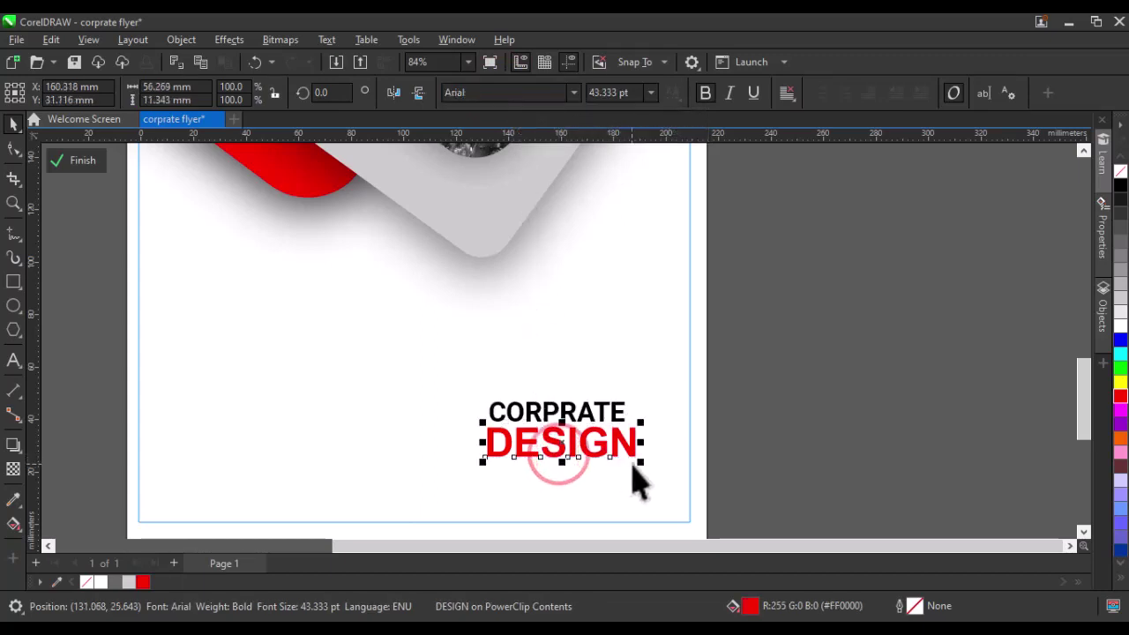
pyautogui.moveTo(641, 460); pyautogui.dragTo(635, 466)
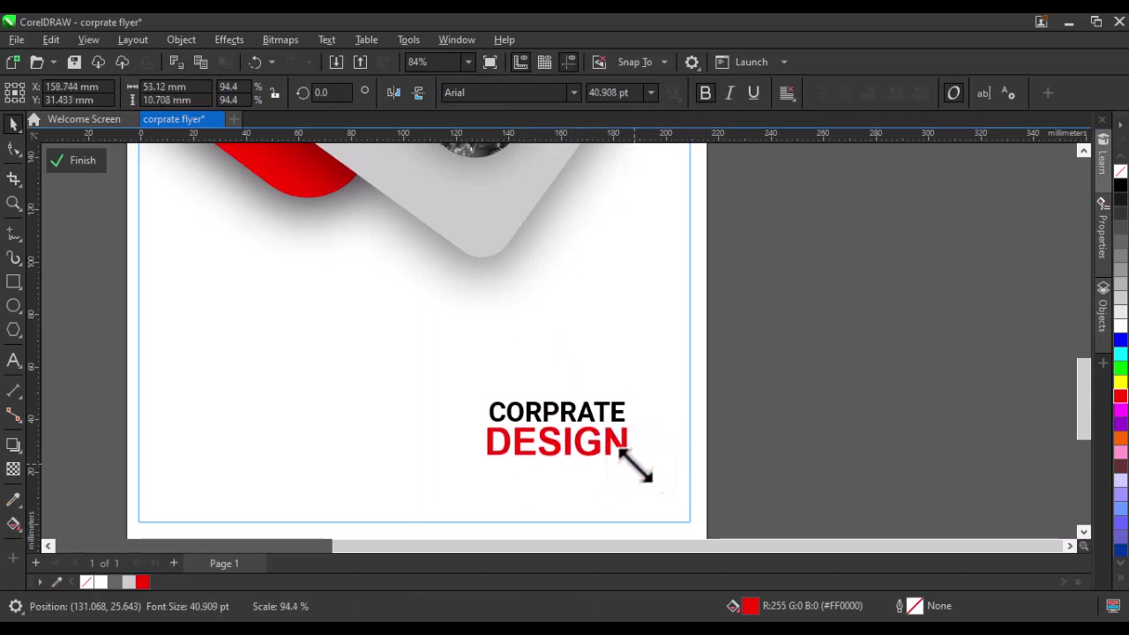
# Step: Scale both title lines together to 59.711 mm wide and reposition the block
pyautogui.moveTo(853, 312); pyautogui.dragTo(459, 503)
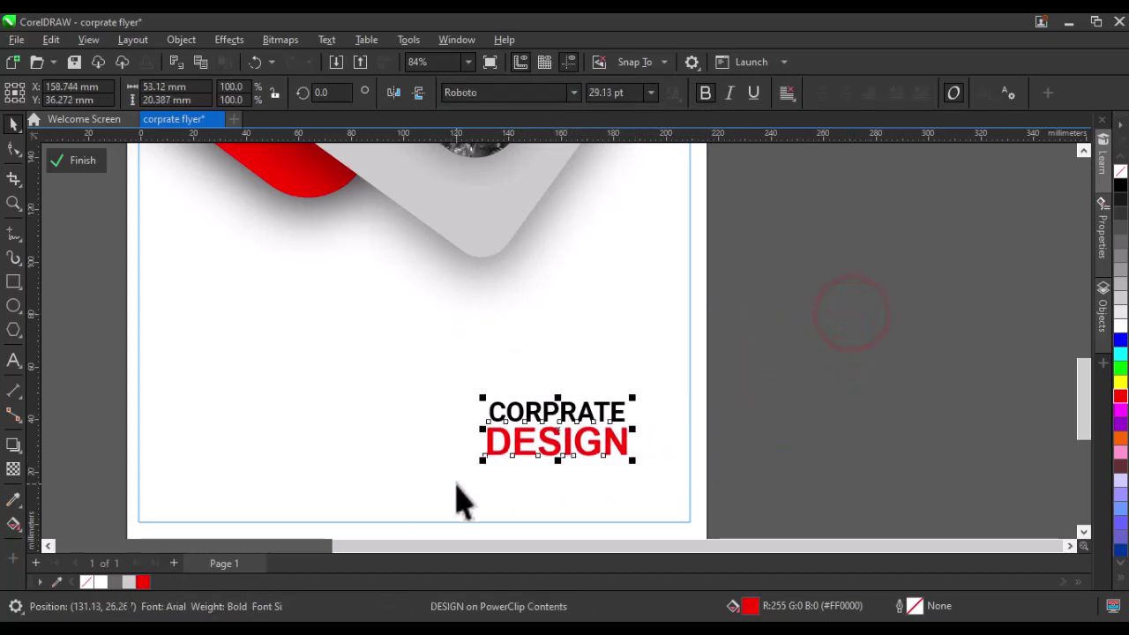
pyautogui.moveTo(556, 430); pyautogui.dragTo(569, 450)
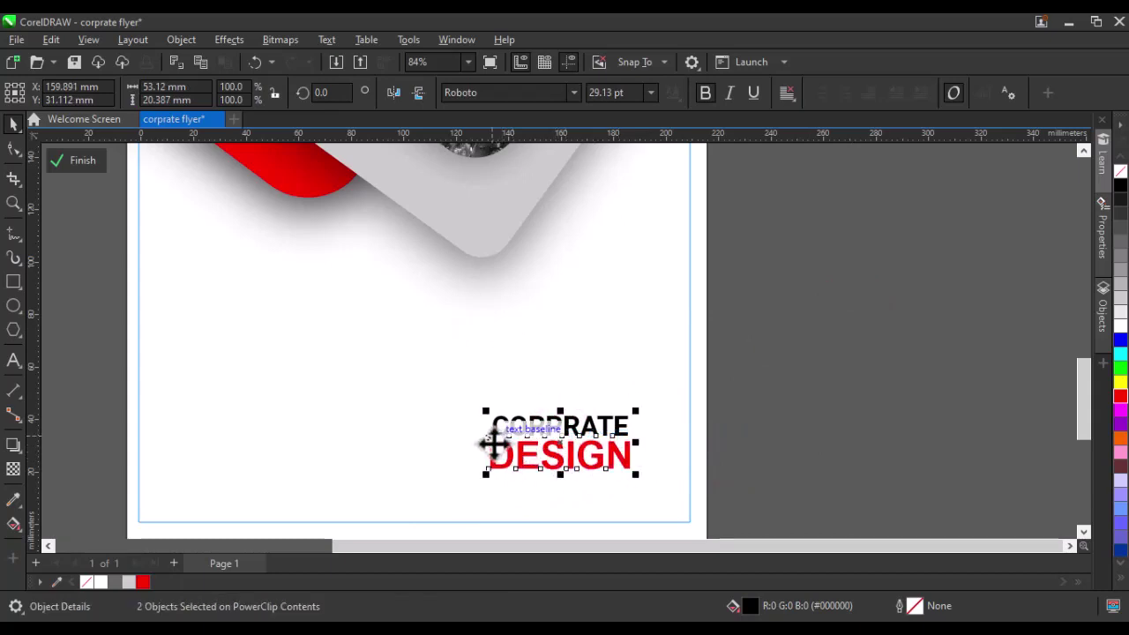
pyautogui.moveTo(486, 474); pyautogui.dragTo(467, 482)
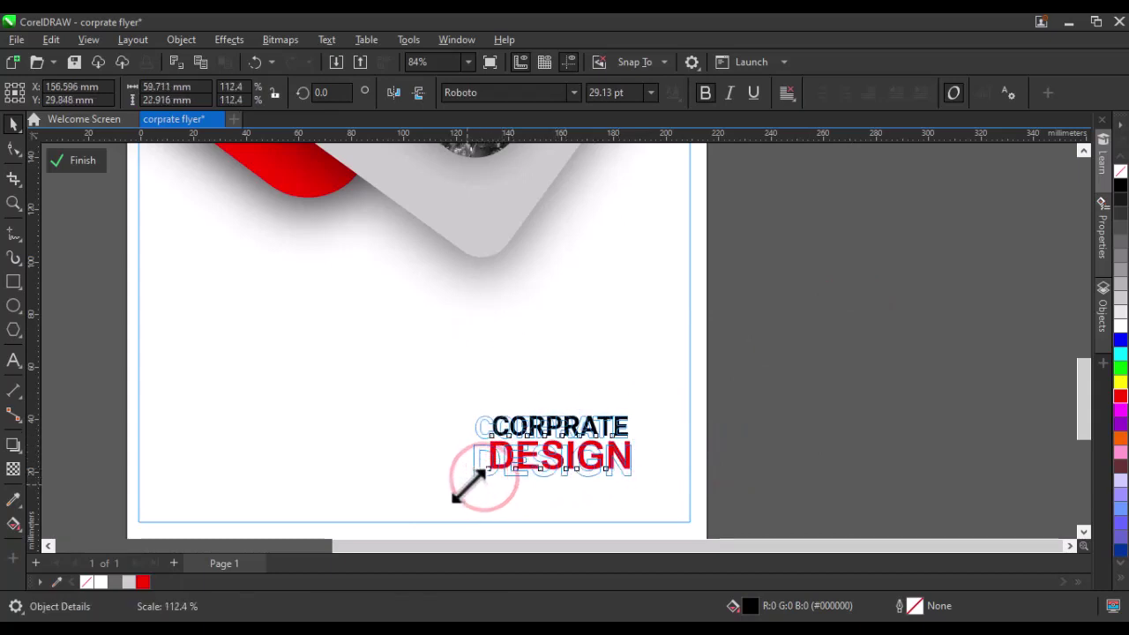
pyautogui.moveTo(548, 458); pyautogui.dragTo(561, 454)
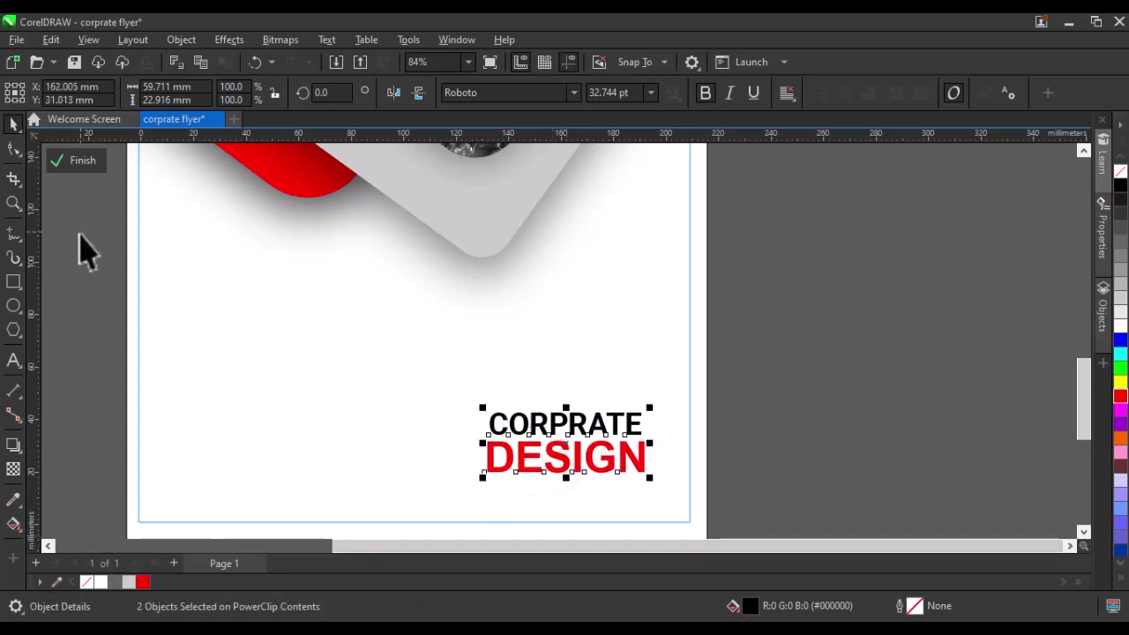
# Step: Copy CORPRATE to the bottom-left corner and retype it as COMPANY LOGO
pyautogui.scroll(-1, 700, 463)
pyautogui.scroll(-1, 700, 433)
pyautogui.click(838, 388)
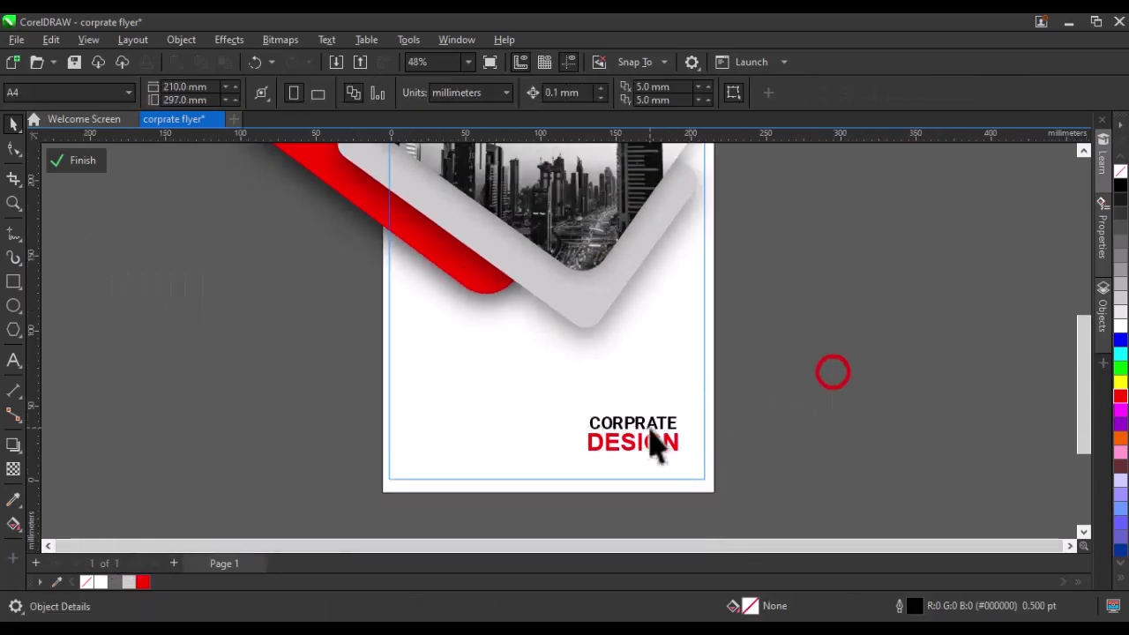
pyautogui.click(653, 426)
pyautogui.moveTo(653, 425)
pyautogui.mouseDown()
pyautogui.moveTo(467, 449)
pyautogui.moveTo(476, 468)
pyautogui.mouseUp()
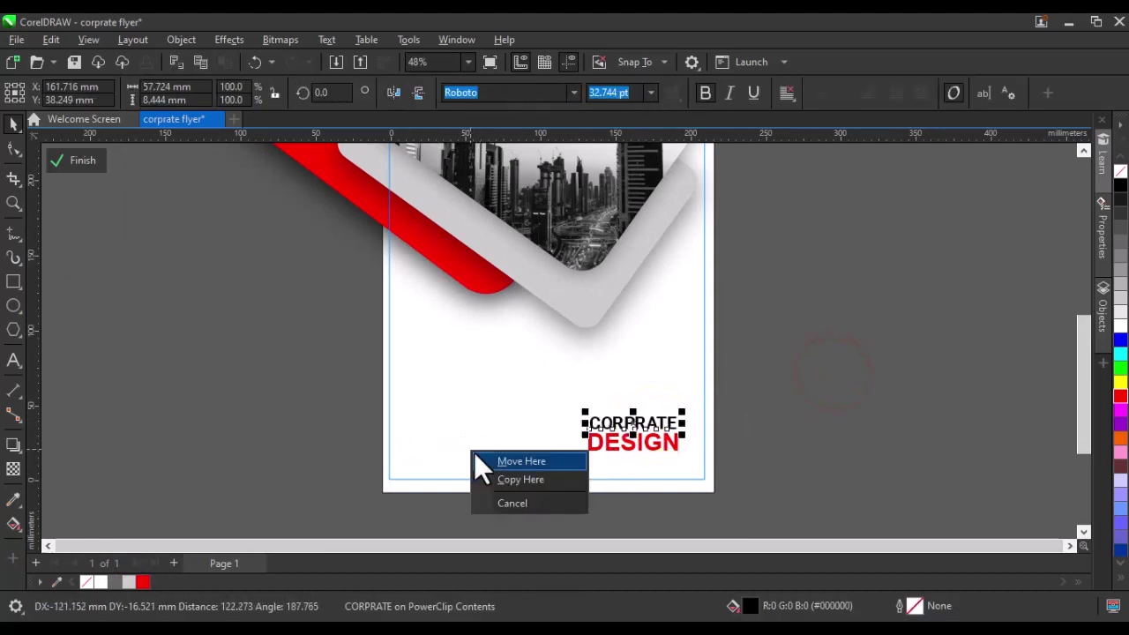
pyautogui.click(541, 481)
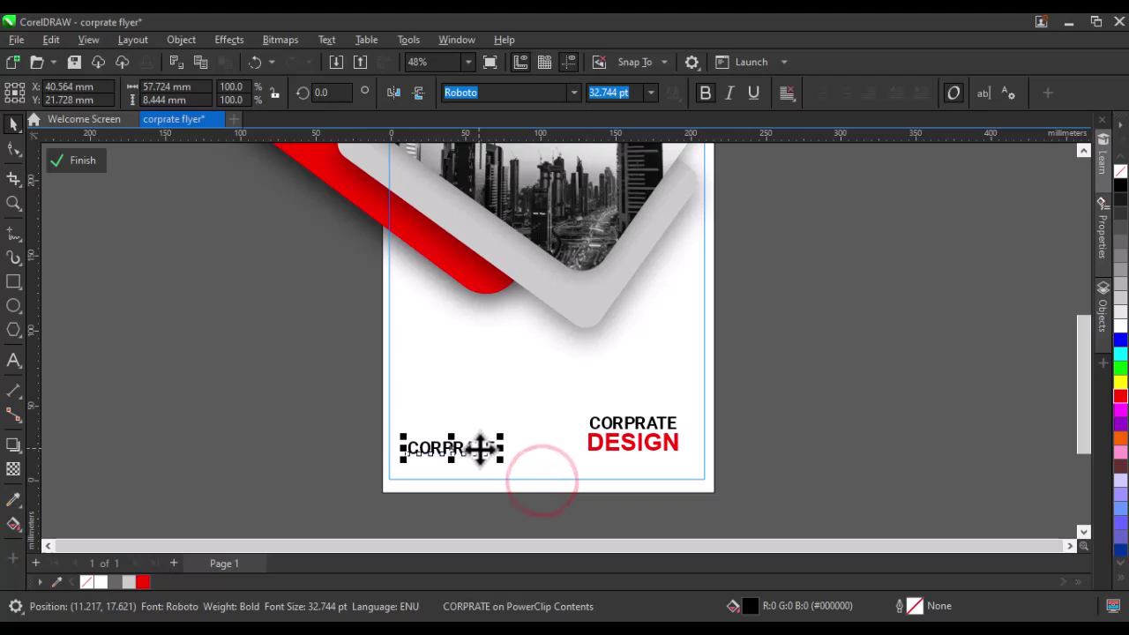
pyautogui.doubleClick(479, 448)
pyautogui.doubleClick(480, 448)
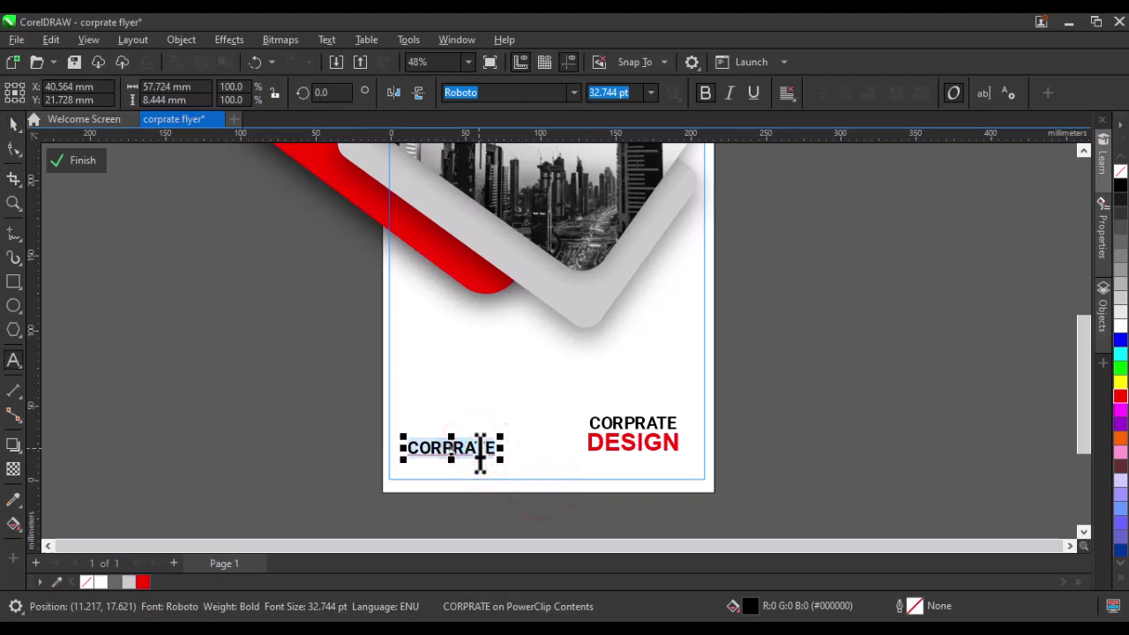
pyautogui.write('CO')
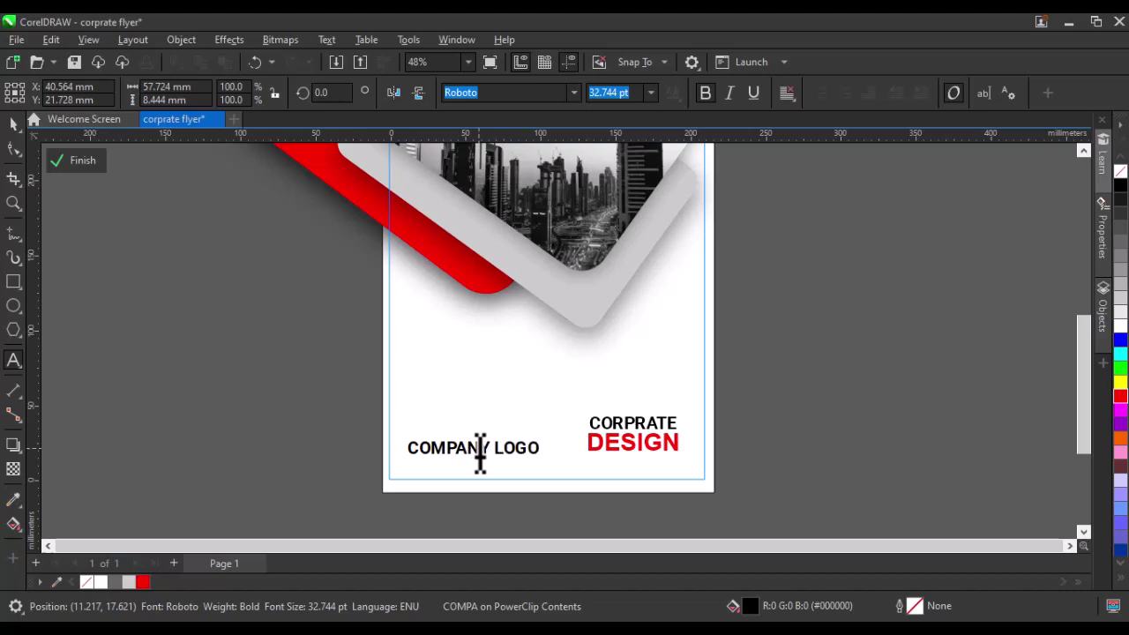
pyautogui.press('Escape')
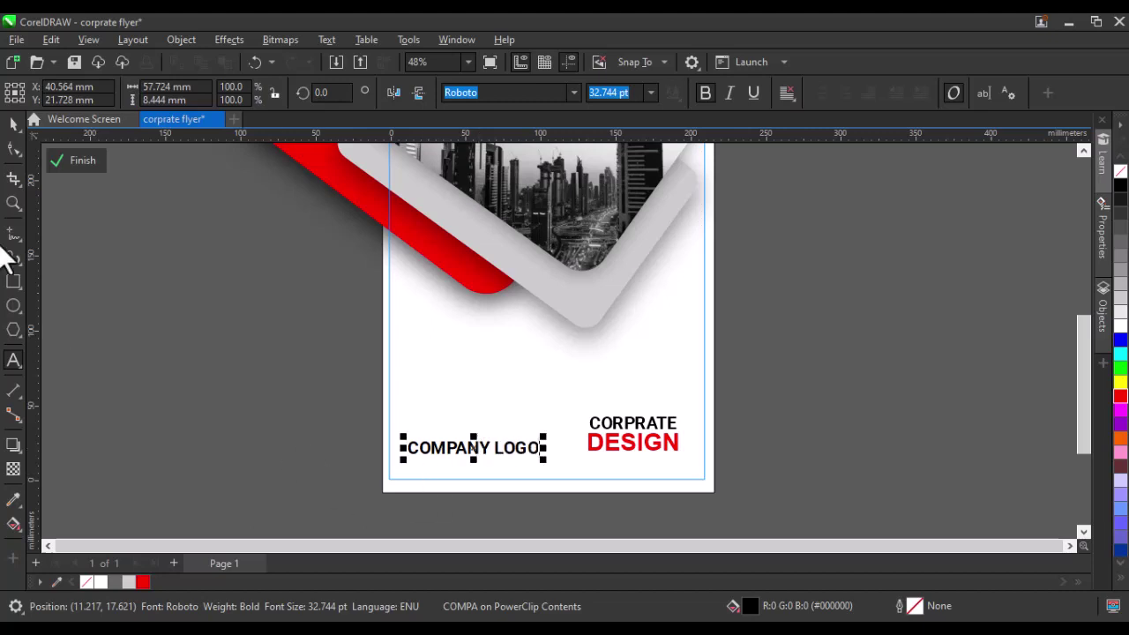
# Step: Make COMPANY LOGO bold at 12.4 pt and position it bottom-left
pyautogui.click(21, 127)
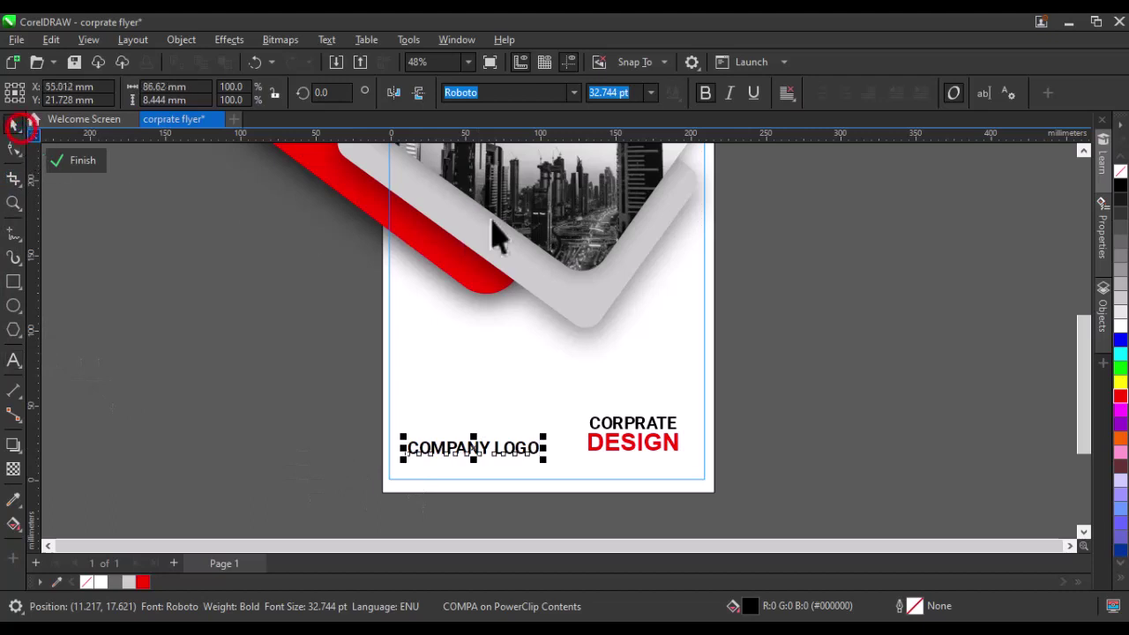
pyautogui.click(705, 92)
pyautogui.moveTo(545, 453); pyautogui.dragTo(545, 451)
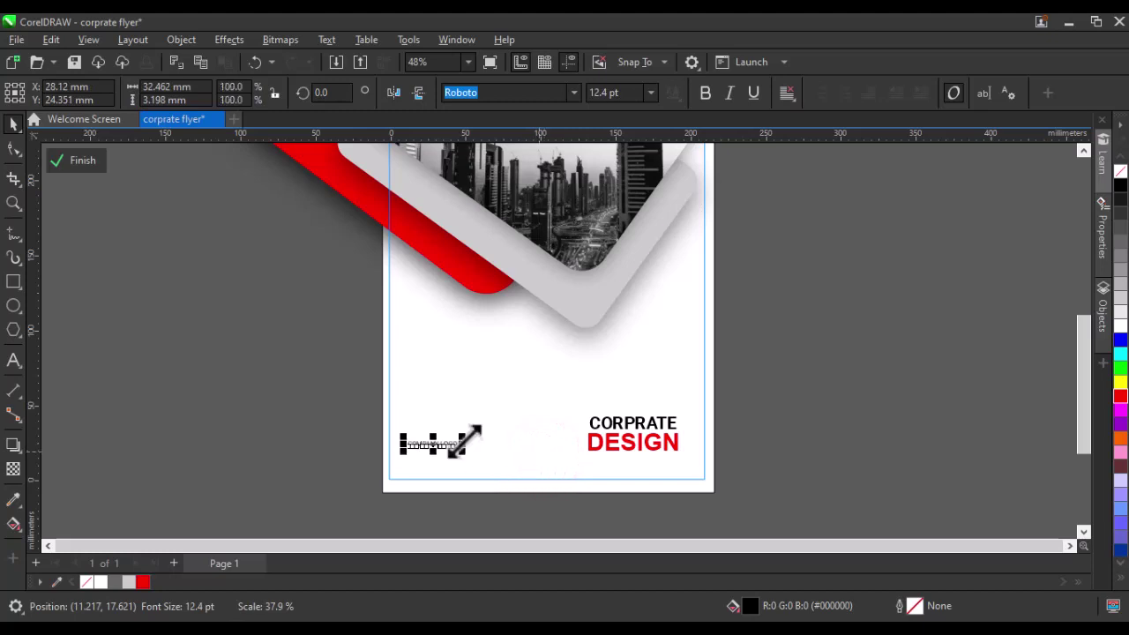
pyautogui.scroll(2, 459, 439)
pyautogui.scroll(1, 432, 454)
pyautogui.moveTo(427, 454); pyautogui.dragTo(469, 465)
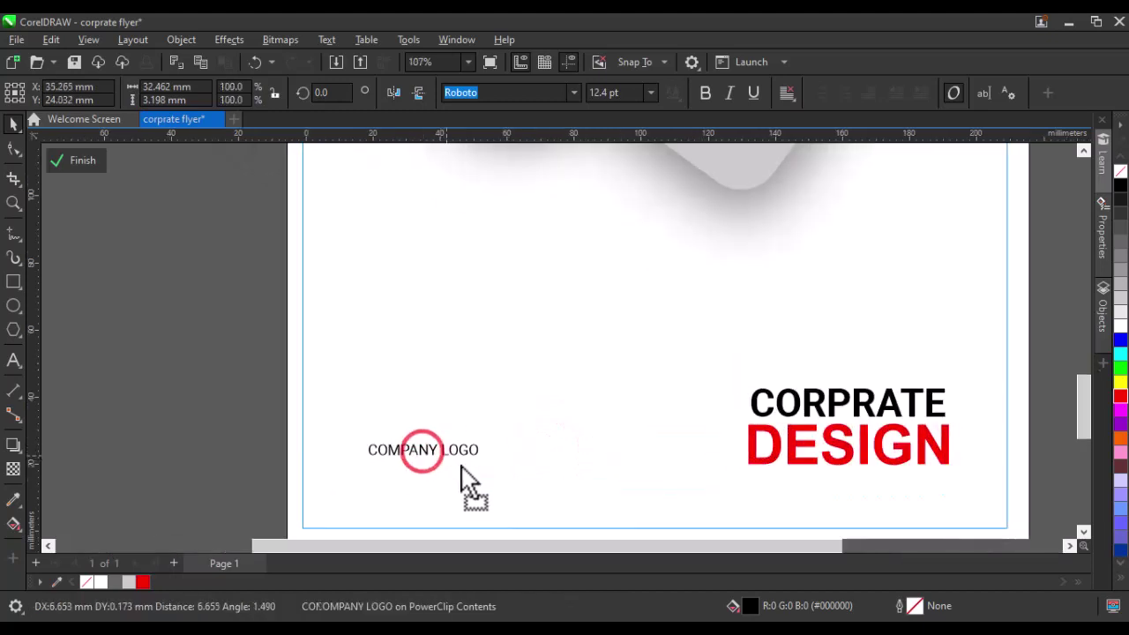
pyautogui.click(706, 93)
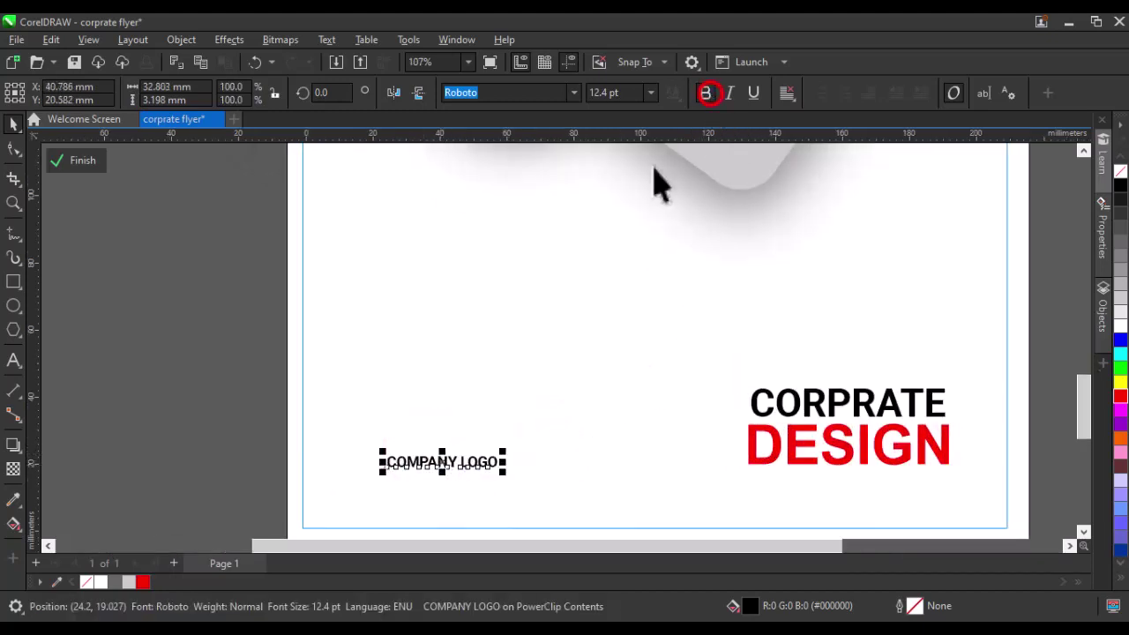
pyautogui.moveTo(483, 462); pyautogui.dragTo(497, 464)
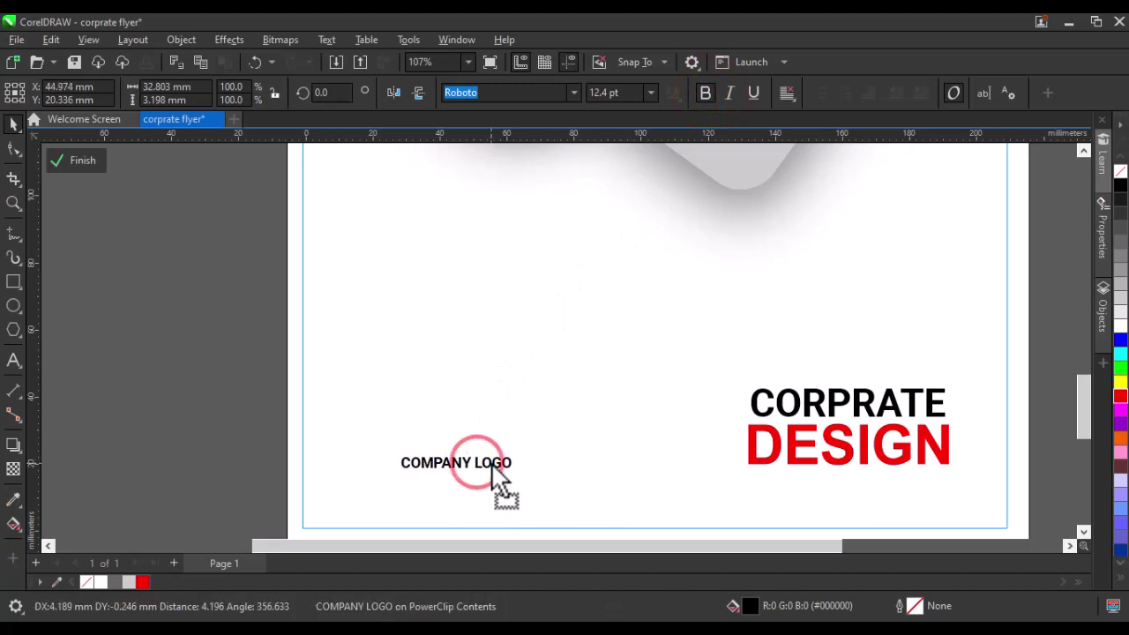
# Step: Draw a small box left of COMPANY LOGO and round its corners
pyautogui.click(15, 280)
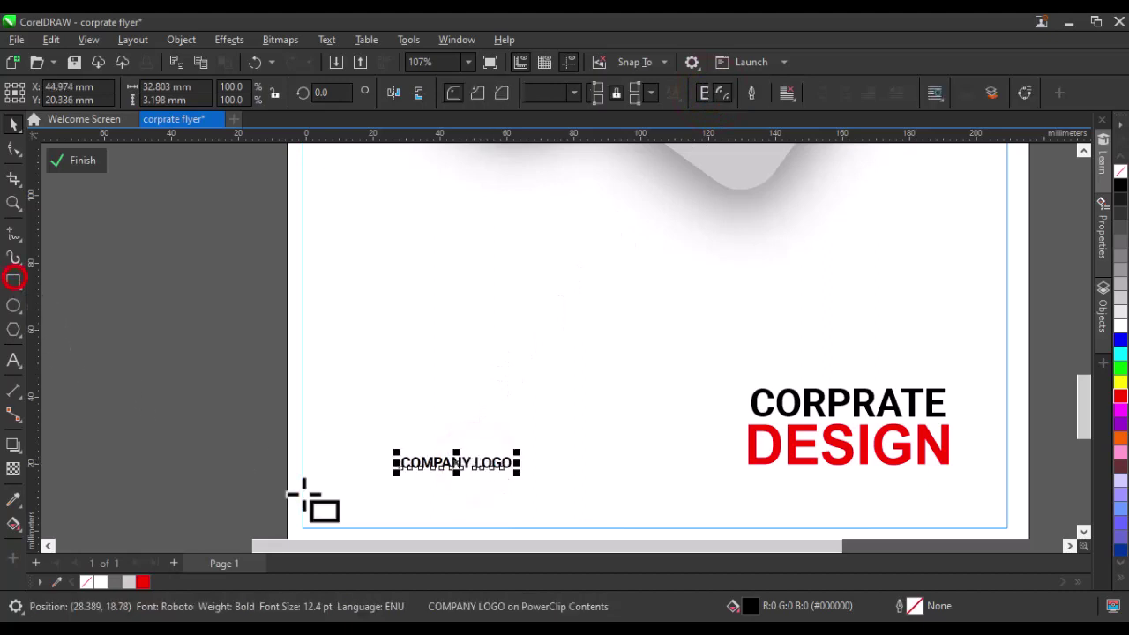
pyautogui.moveTo(330, 438); pyautogui.dragTo(364, 466)
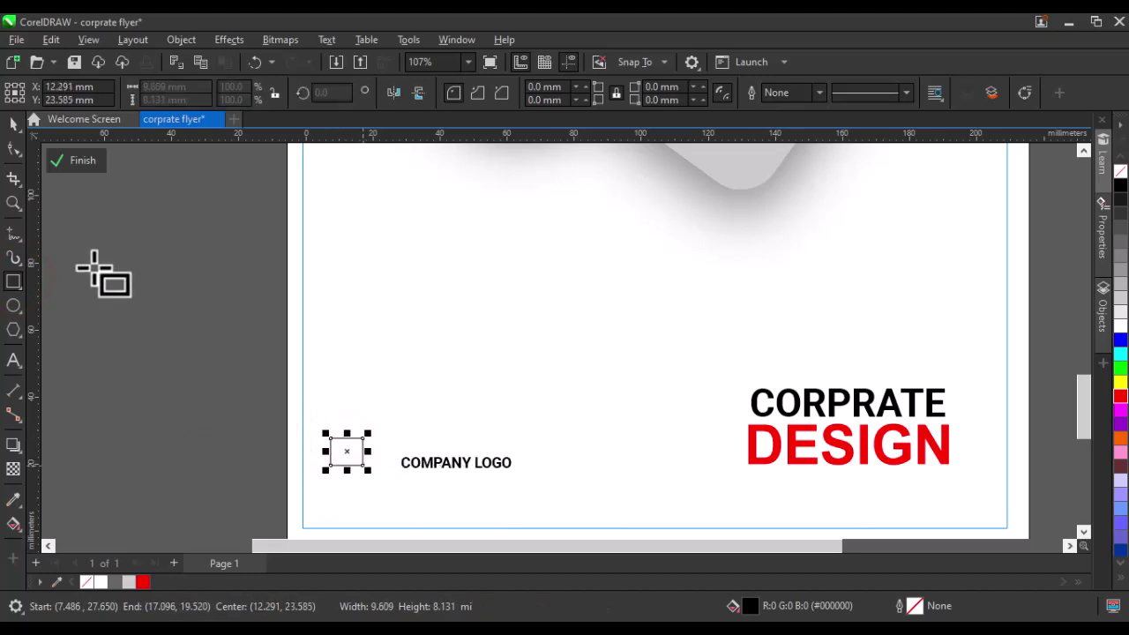
pyautogui.click(15, 147)
pyautogui.scroll(3, 322, 467)
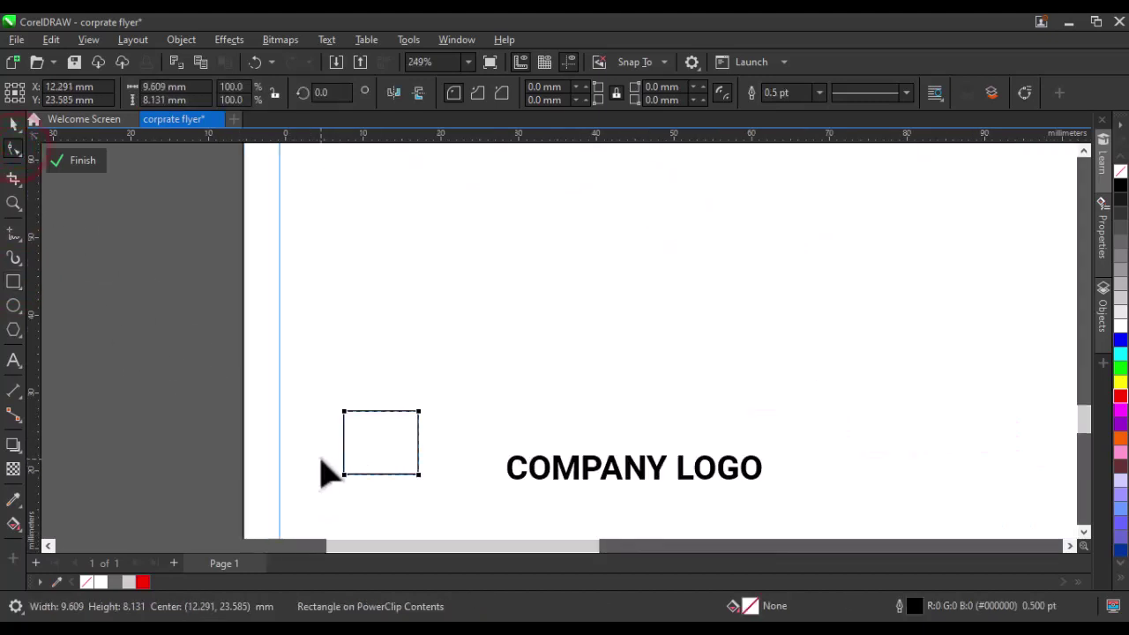
pyautogui.moveTo(345, 411); pyautogui.dragTo(350, 441)
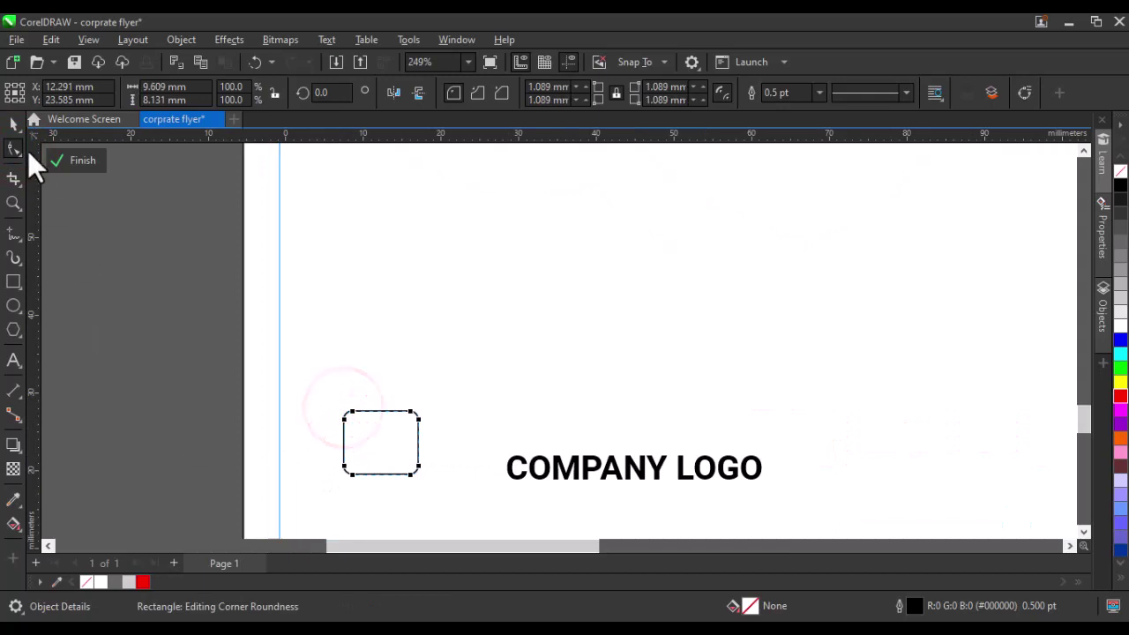
# Step: Duplicate the rounded box twice, shrinking the copies into a three-square cluster
pyautogui.click(14, 125)
pyautogui.hotkey('ctrl', 'd')
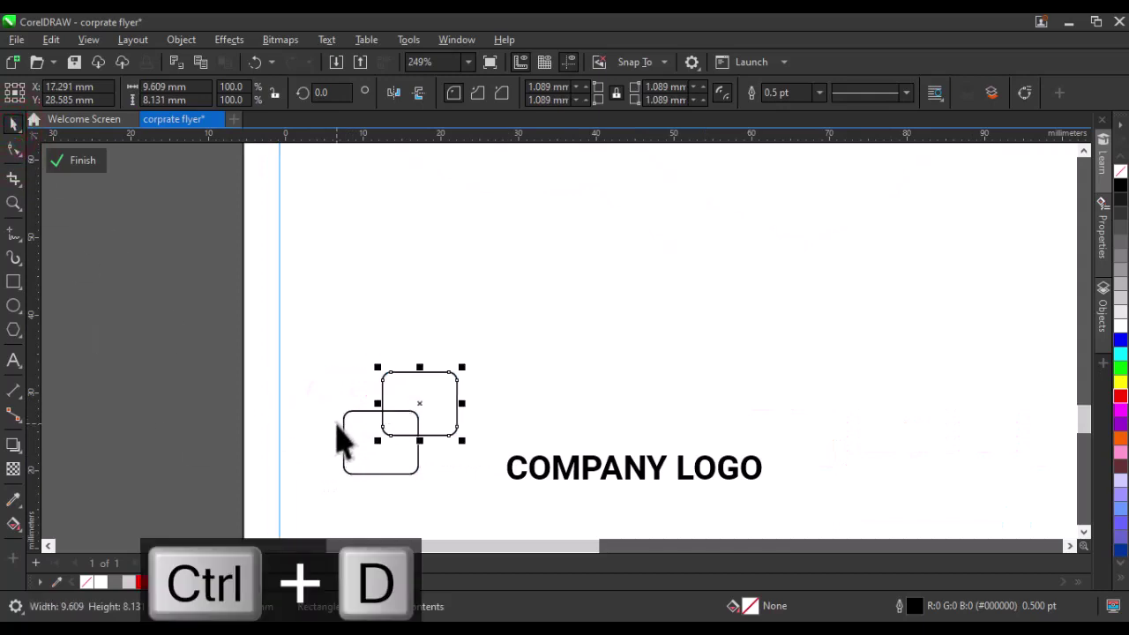
pyautogui.moveTo(429, 408); pyautogui.dragTo(434, 459)
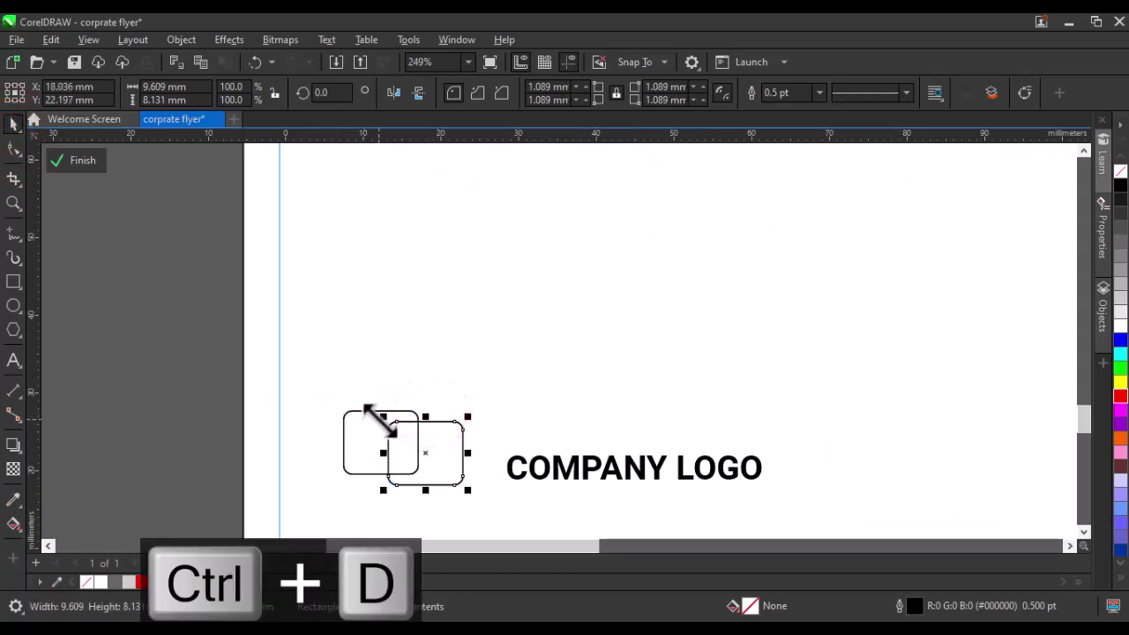
pyautogui.moveTo(382, 418); pyautogui.dragTo(452, 479)
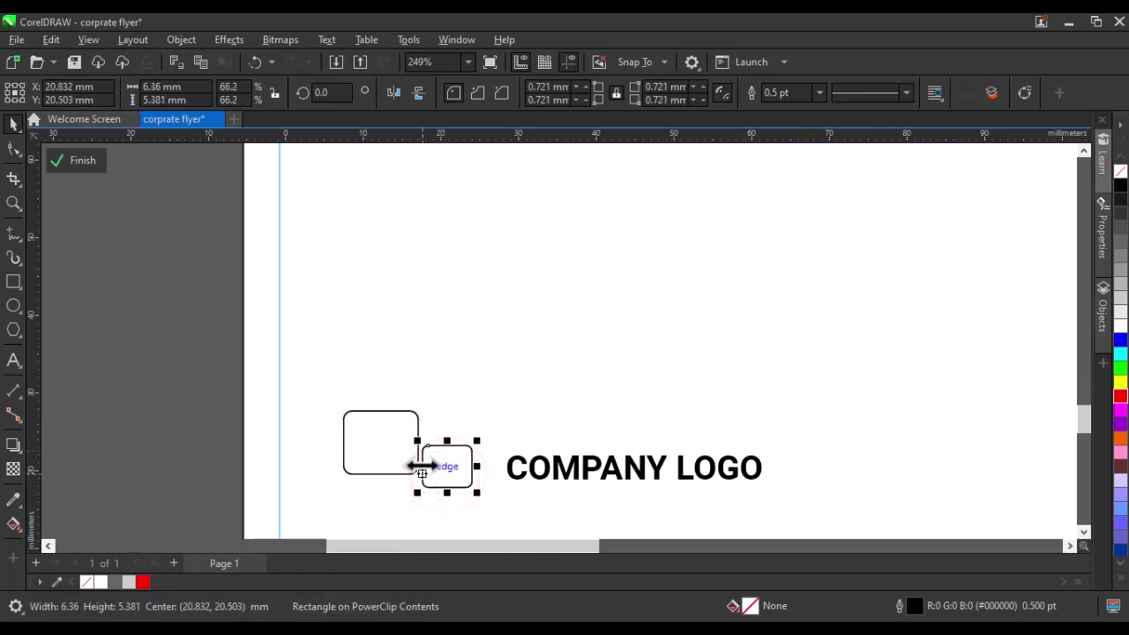
pyautogui.hotkey('ctrl', 'd')
pyautogui.moveTo(422, 467)
pyautogui.mouseDown()
pyautogui.moveTo(519, 499)
pyautogui.moveTo(363, 509)
pyautogui.mouseUp()
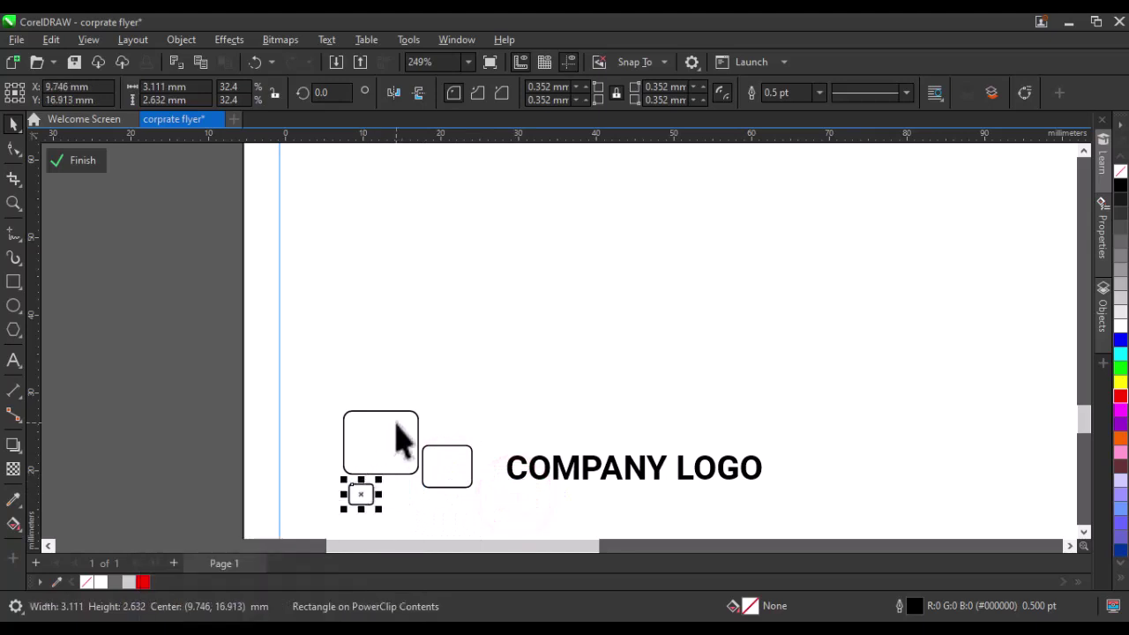
pyautogui.scroll(-2, 401, 445)
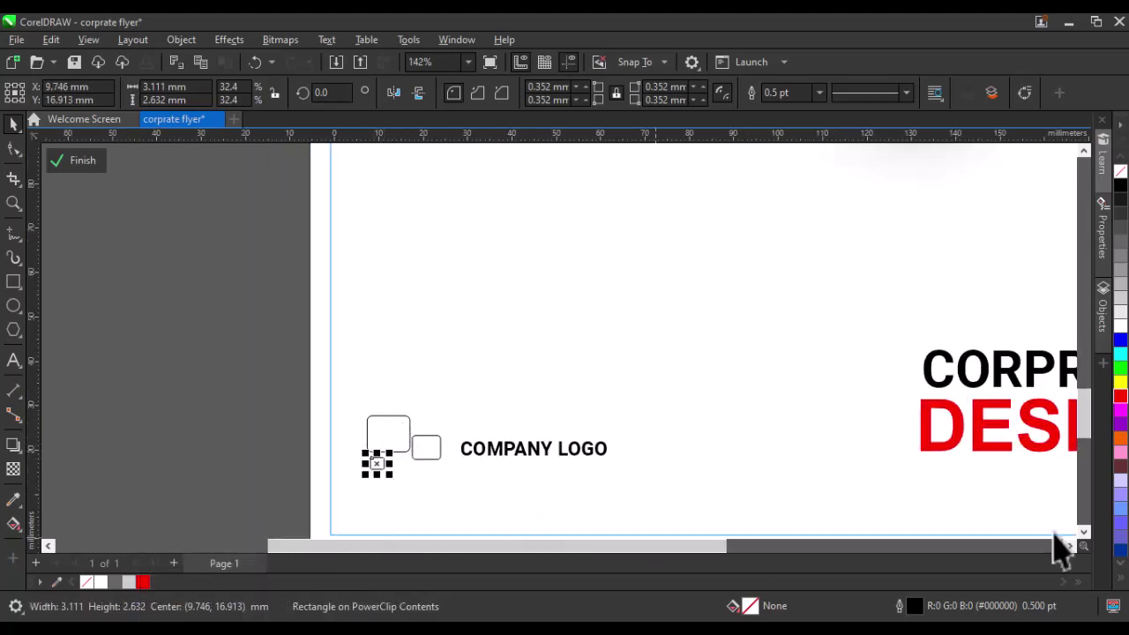
# Step: Fill all three logo squares red and remove their outlines
pyautogui.moveTo(242, 345); pyautogui.dragTo(455, 503)
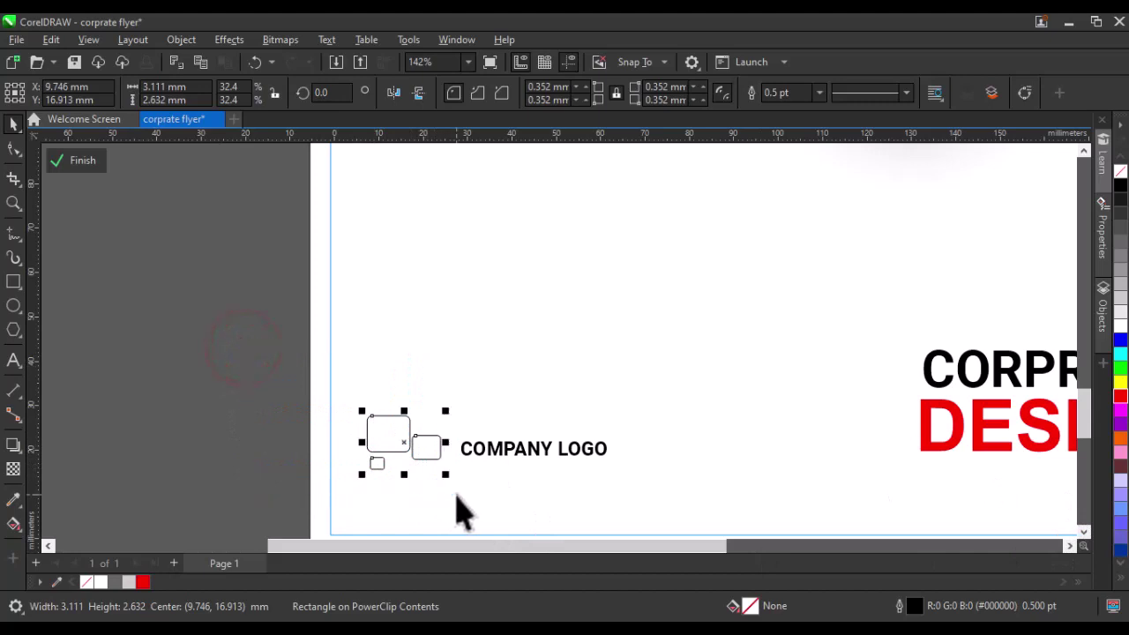
pyautogui.click(144, 583)
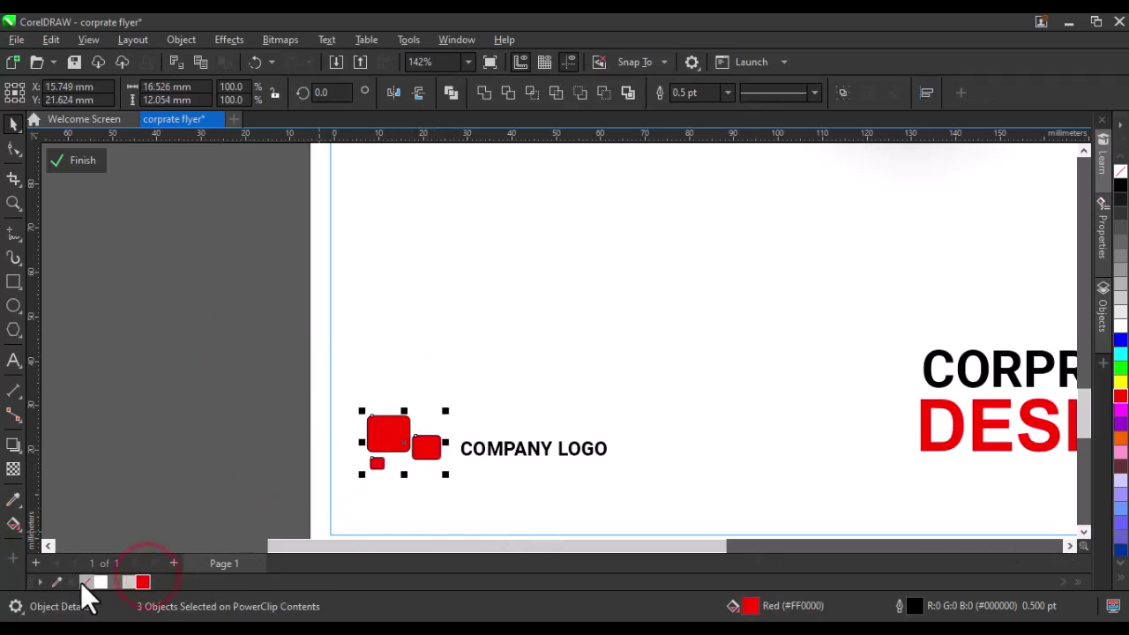
pyautogui.rightClick(84, 582)
pyautogui.click(184, 514)
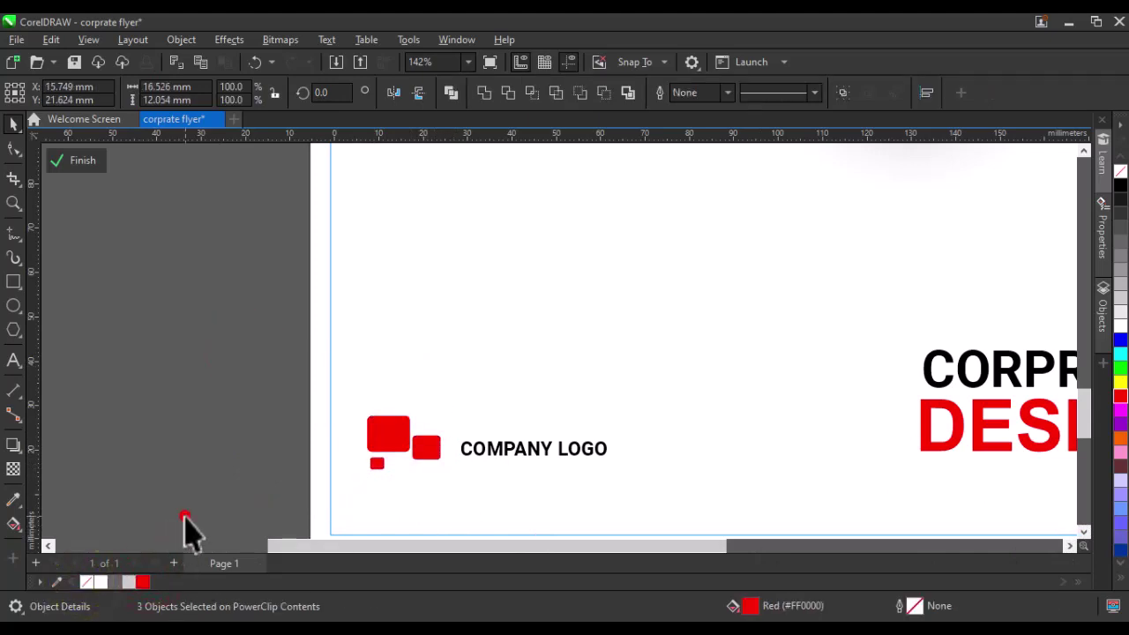
pyautogui.scroll(-2, 265, 524)
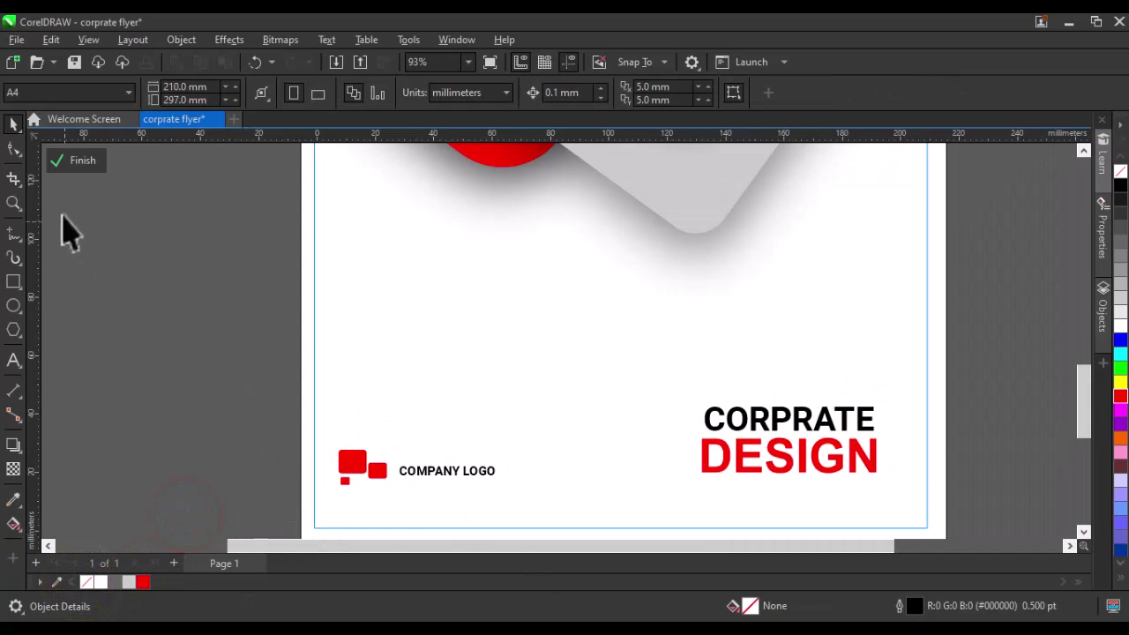
# Step: Finish PowerClip editing, remove the frame outline, and view the whole finished flyer
pyautogui.click(77, 161)
pyautogui.scroll(-4, 453, 416)
pyautogui.scroll(-2, 463, 512)
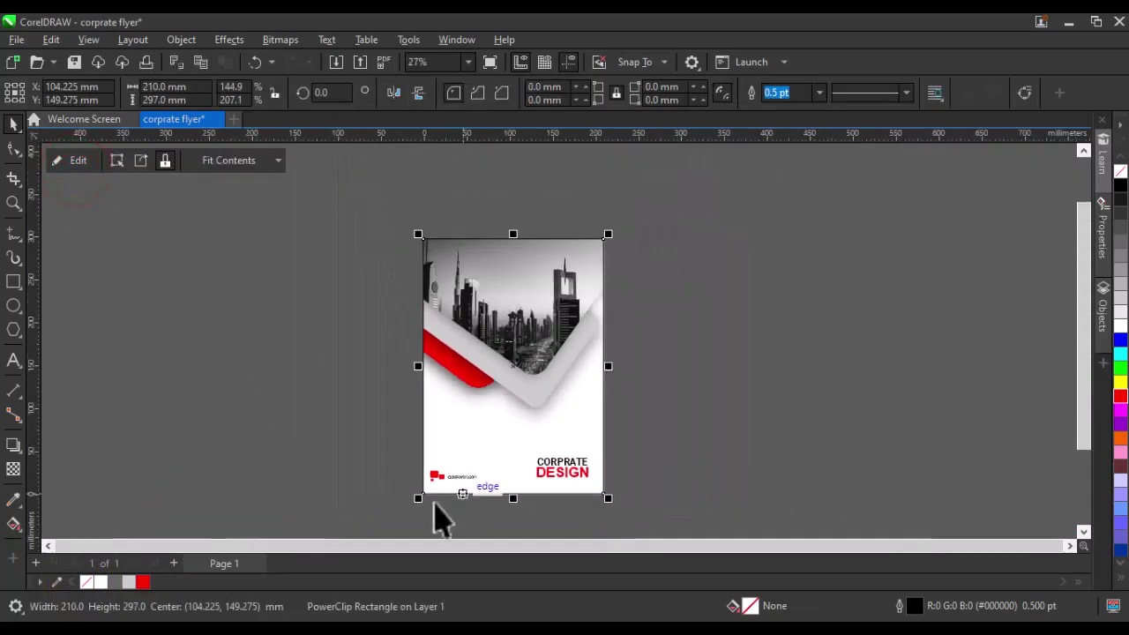
pyautogui.click(82, 582)
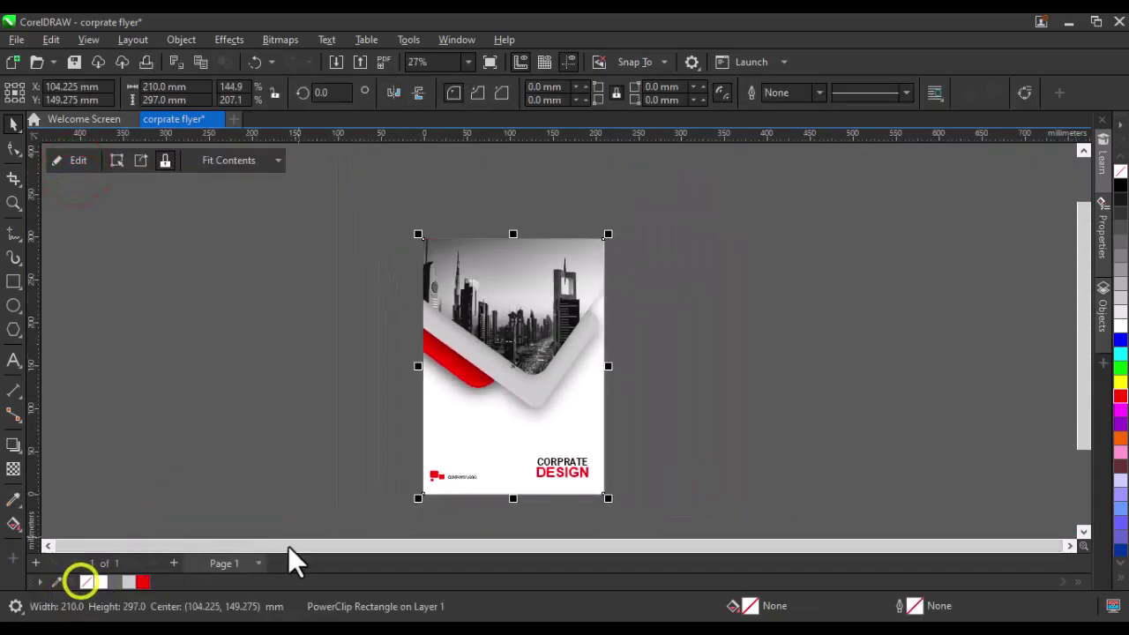
pyautogui.click(385, 423)
pyautogui.scroll(3, 476, 441)
pyautogui.scroll(-2, 494, 441)
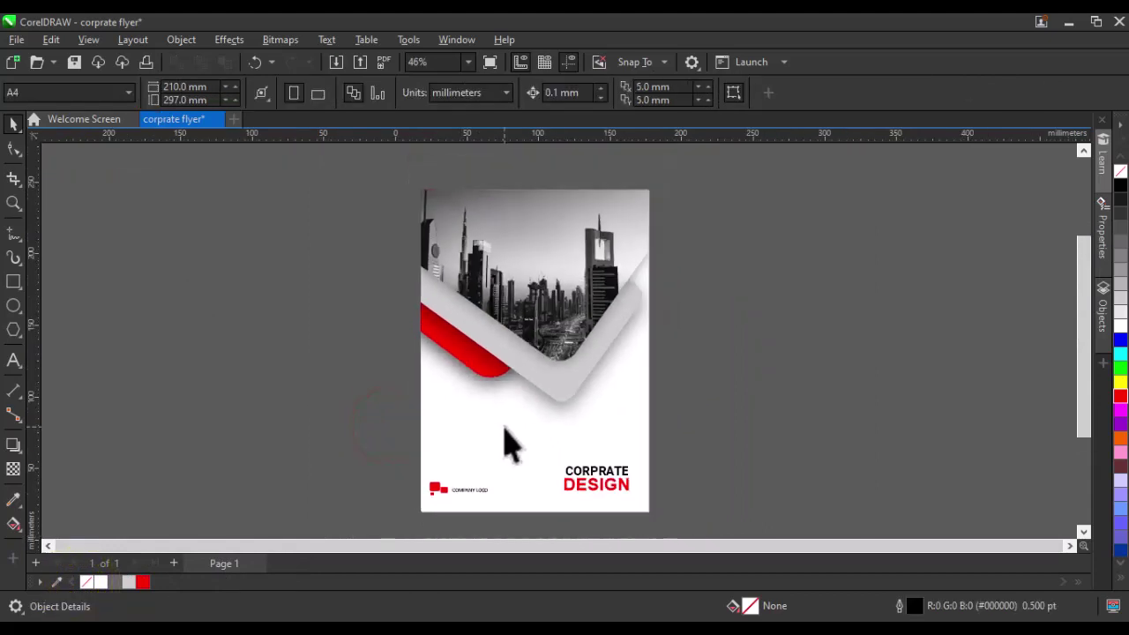